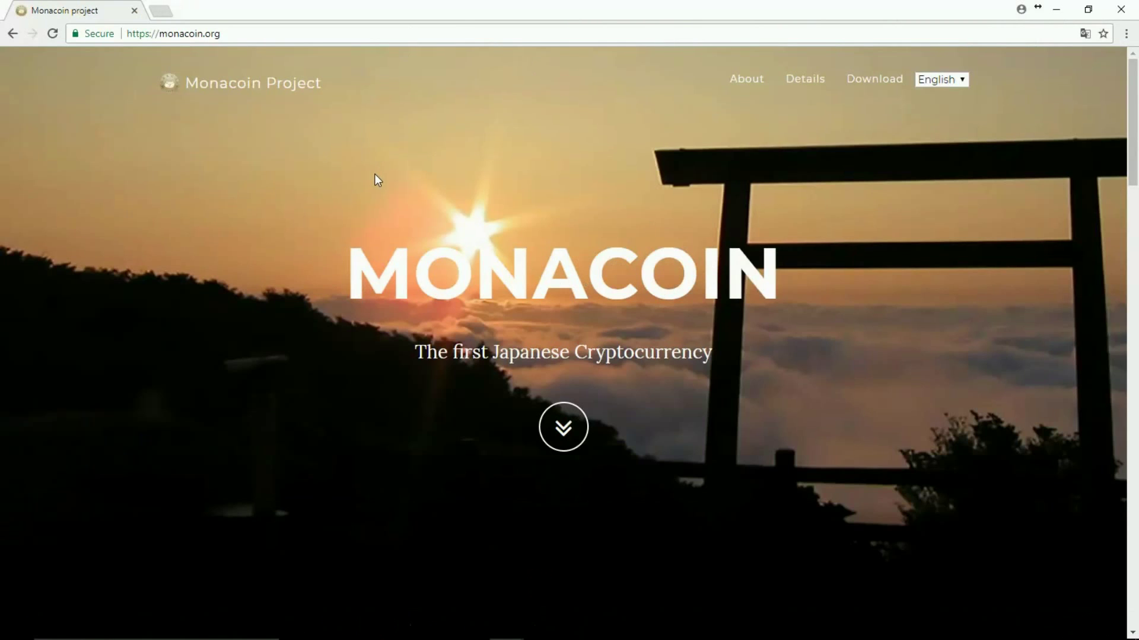
Highlight the monacoin.org domain name, then scroll down the home page.
{"action": "left_click_drag", "start_coordinate": [164, 34], "coordinate": [227, 34]}
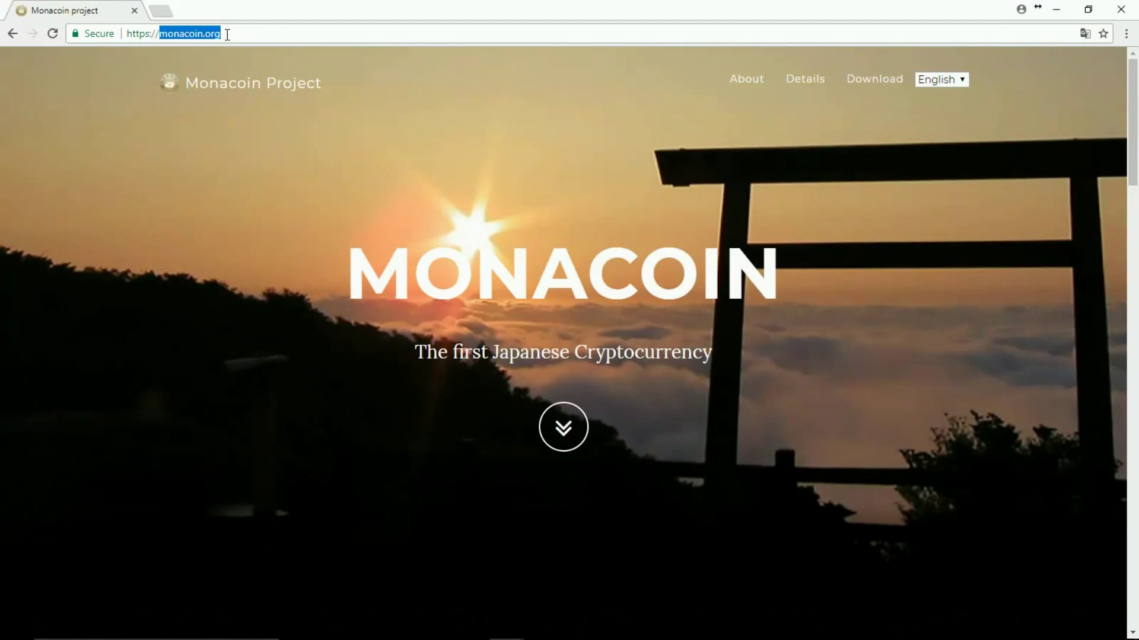
{"action": "left_click", "coordinate": [411, 149]}
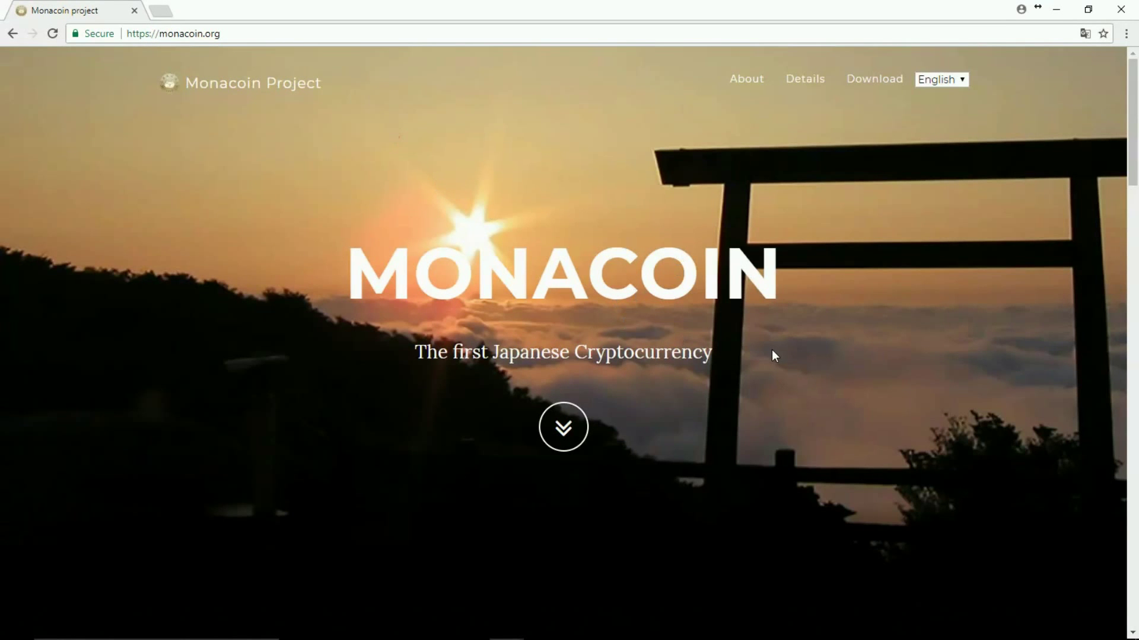
{"action": "scroll", "coordinate": [774, 355], "scroll_direction": "down", "scroll_amount": 4}
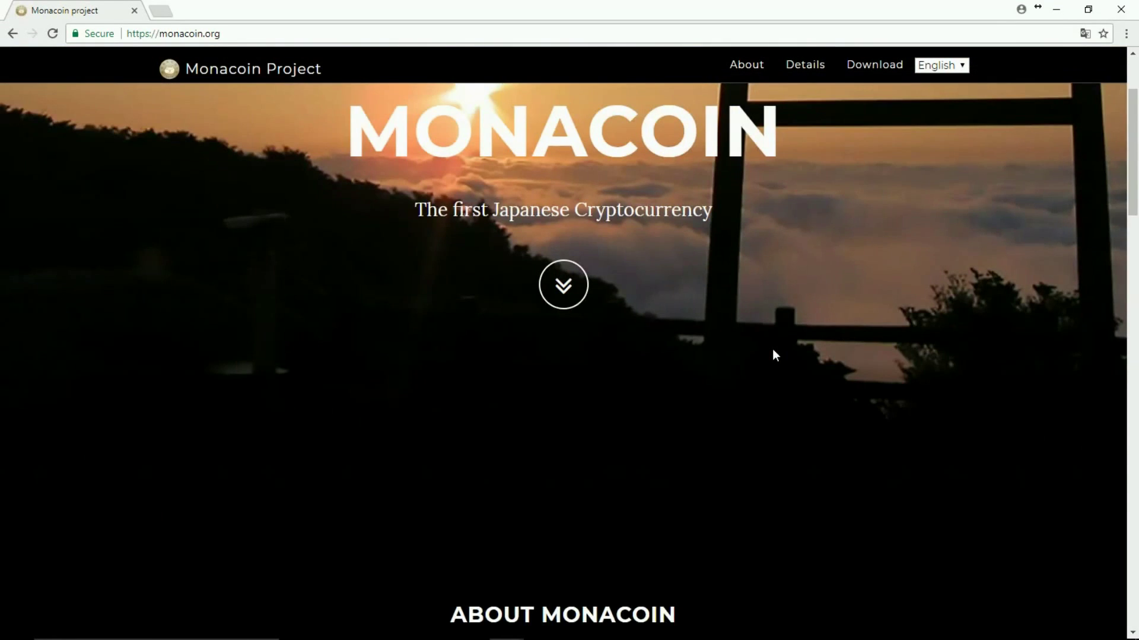
{"action": "scroll", "coordinate": [773, 355], "scroll_direction": "down", "scroll_amount": 12}
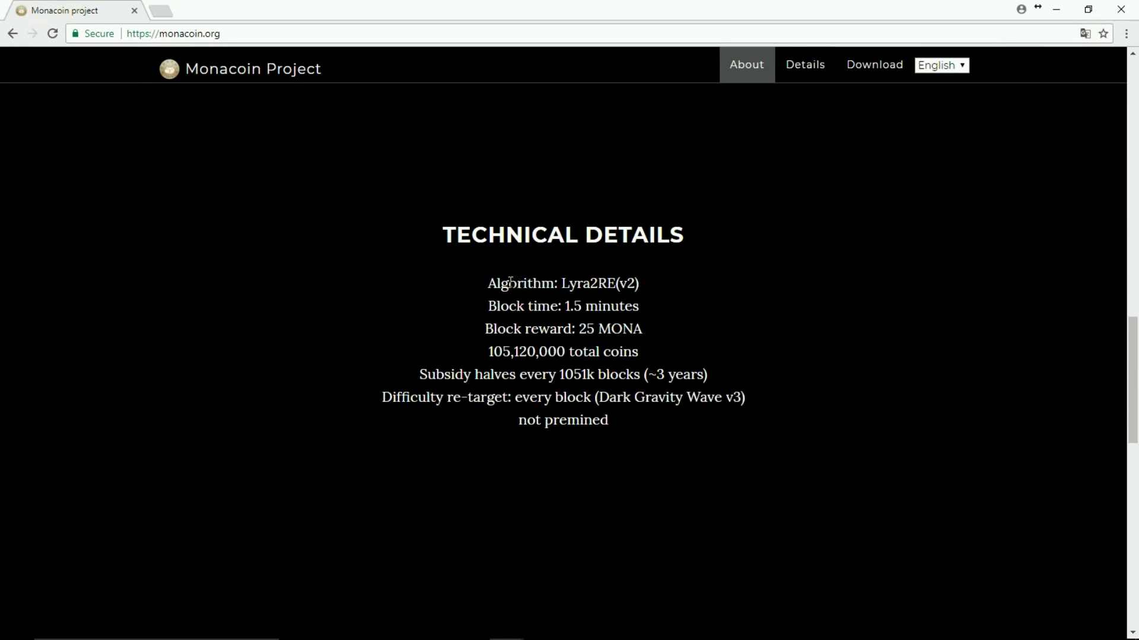
Highlight the Lyra2RE(v2) algorithm and the 1.5-minute block time under Technical Details.
{"action": "left_click_drag", "start_coordinate": [551, 290], "coordinate": [561, 287]}
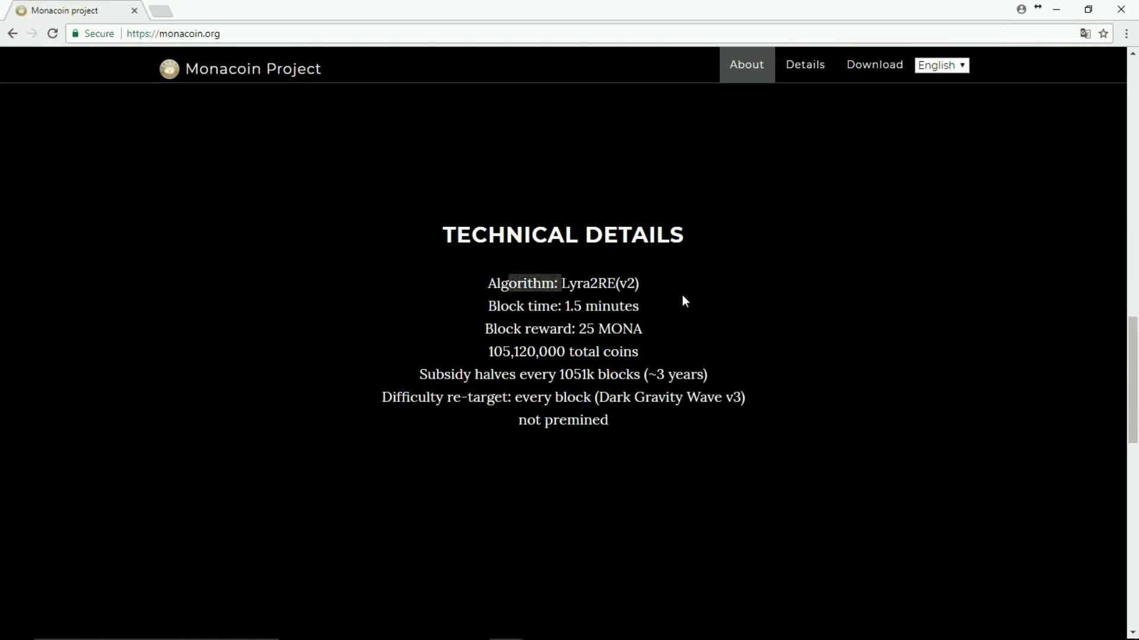
{"action": "left_click_drag", "start_coordinate": [593, 281], "coordinate": [633, 283]}
{"action": "left_click", "coordinate": [722, 281]}
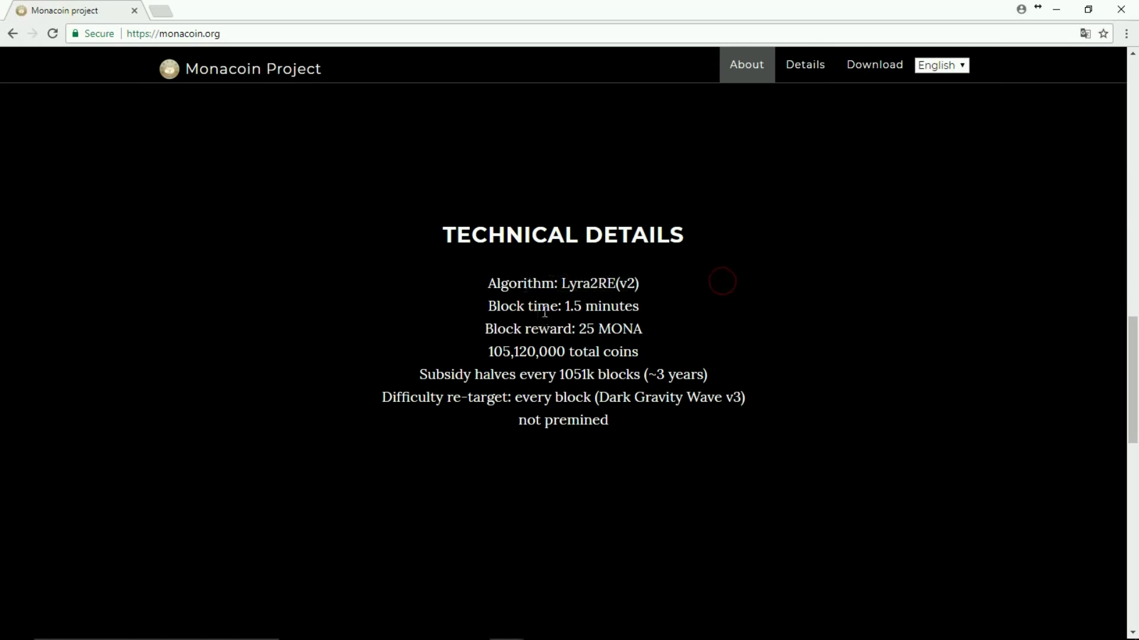
{"action": "left_click_drag", "start_coordinate": [573, 302], "coordinate": [642, 303]}
{"action": "left_click", "coordinate": [710, 296]}
Scroll down to the Download section with Monacoin Core builds for Windows, Mac OS X and Linux.
{"action": "scroll", "coordinate": [746, 315], "scroll_direction": "down", "scroll_amount": 8}
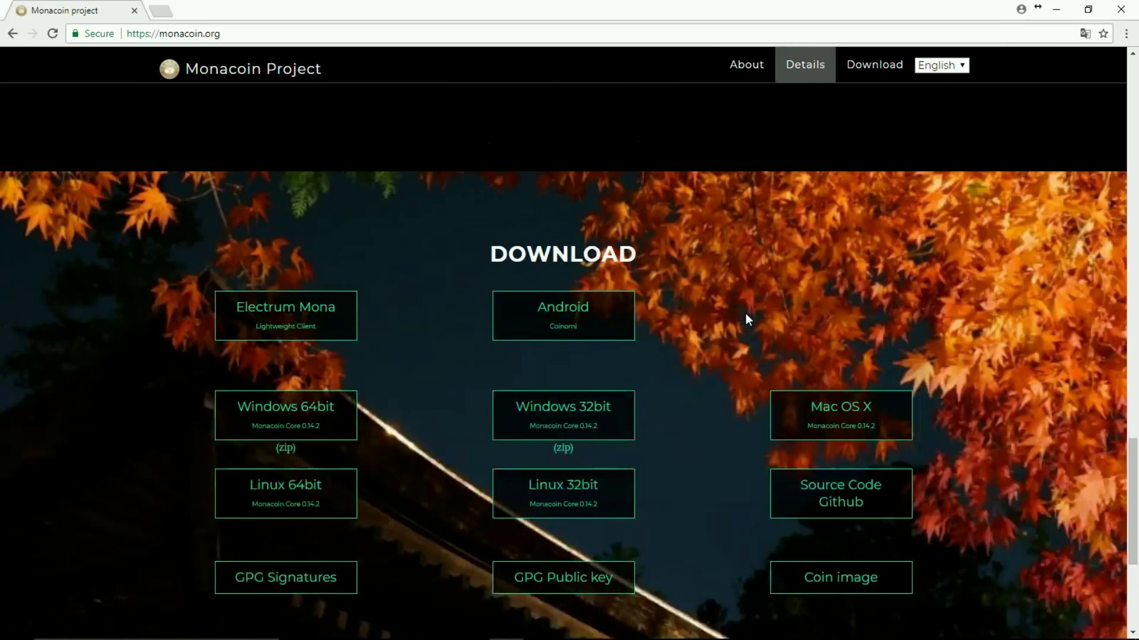
{"action": "scroll", "coordinate": [745, 319], "scroll_direction": "down", "scroll_amount": 1}
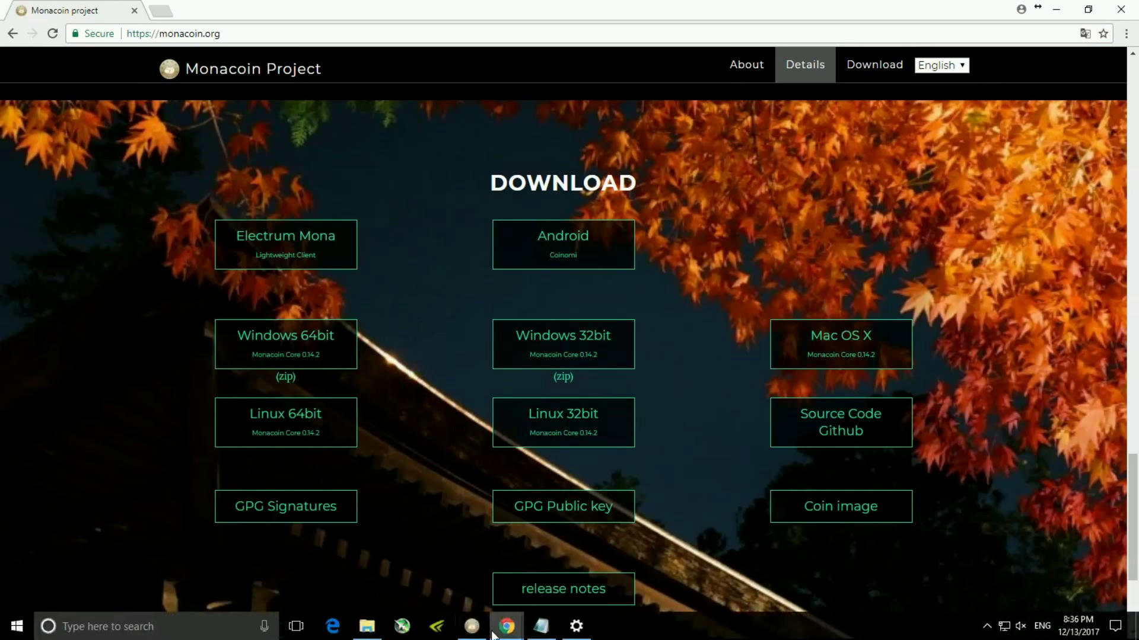
Bring the Monacoin Core wallet over the desktop, move it up-left, and show its Send page.
{"action": "left_click", "coordinate": [473, 627]}
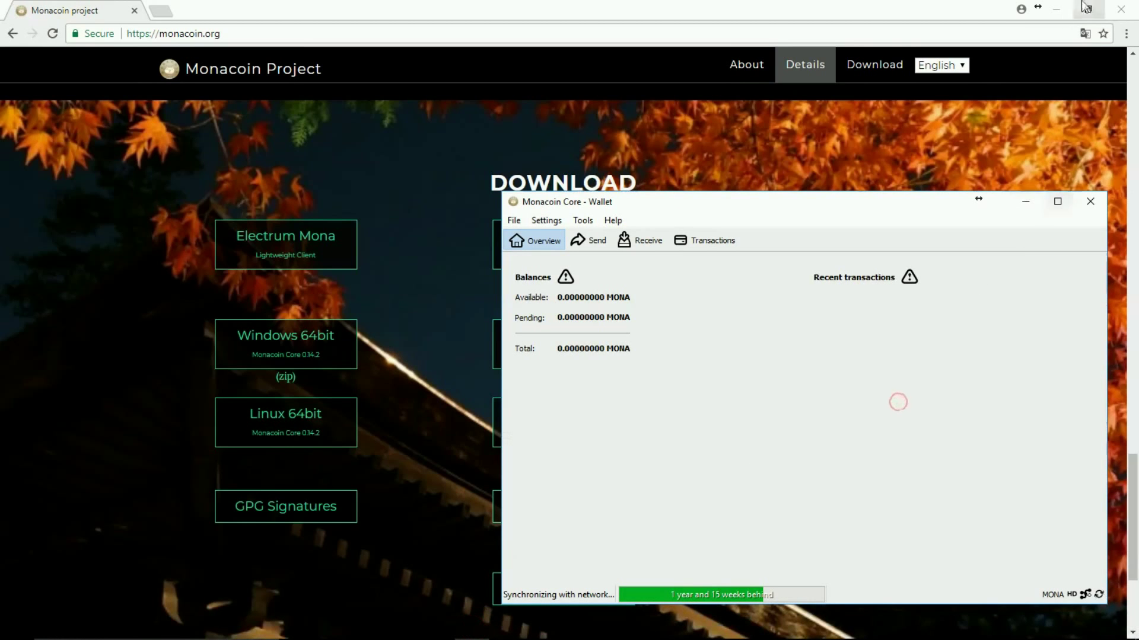
{"action": "left_click", "coordinate": [1060, 11]}
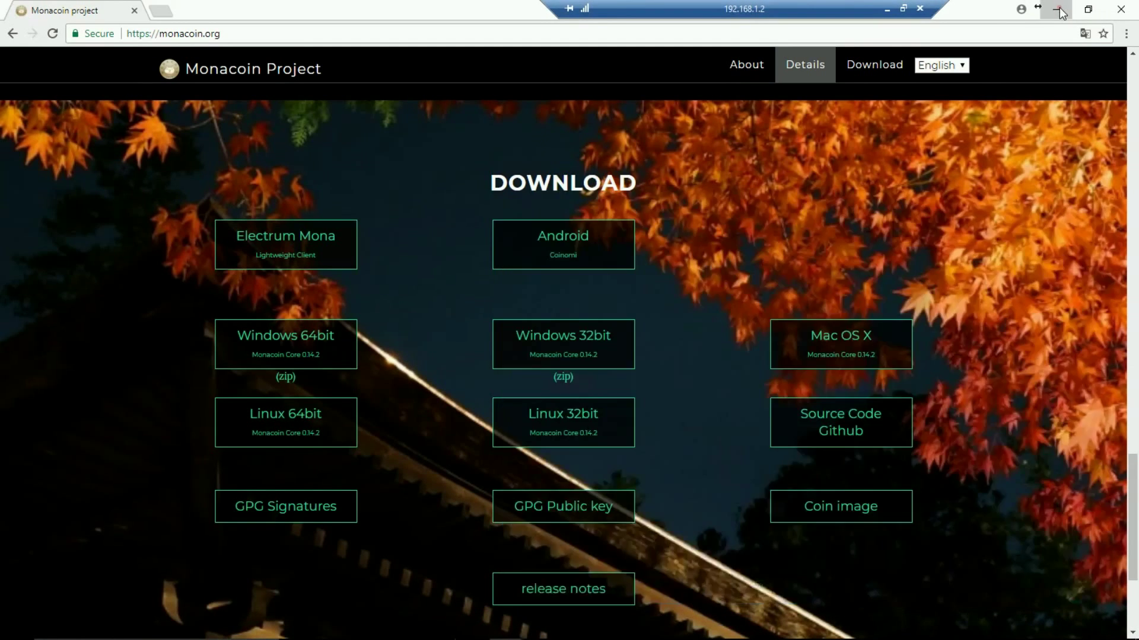
{"action": "left_click_drag", "start_coordinate": [808, 201], "coordinate": [593, 57]}
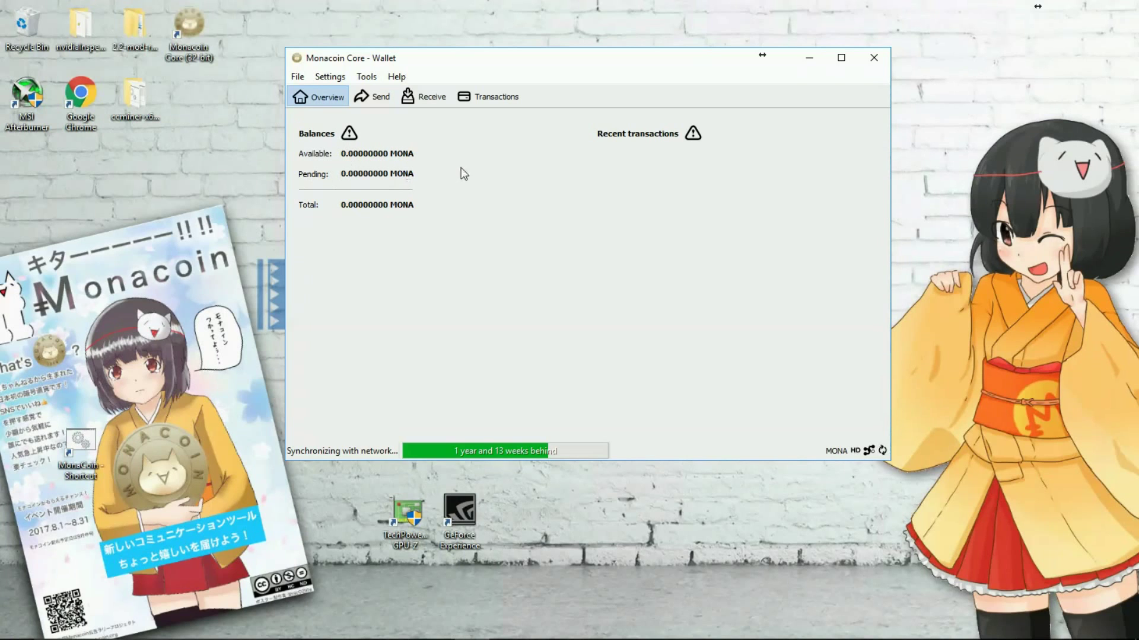
{"action": "left_click", "coordinate": [375, 100]}
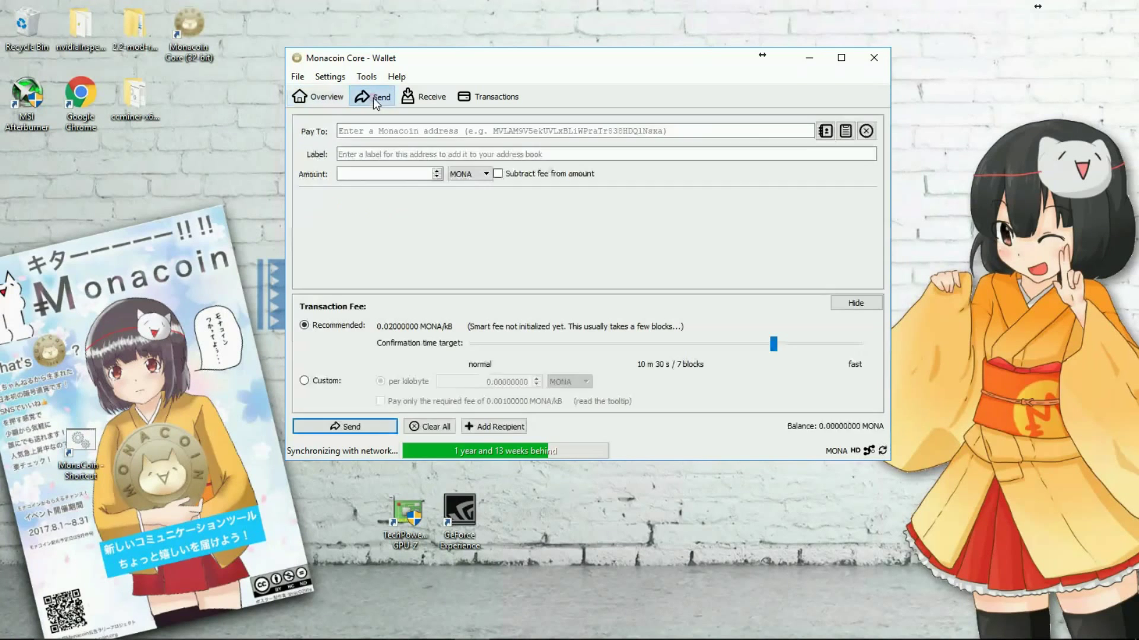
Select the recipient address and amount fields, then reposition the wallet and return to Send.
{"action": "left_click", "coordinate": [383, 225]}
{"action": "left_click", "coordinate": [372, 127]}
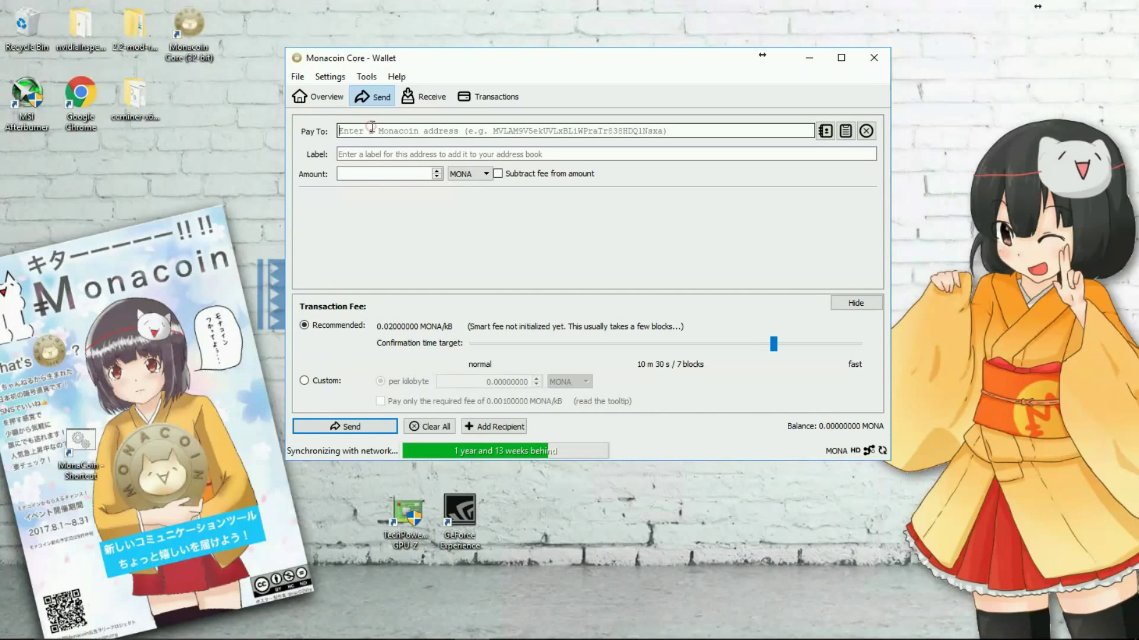
{"action": "left_click", "coordinate": [378, 176]}
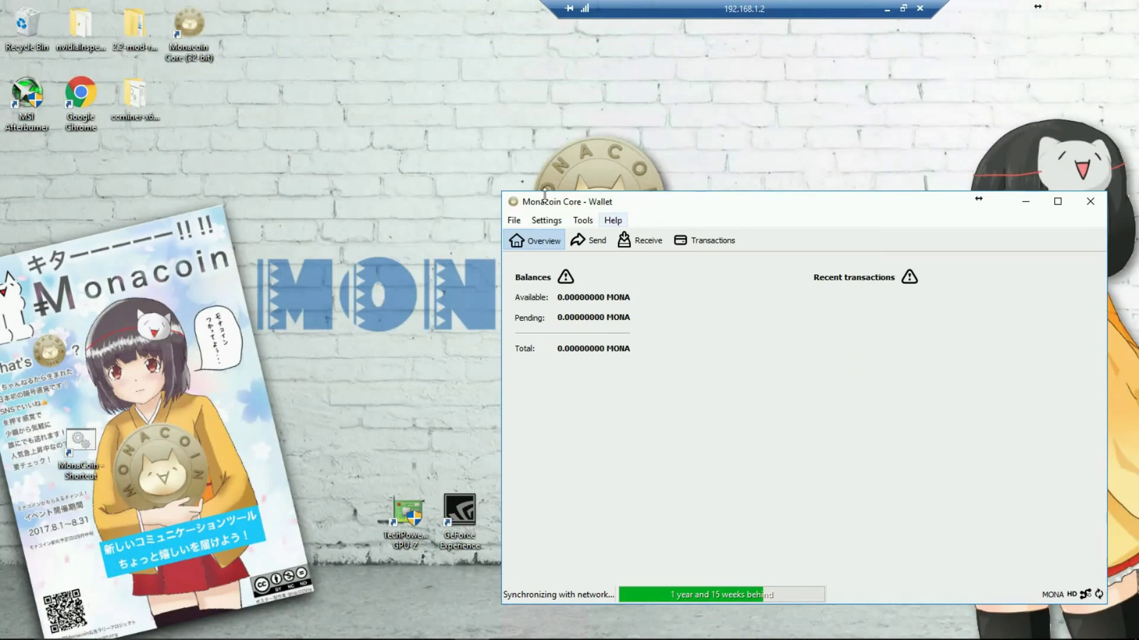
{"action": "left_click", "coordinate": [714, 217]}
{"action": "left_click_drag", "start_coordinate": [685, 202], "coordinate": [468, 60]}
{"action": "left_click", "coordinate": [349, 103]}
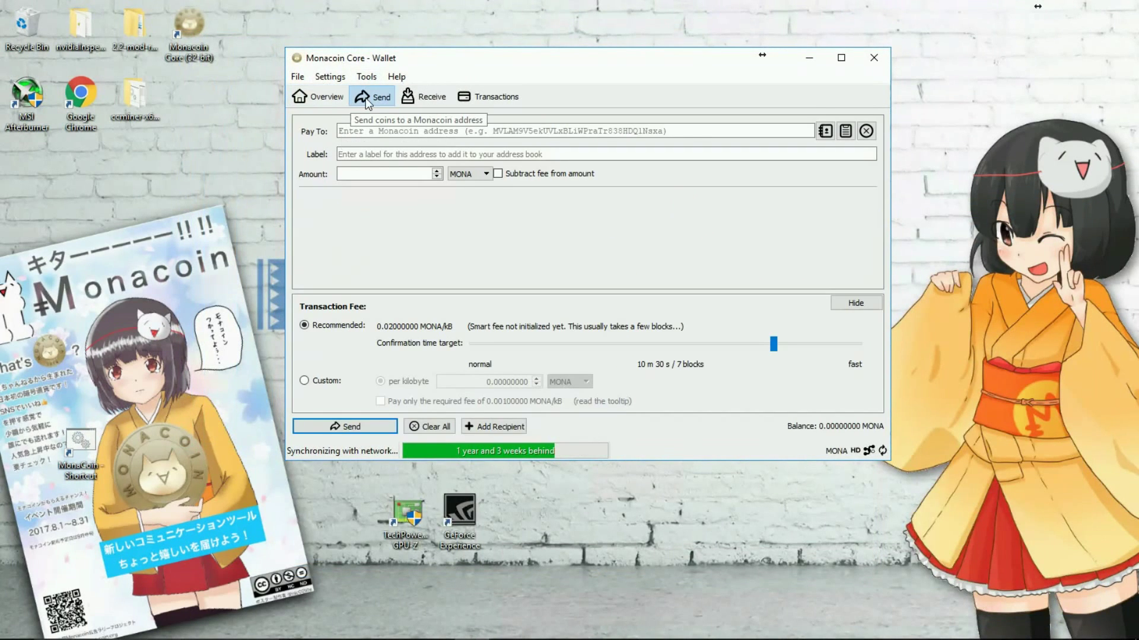
Create a new receive address labeled 'Mining' and close its request details.
{"action": "left_click", "coordinate": [415, 98]}
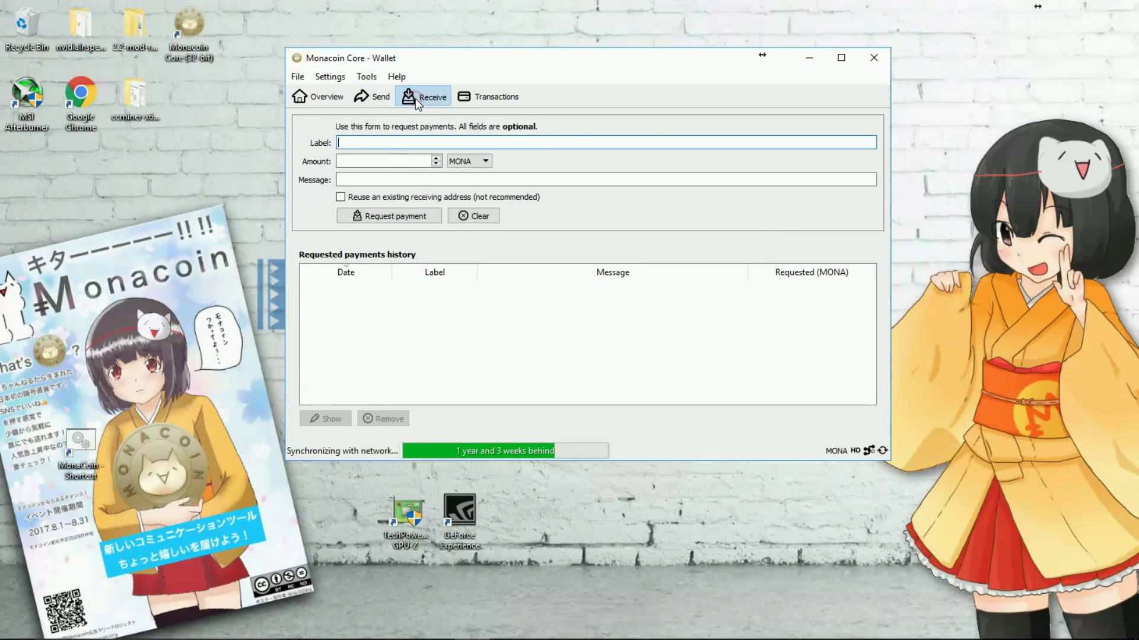
{"action": "left_click", "coordinate": [376, 143]}
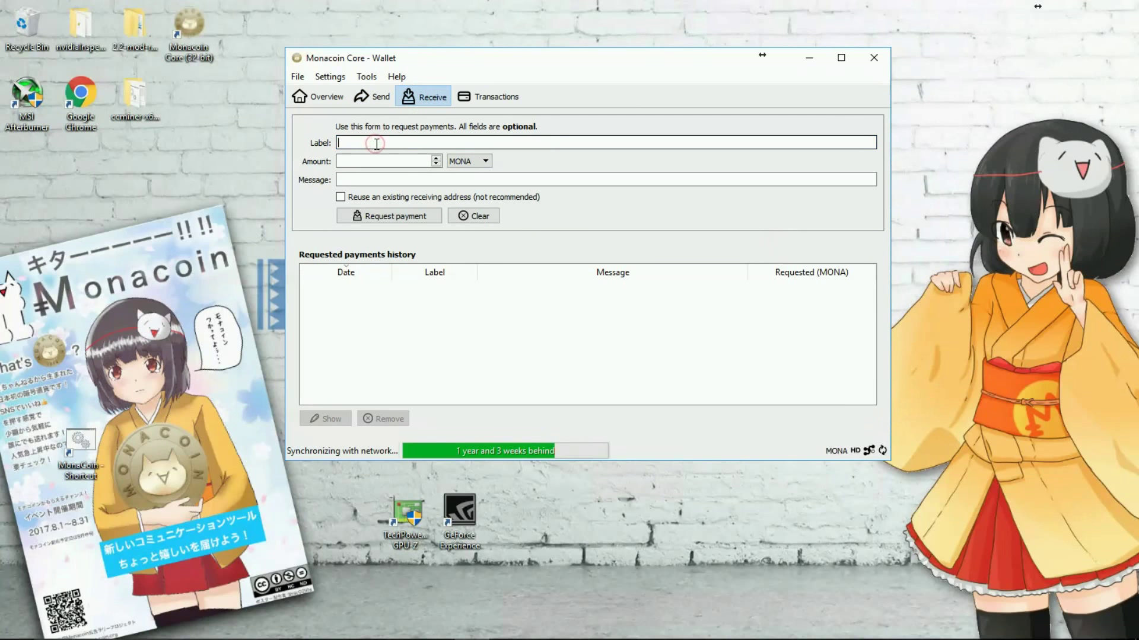
{"action": "type", "text": "Mining"}
{"action": "left_click", "coordinate": [401, 217]}
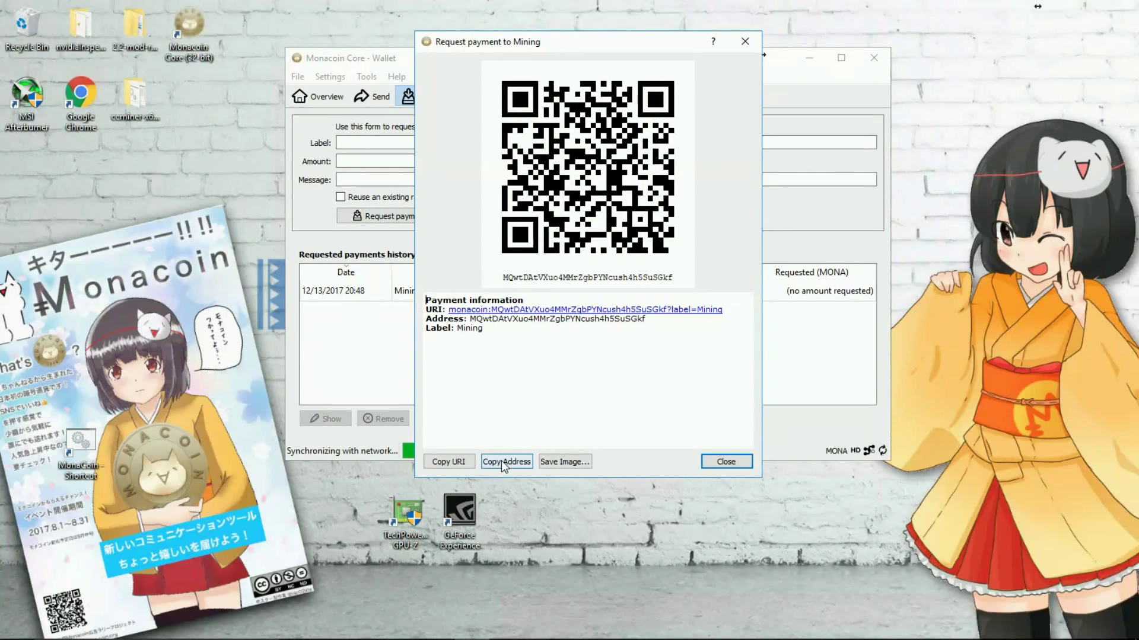
{"action": "left_click", "coordinate": [725, 462]}
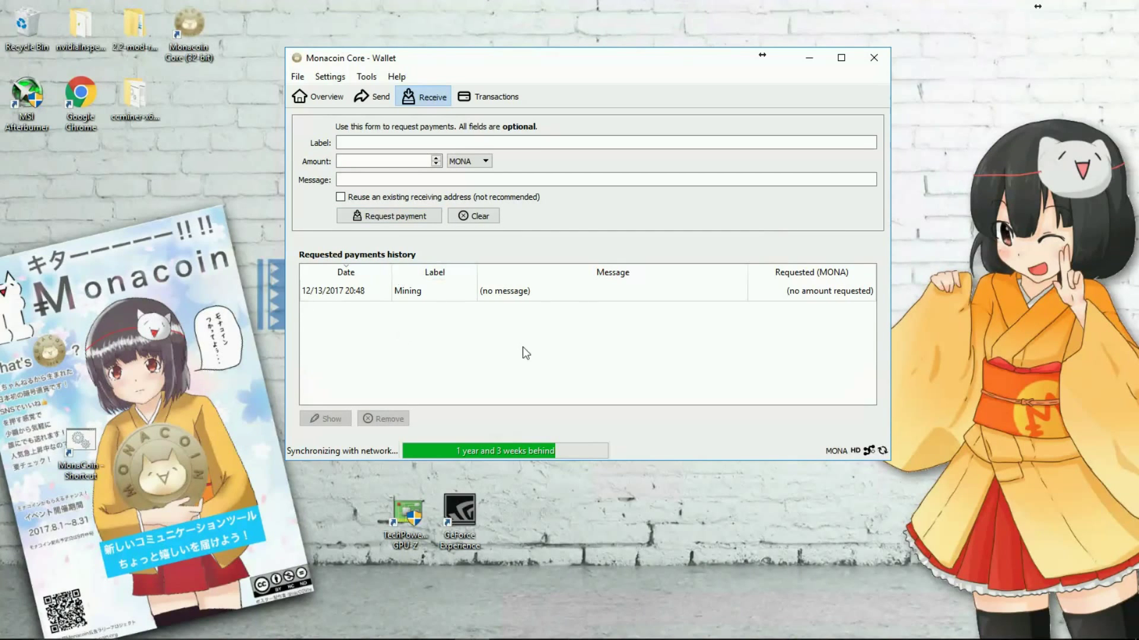
Reopen the Mining payment request to view its QR code and address, then close it.
{"action": "double_click", "coordinate": [505, 295]}
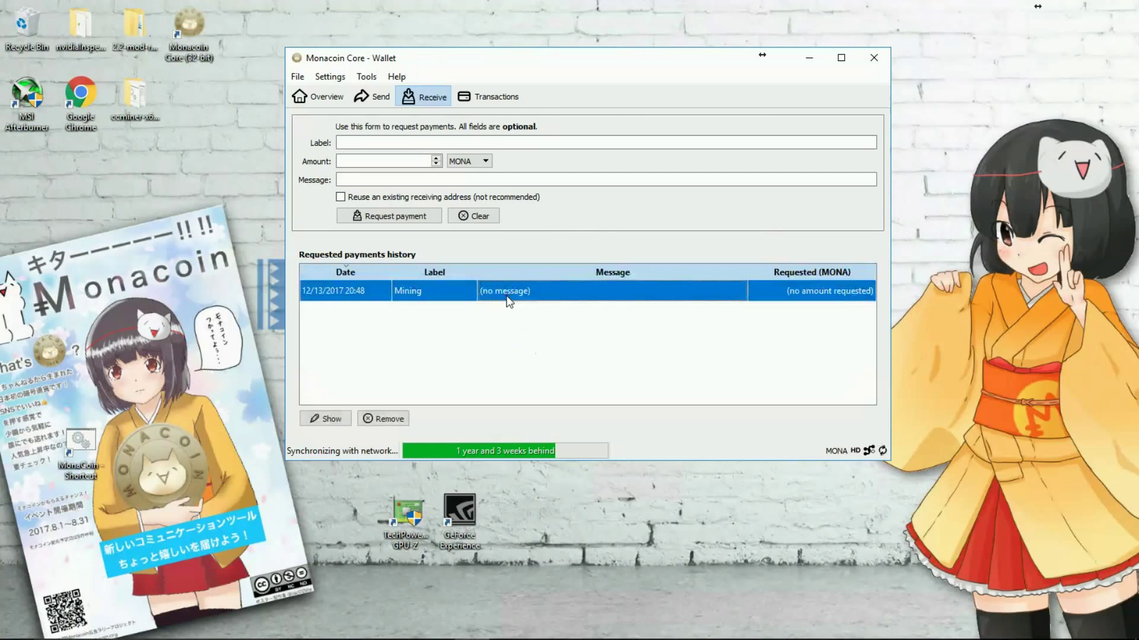
{"action": "left_click", "coordinate": [598, 382]}
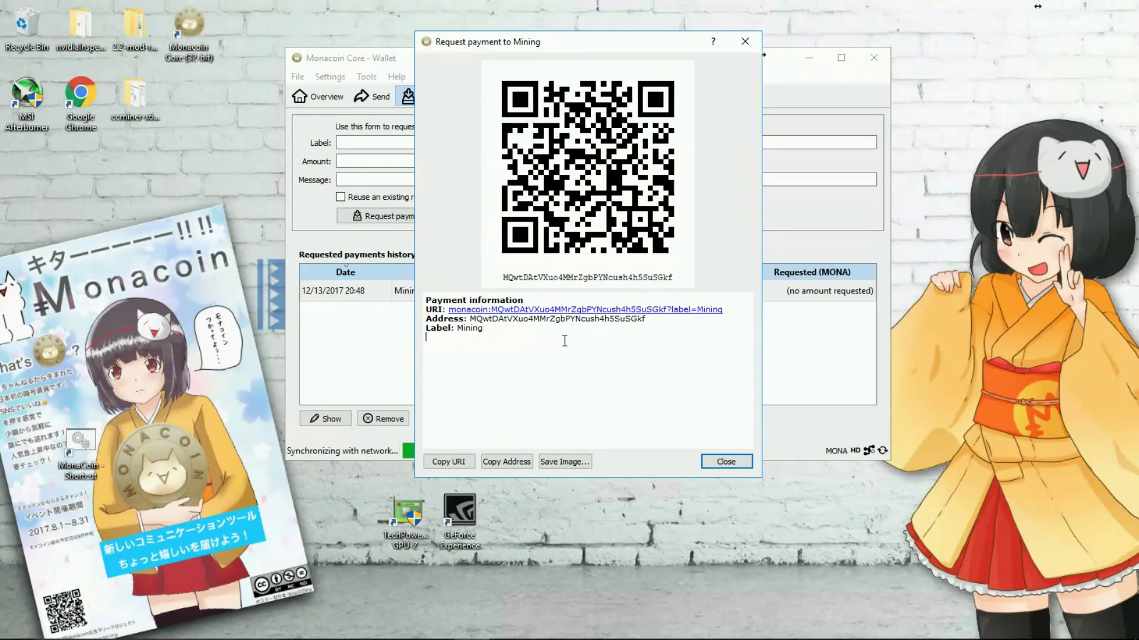
{"action": "left_click", "coordinate": [727, 462]}
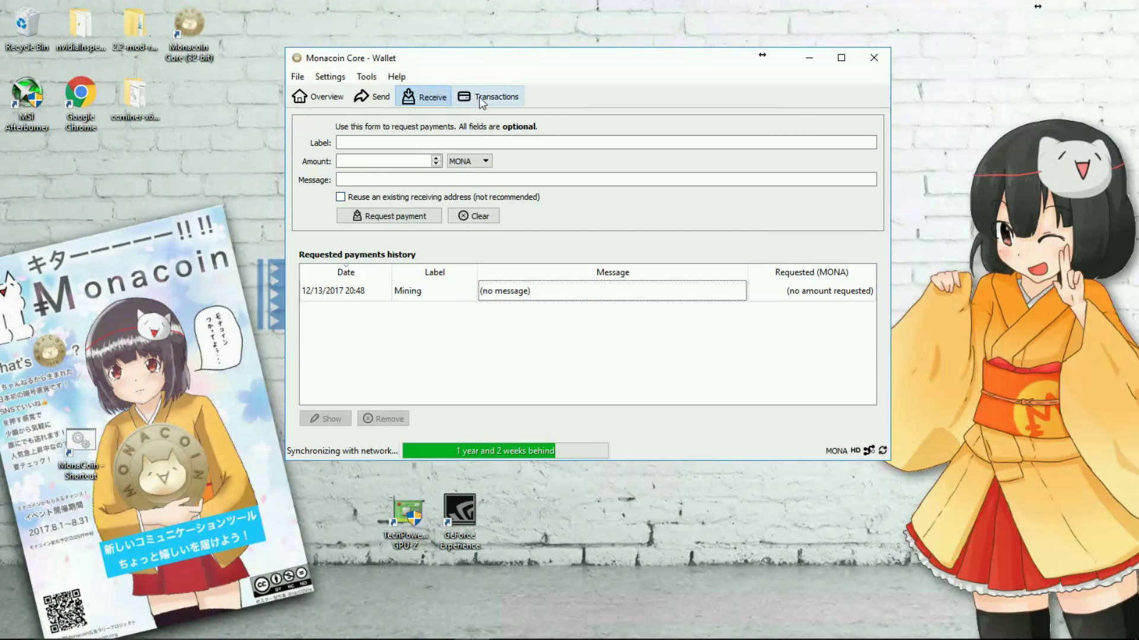
View the wallet's Transactions list, then switch to Chrome's 'download cc miner' window.
{"action": "left_click", "coordinate": [479, 98]}
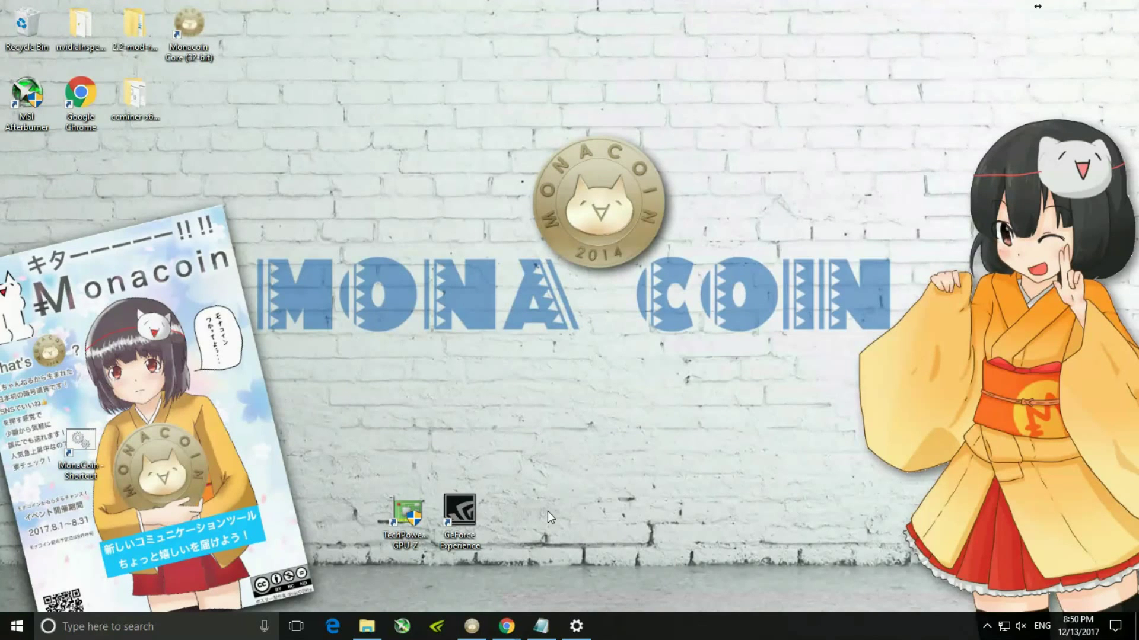
{"action": "mouse_move", "coordinate": [506, 626]}
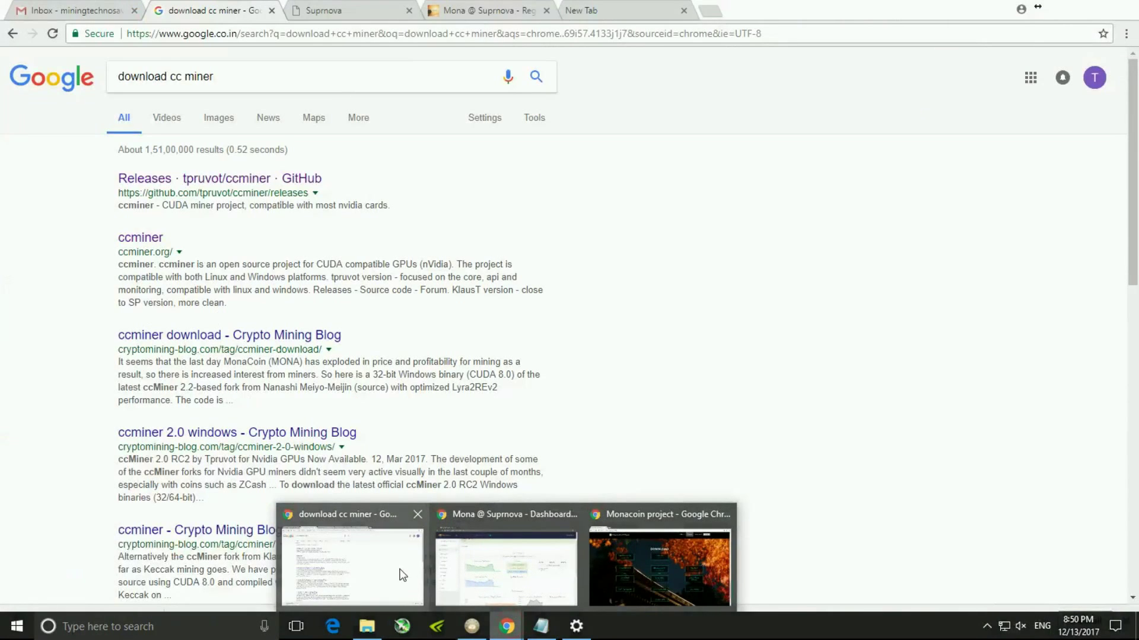
Select the 'download cc miner' query and open the ccminer.org result.
{"action": "left_click", "coordinate": [402, 574]}
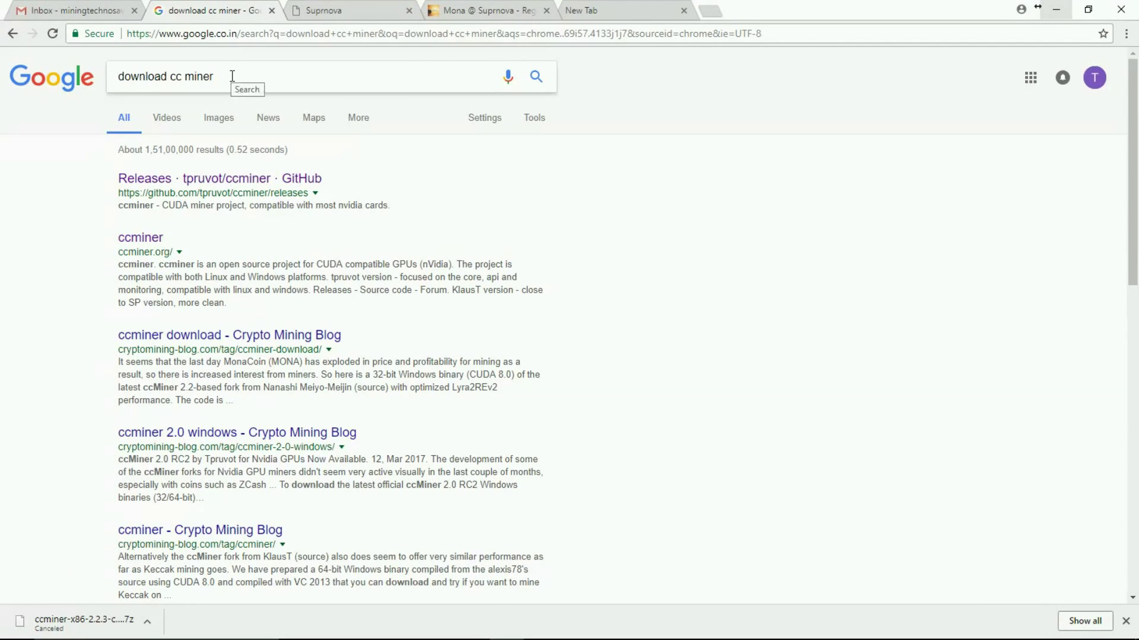
{"action": "left_click_drag", "start_coordinate": [228, 76], "coordinate": [113, 80]}
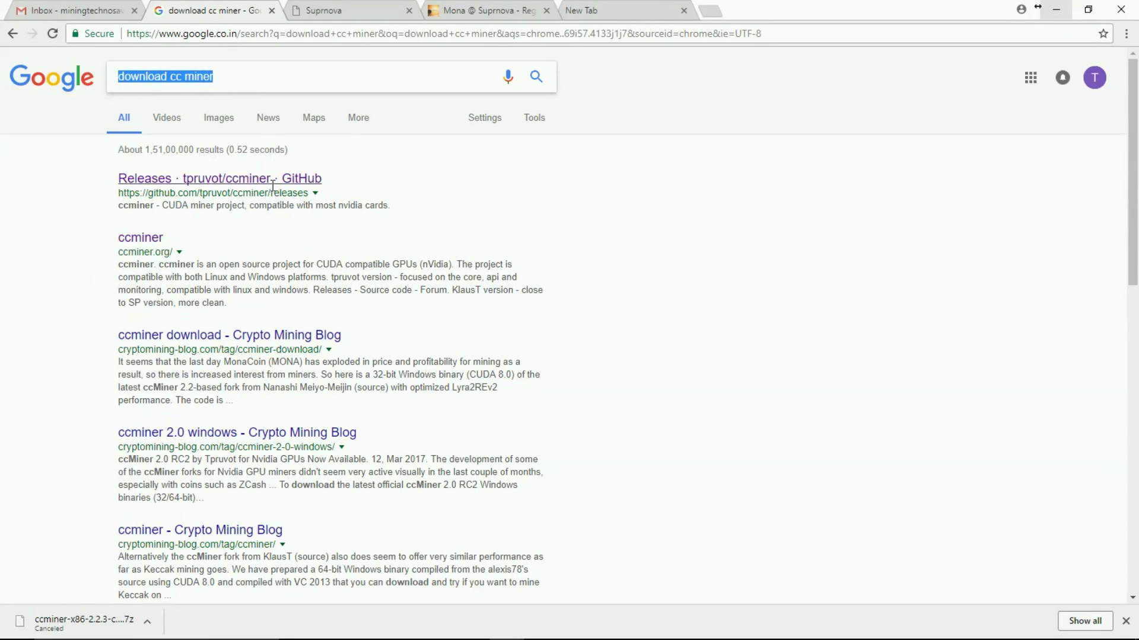
{"action": "left_click", "coordinate": [141, 240]}
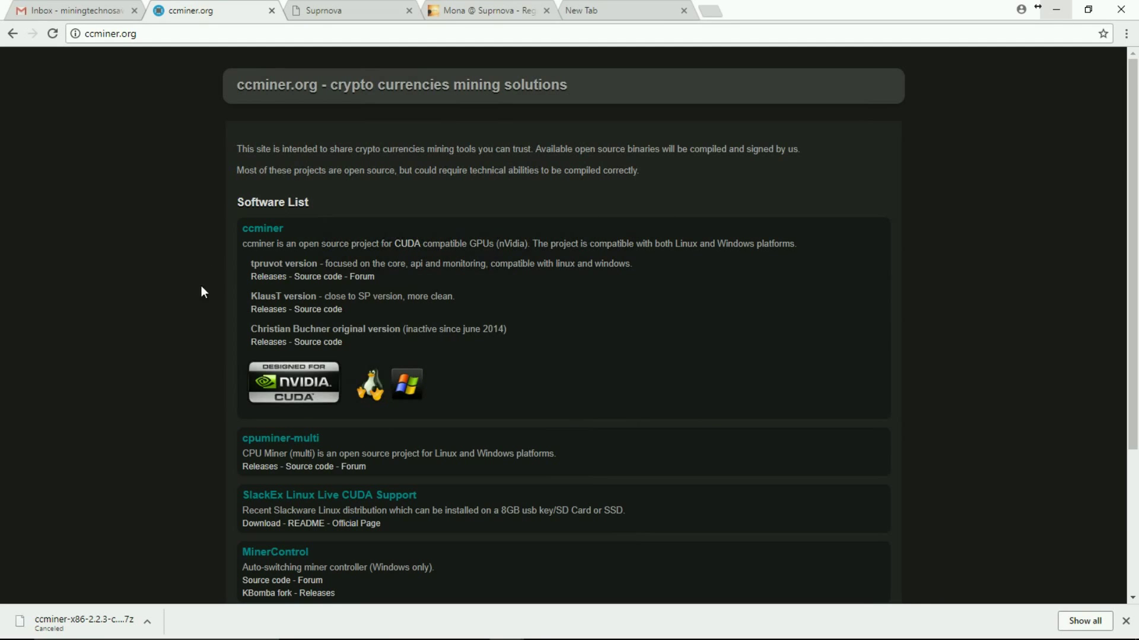
Review tpruvot's ccminer v2.2.3 release assets, then open the extracted ccminer-x64-2.2.3-cuda9 folder.
{"action": "left_click", "coordinate": [269, 277]}
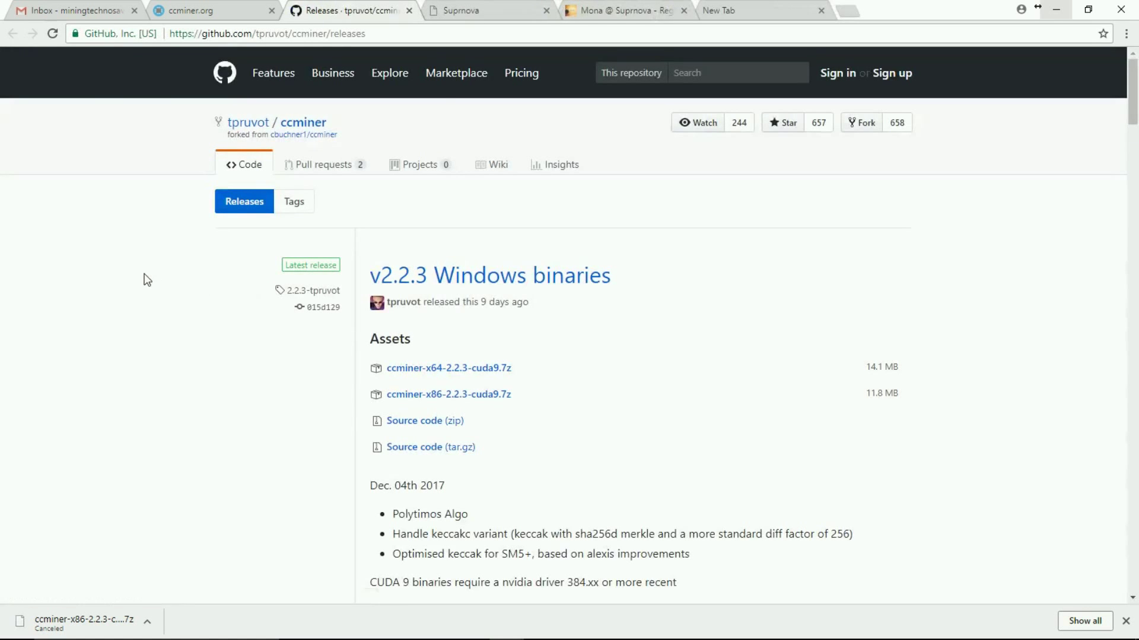
{"action": "scroll", "coordinate": [329, 305], "scroll_direction": "down", "scroll_amount": 1}
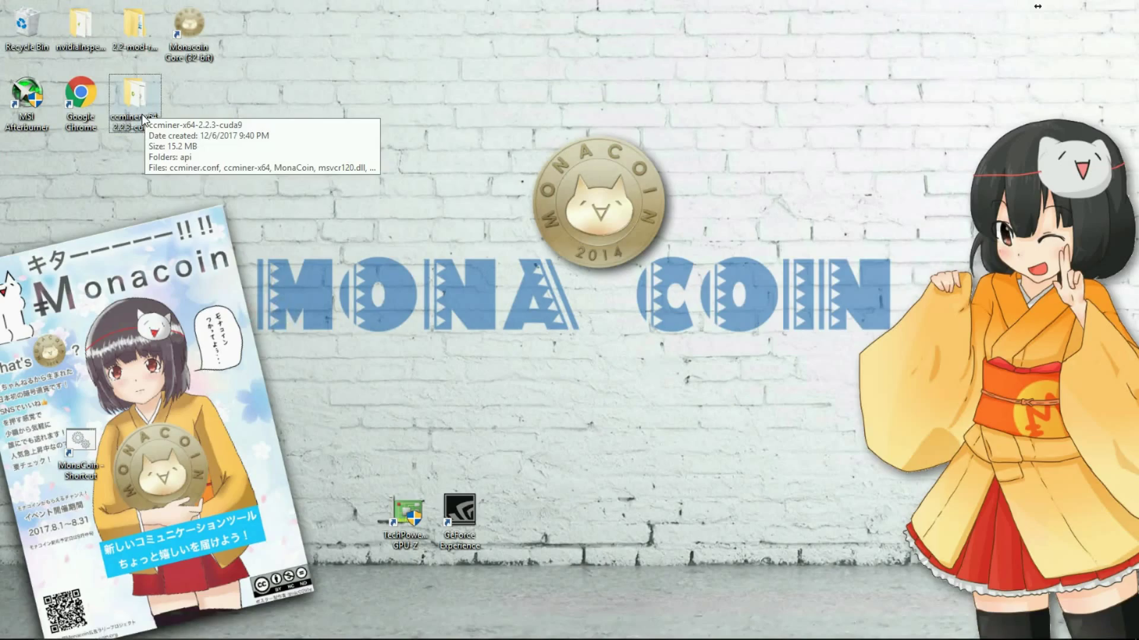
{"action": "double_click", "coordinate": [142, 115]}
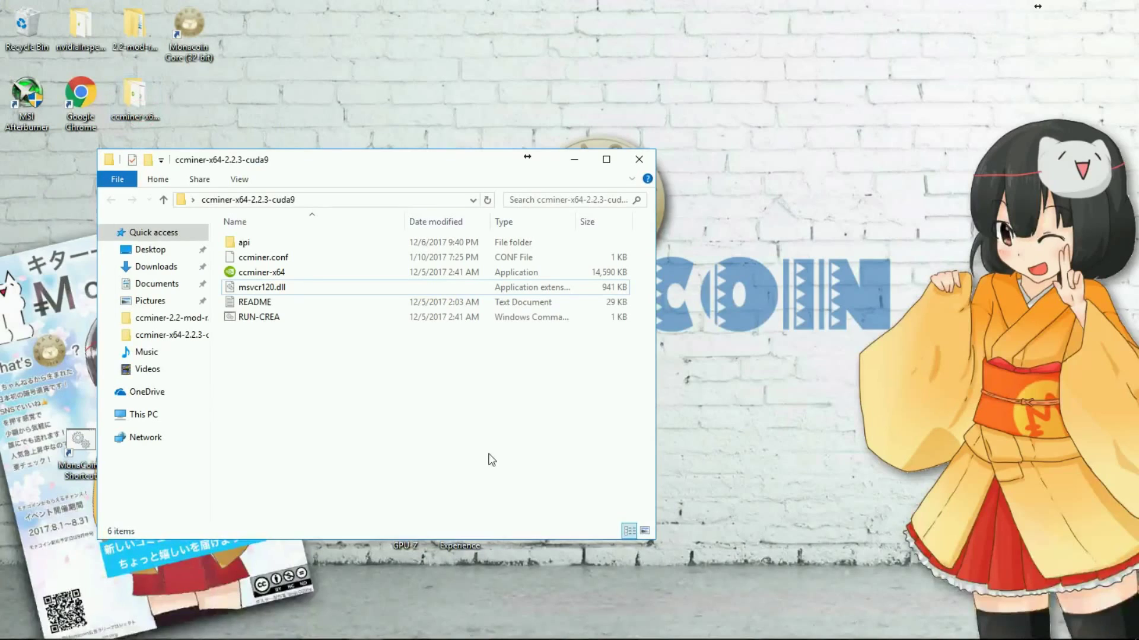
Maximize the ccminer-x64-2.2.3-cuda9 folder to review its files, then minimize it.
{"action": "left_click", "coordinate": [616, 155]}
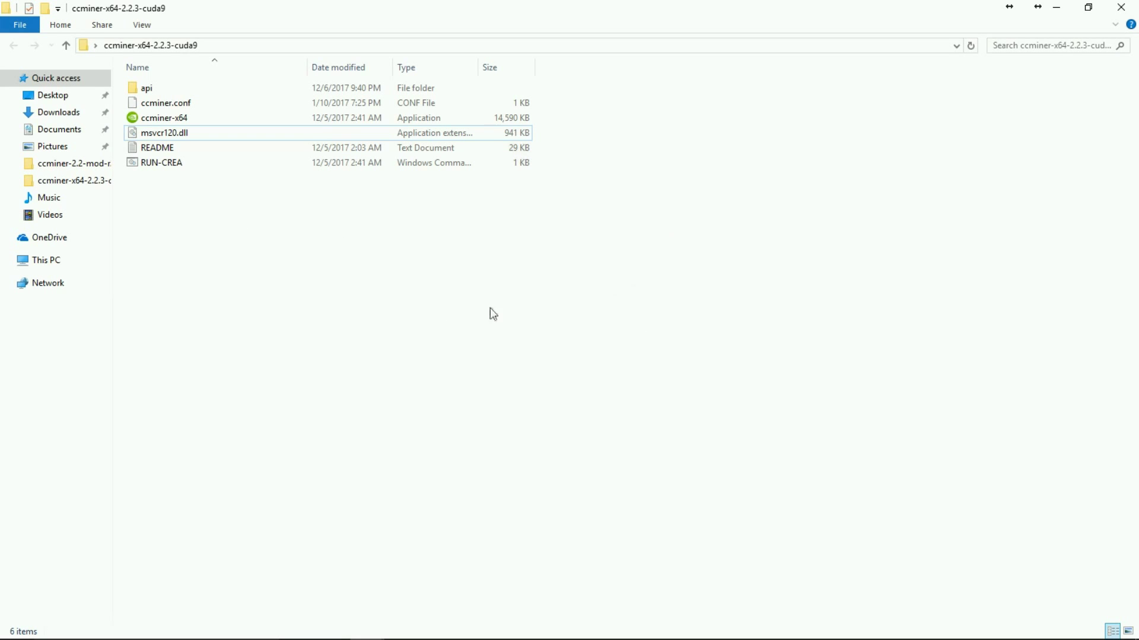
{"action": "left_click", "coordinate": [1063, 10]}
{"action": "left_click", "coordinate": [677, 370]}
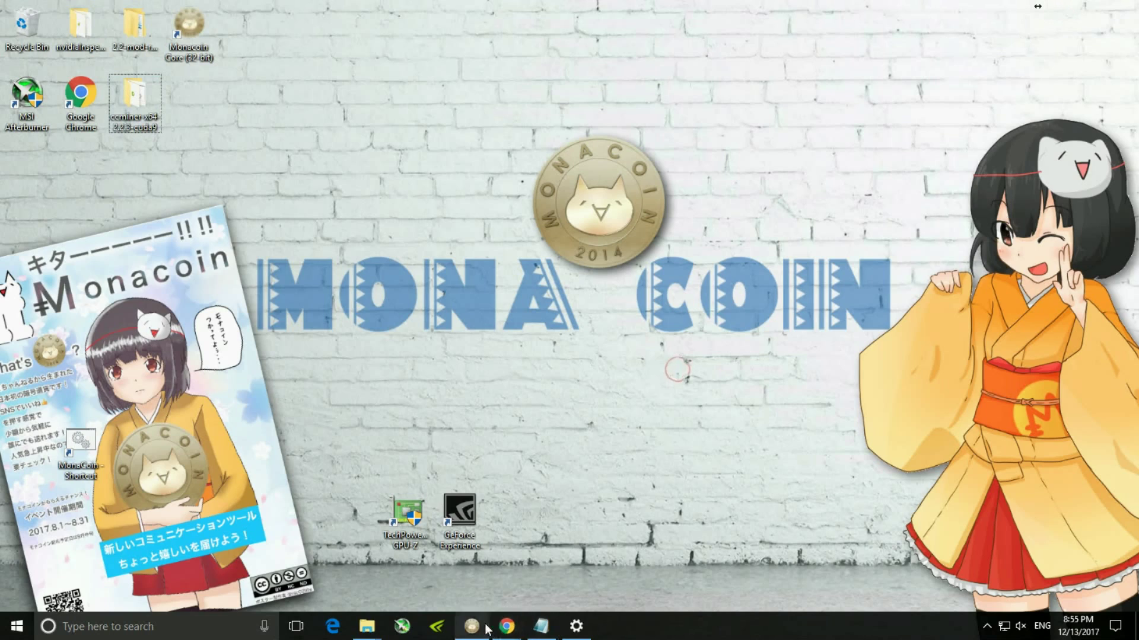
Restore Chrome on the Suprnova site and scroll down to Our Pools.
{"action": "left_click", "coordinate": [507, 626]}
{"action": "left_click", "coordinate": [126, 199]}
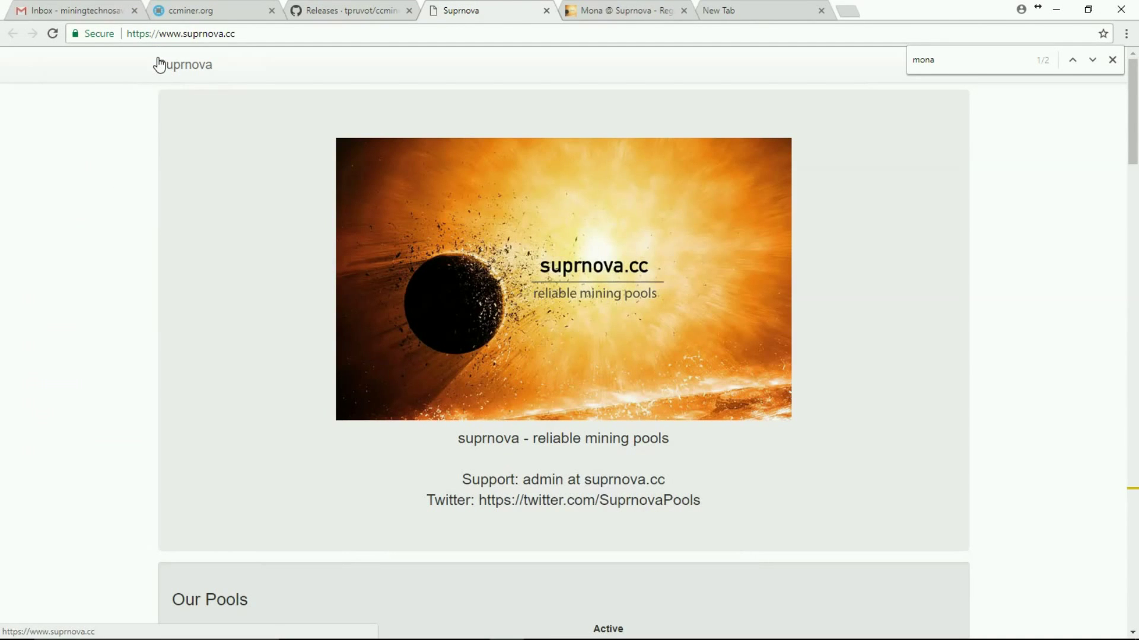
{"action": "left_click", "coordinate": [159, 66]}
{"action": "left_click", "coordinate": [217, 178]}
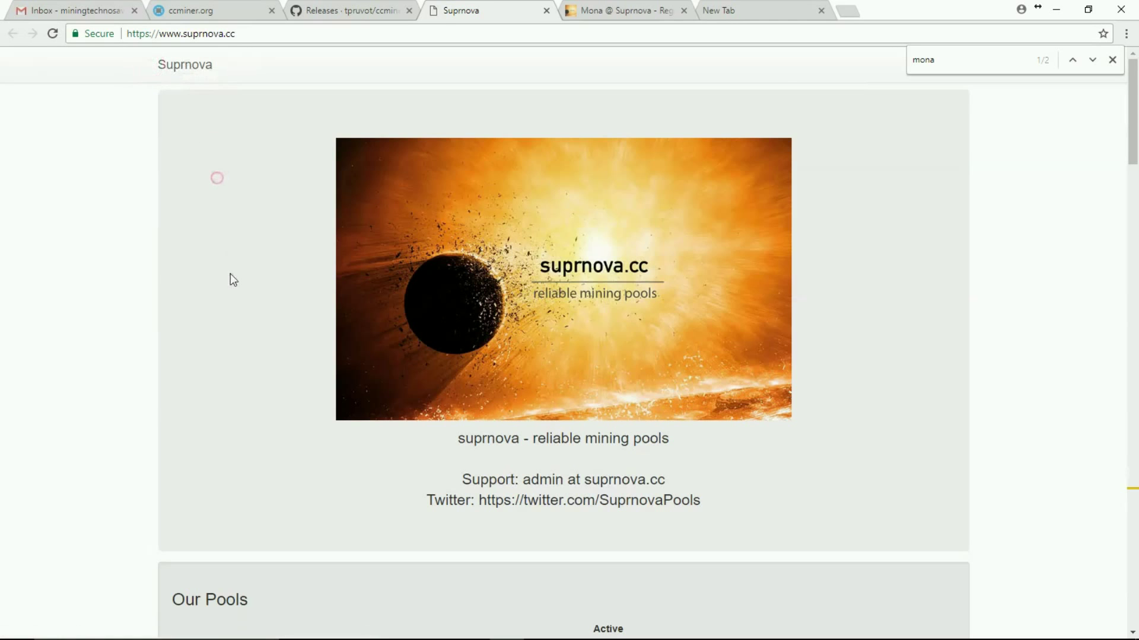
{"action": "scroll", "coordinate": [233, 279], "scroll_direction": "down", "scroll_amount": 7}
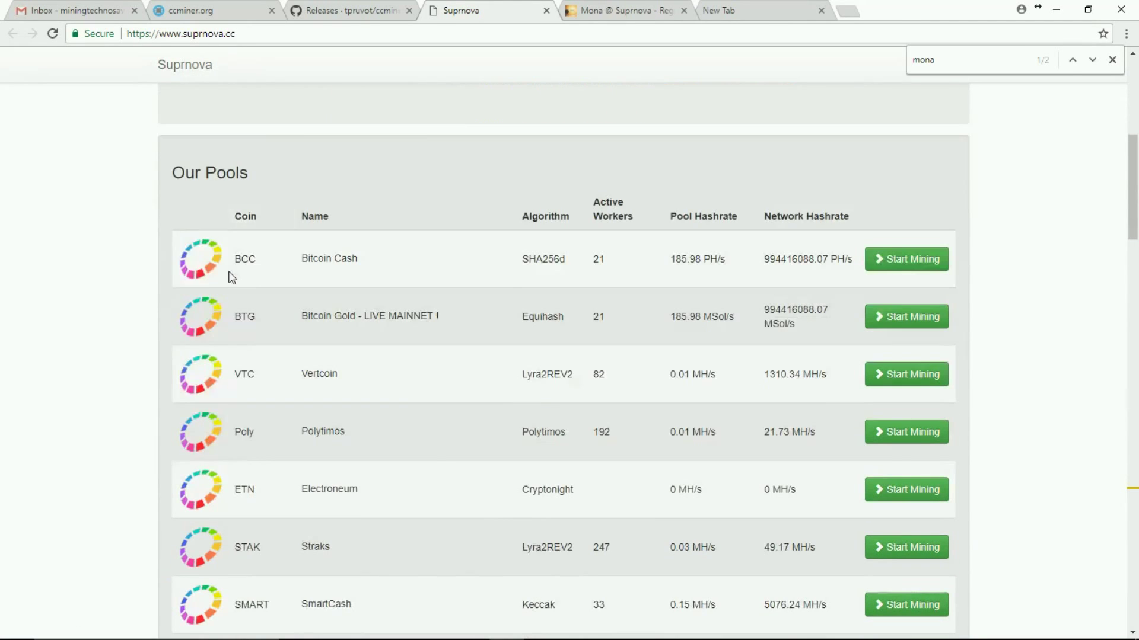
{"action": "scroll", "coordinate": [267, 268], "scroll_direction": "down", "scroll_amount": 1}
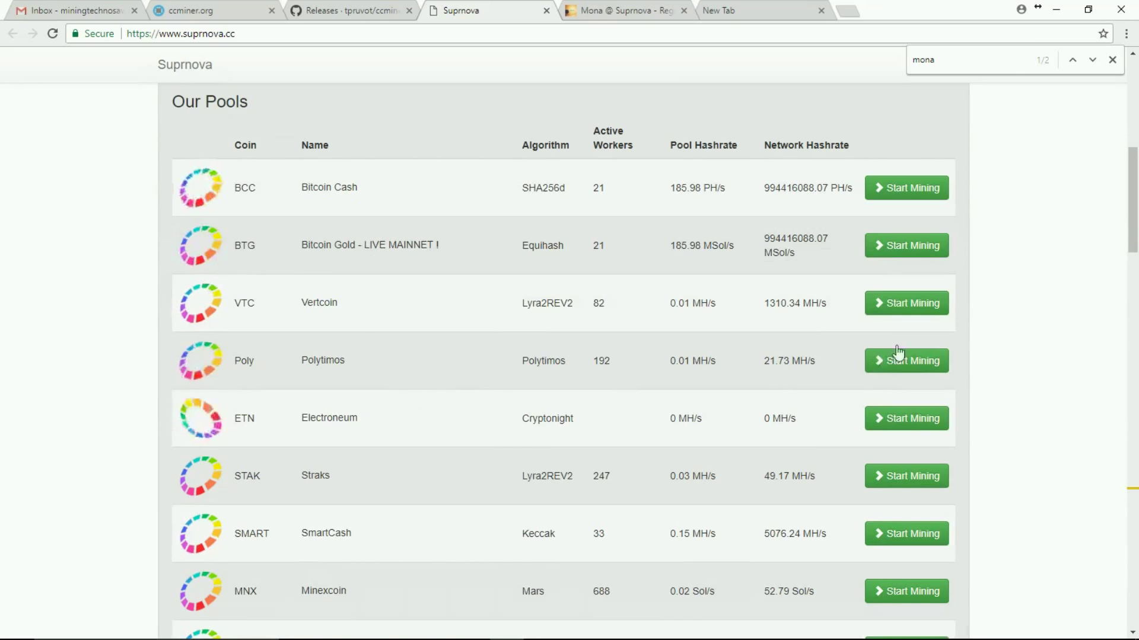
Search the page for 'mona' and open the MonaCoin pool's Start Mining page.
{"action": "left_click", "coordinate": [1020, 301]}
{"action": "left_click", "coordinate": [1009, 239]}
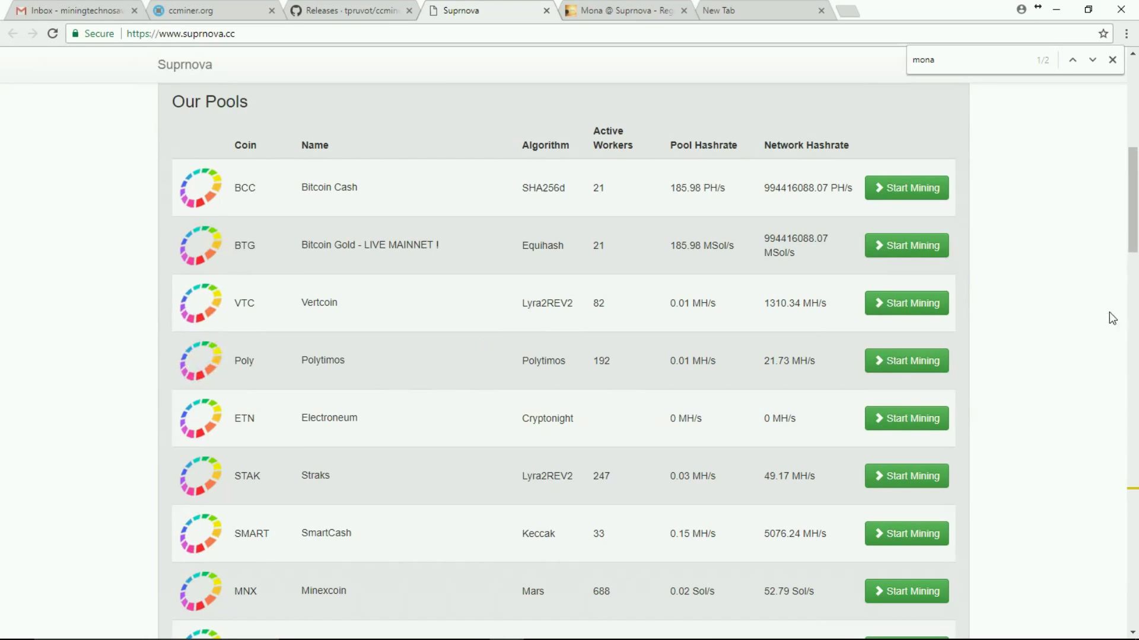
{"action": "key", "text": "ctrl+f"}
{"action": "left_click", "coordinate": [966, 57]}
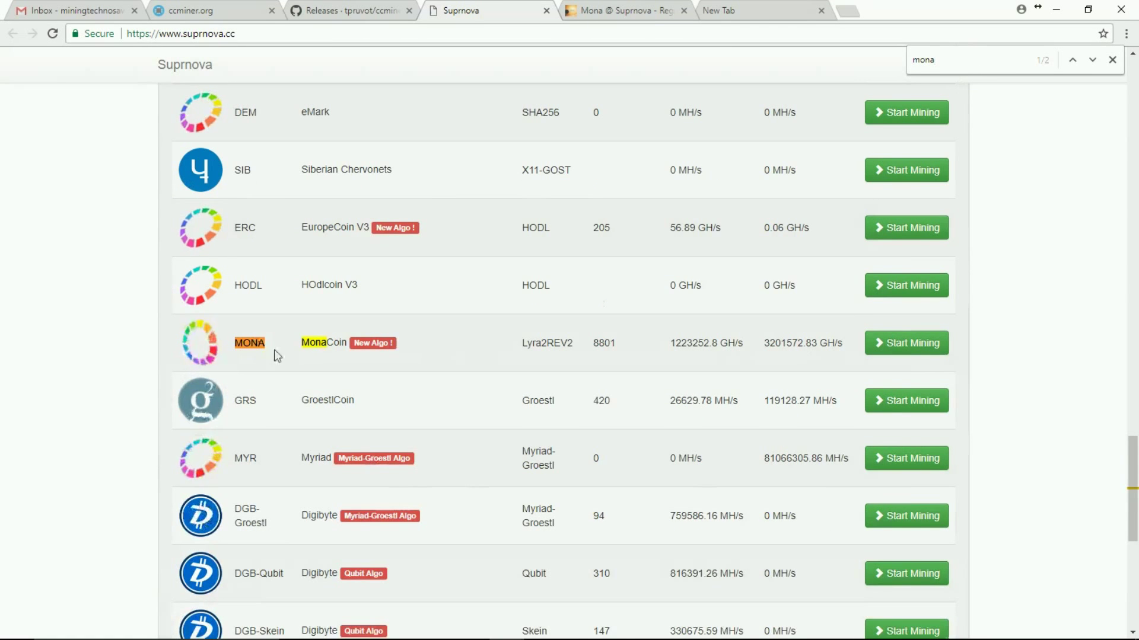
{"action": "left_click", "coordinate": [892, 350]}
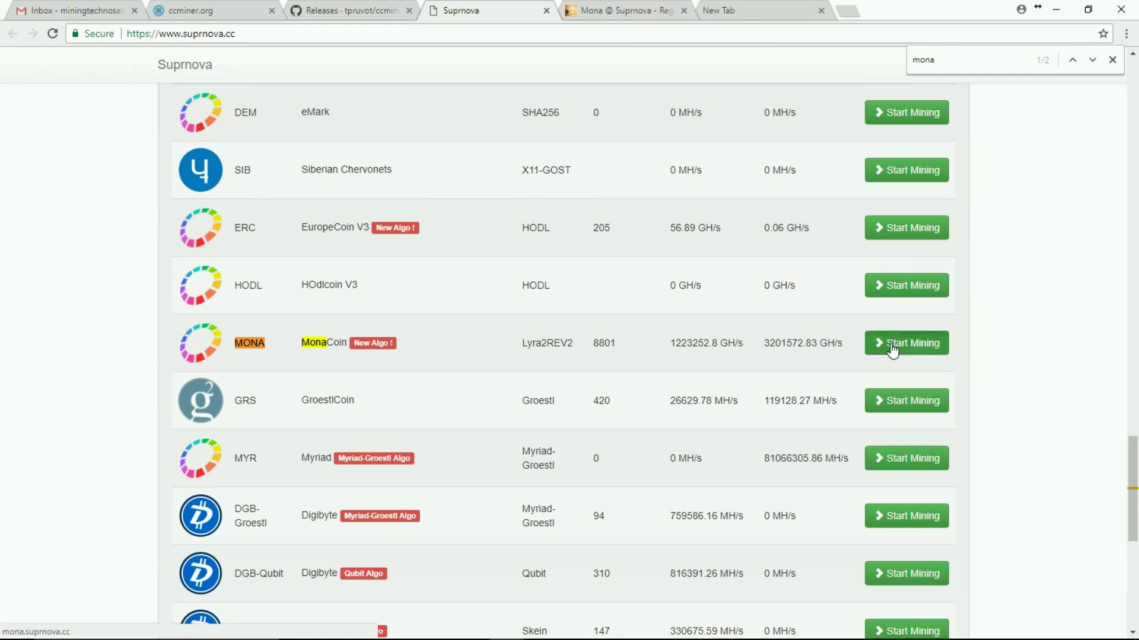
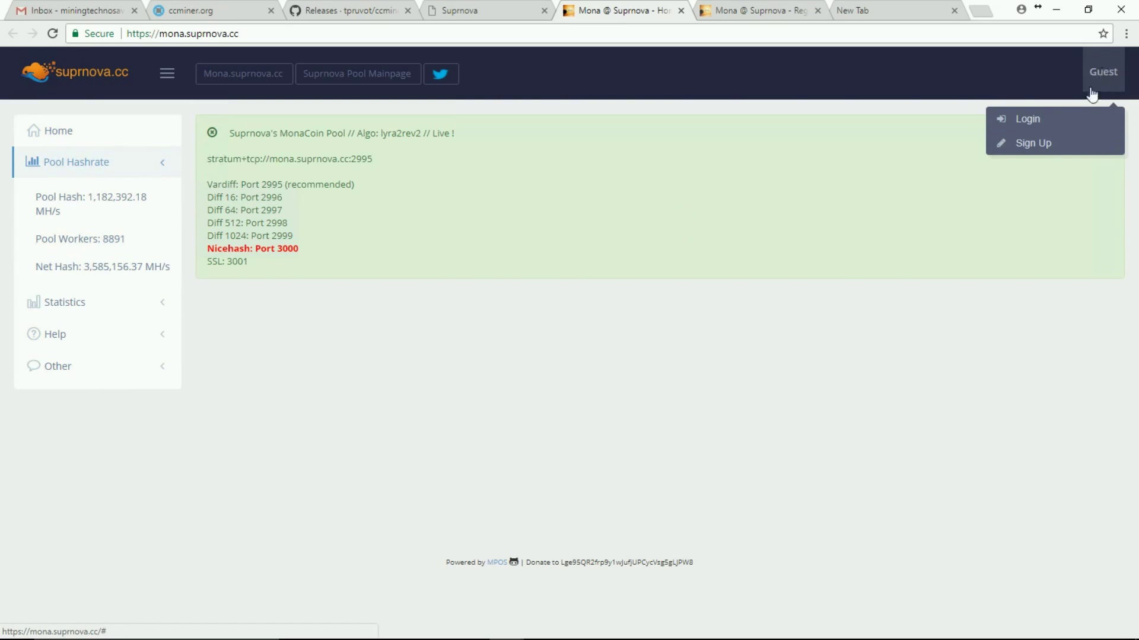
Open the Sign Up registration form and enter the account username.
{"action": "left_click", "coordinate": [1034, 146]}
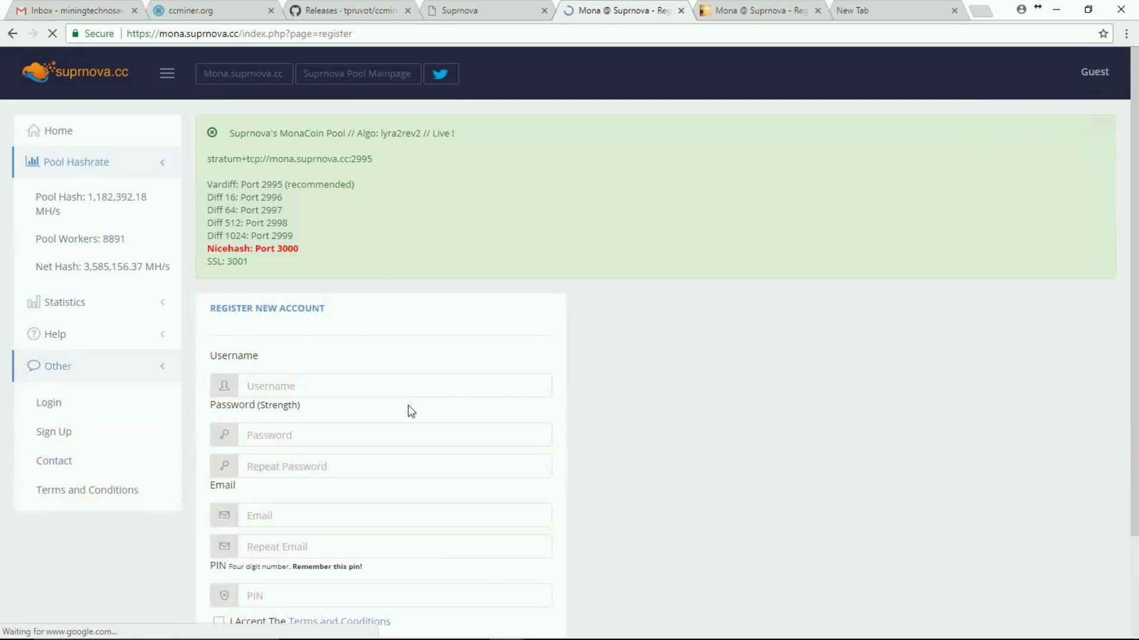
{"action": "left_click", "coordinate": [333, 386]}
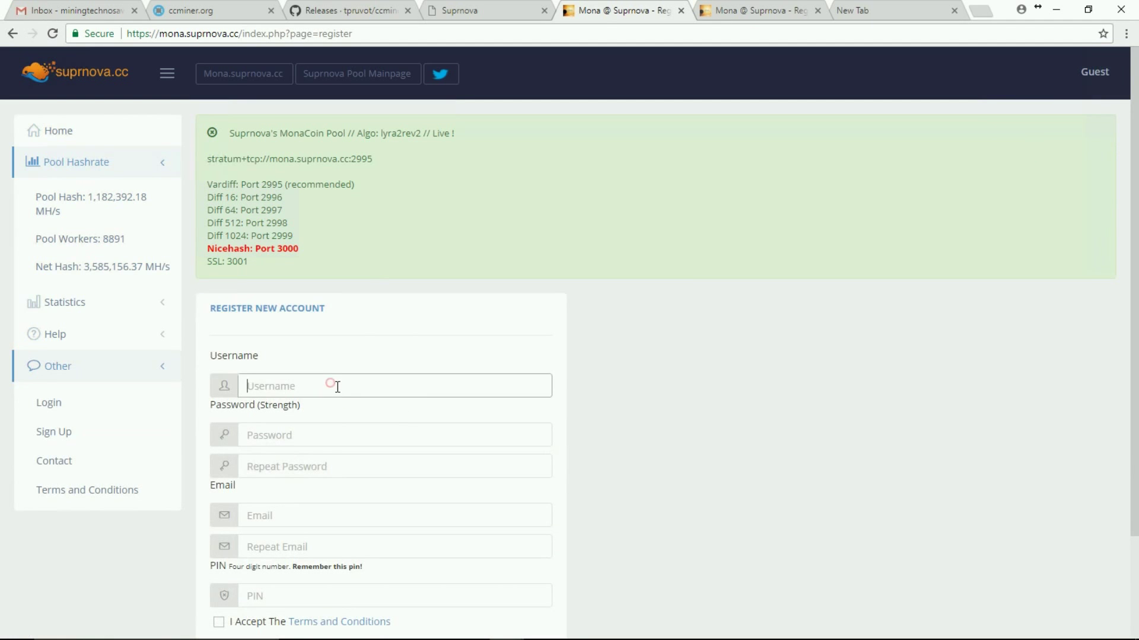
{"action": "type", "text": "TechnoSaviou"}
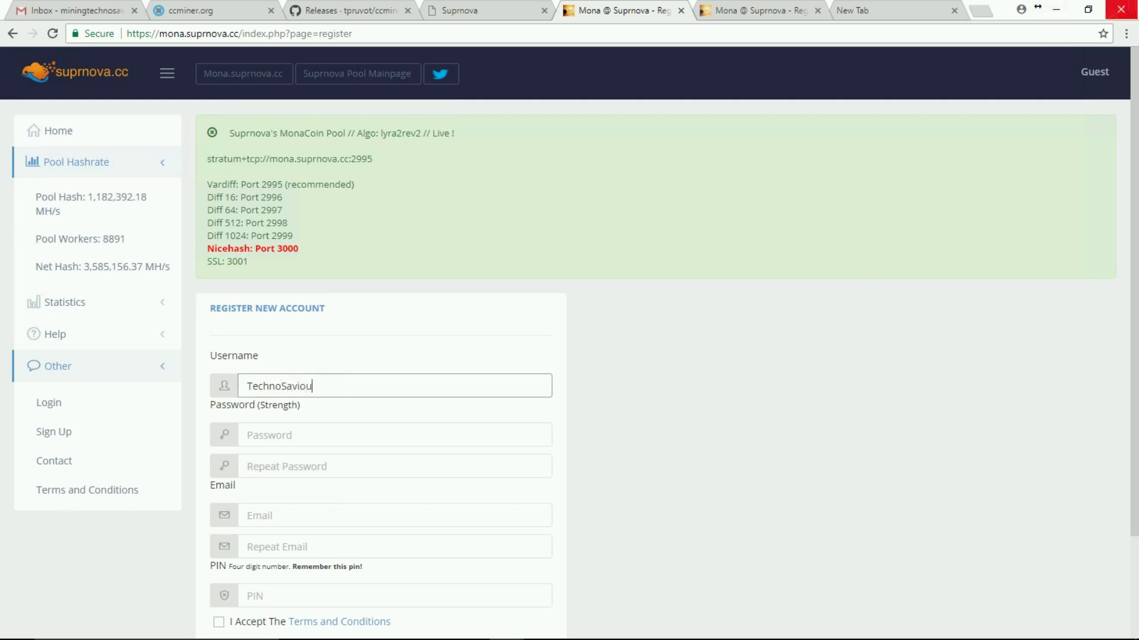
{"action": "type", "text": "r"}
Select the email address line in the Notepad notes and return to the registration form.
{"action": "mouse_move", "coordinate": [547, 628]}
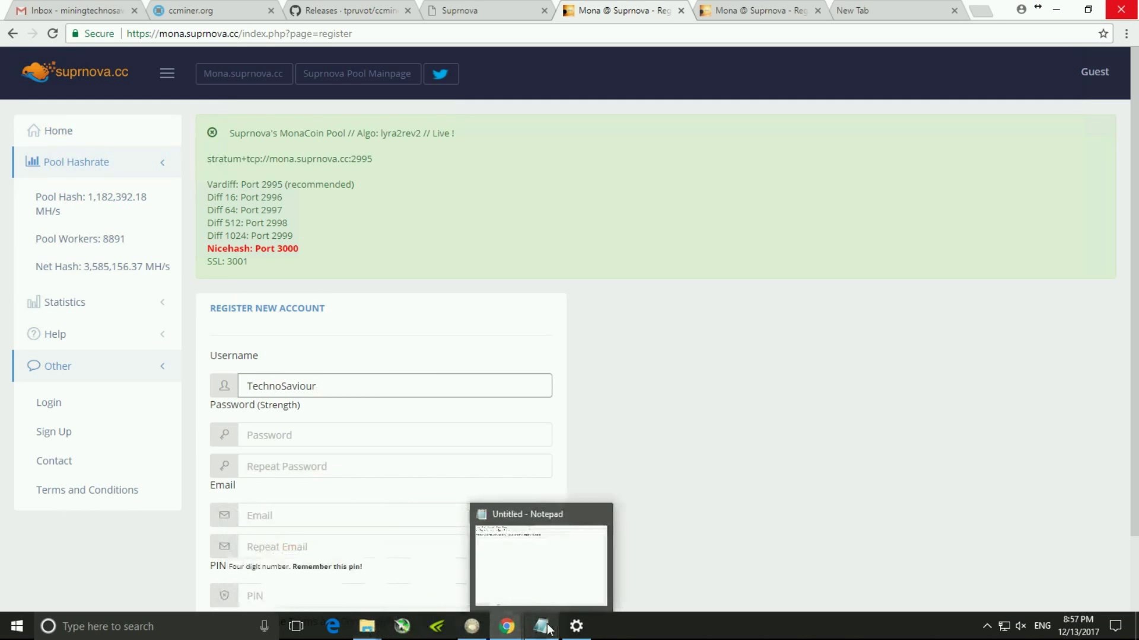
{"action": "left_click", "coordinate": [546, 554]}
{"action": "left_click_drag", "start_coordinate": [588, 167], "coordinate": [420, 171]}
{"action": "key", "text": "ctrl+c"}
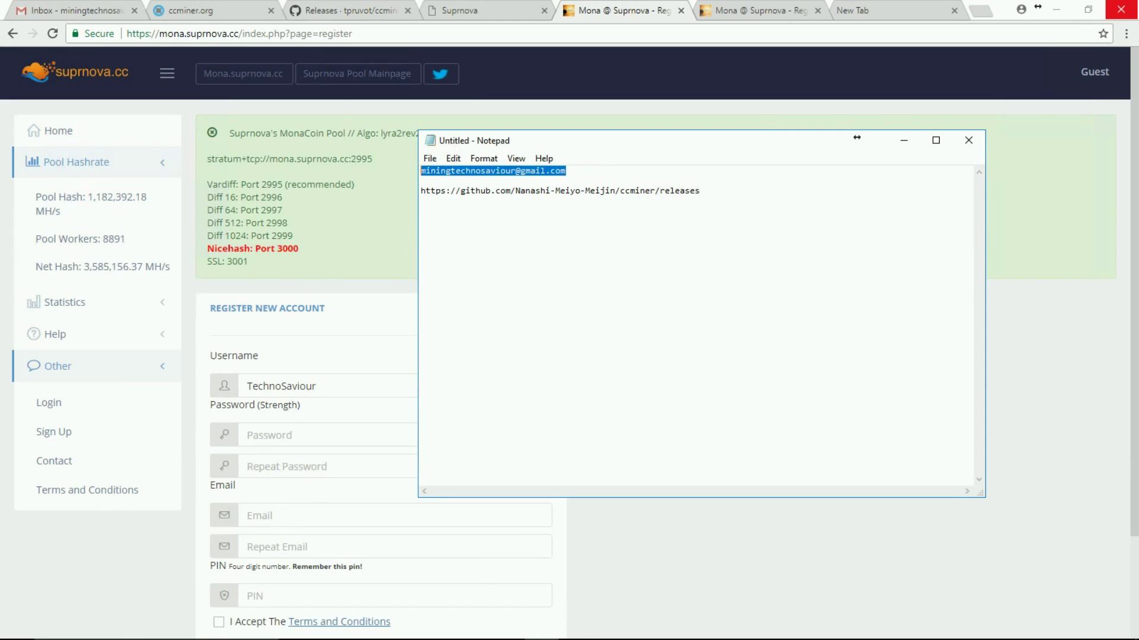
{"action": "left_click", "coordinate": [346, 347]}
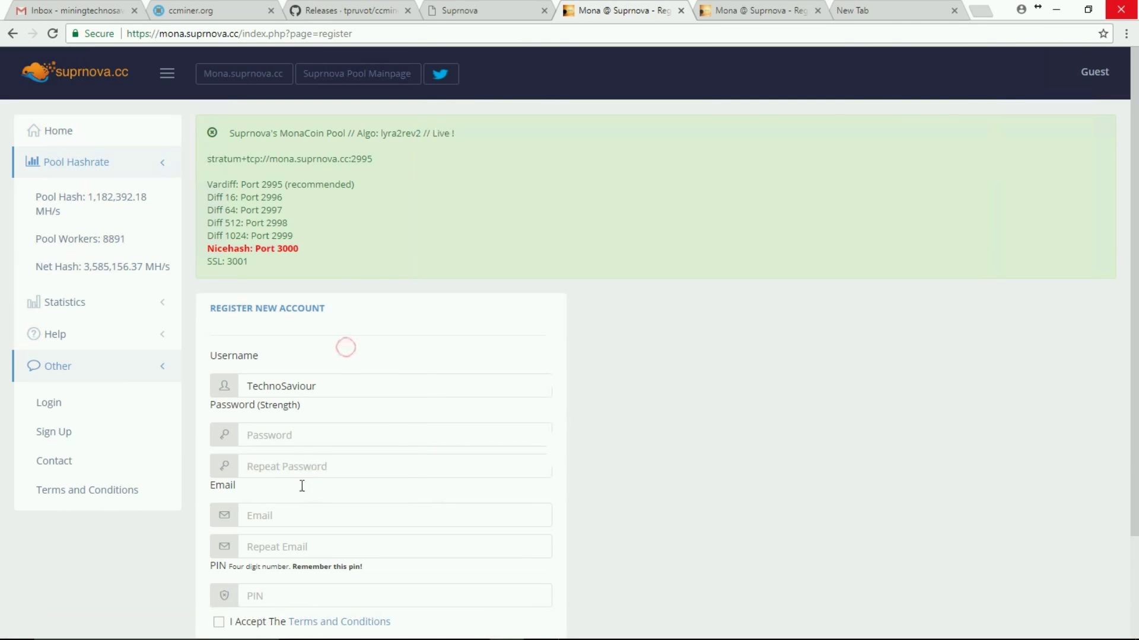
Paste the copied email address into both Email fields.
{"action": "left_click", "coordinate": [287, 522]}
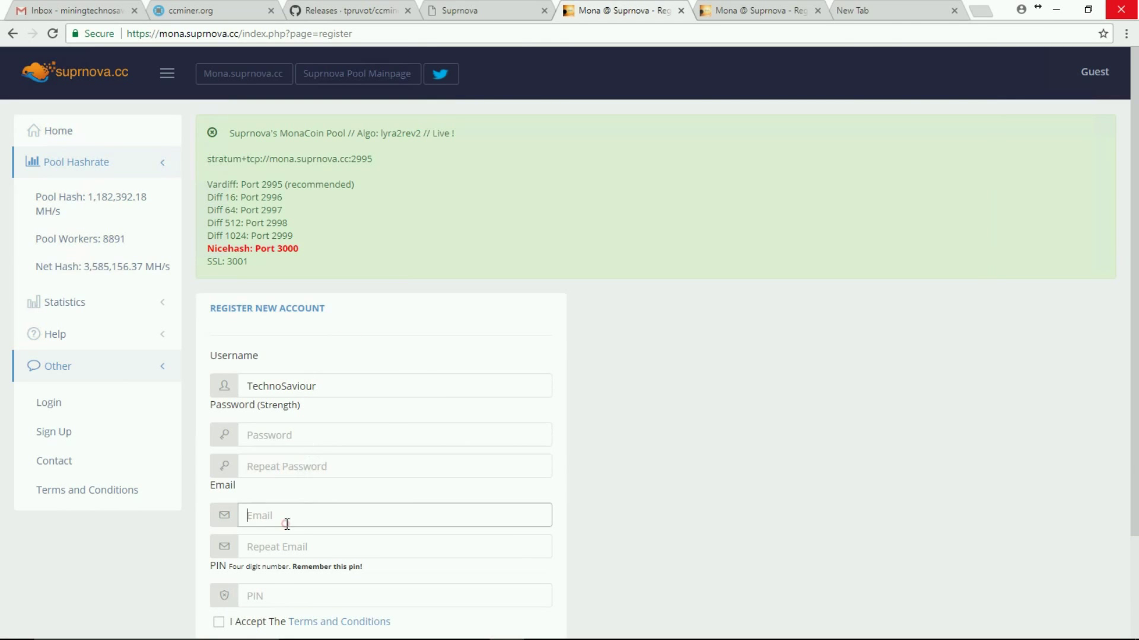
{"action": "key", "text": "ctrl+v"}
{"action": "left_click", "coordinate": [272, 548]}
{"action": "key", "text": "ctrl+v"}
{"action": "left_click", "coordinate": [626, 435]}
{"action": "scroll", "coordinate": [626, 437], "scroll_direction": "down", "scroll_amount": 1}
Enter the account password and repeat it in the confirmation field.
{"action": "left_click", "coordinate": [287, 362]}
{"action": "type", "text": "••"}
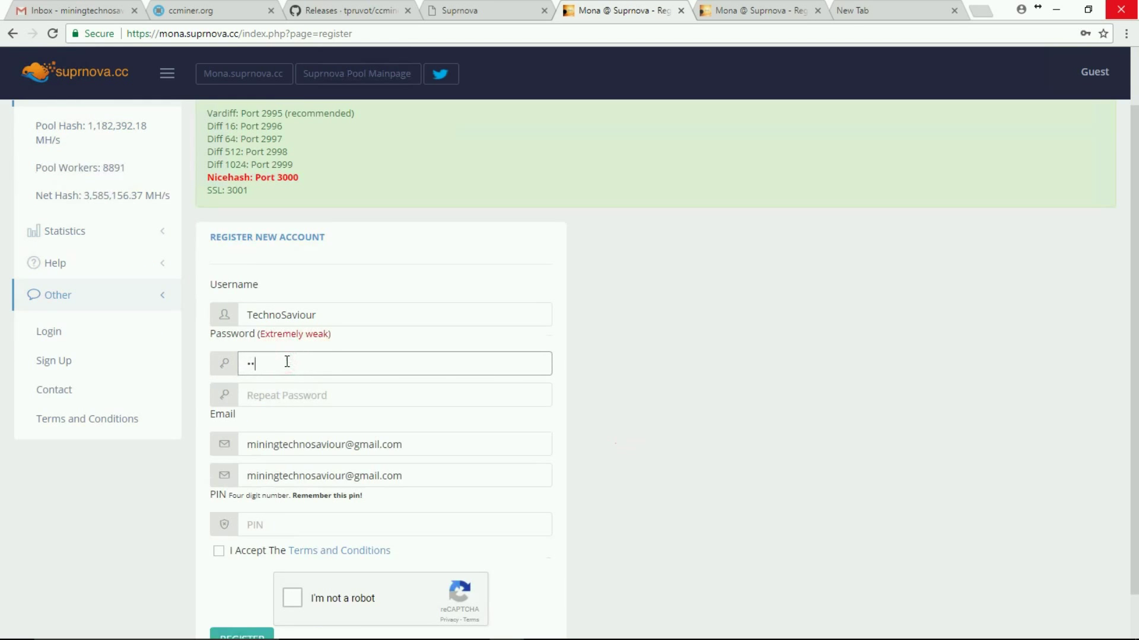
{"action": "type", "text": "•••••••"}
{"action": "left_click", "coordinate": [297, 396]}
{"action": "type", "text": "•••••••••"}
{"action": "left_click", "coordinate": [910, 498]}
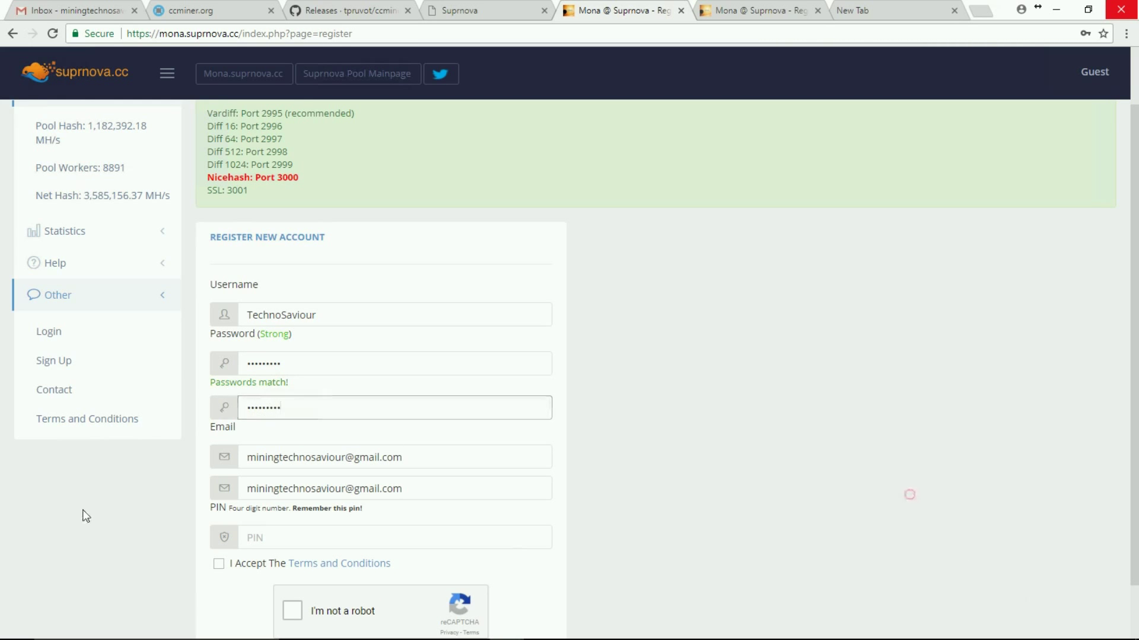
{"action": "scroll", "coordinate": [323, 496], "scroll_direction": "down", "scroll_amount": 1}
Enter the PIN, accept the Terms and reCAPTCHA, and submit the registration.
{"action": "left_click", "coordinate": [324, 476]}
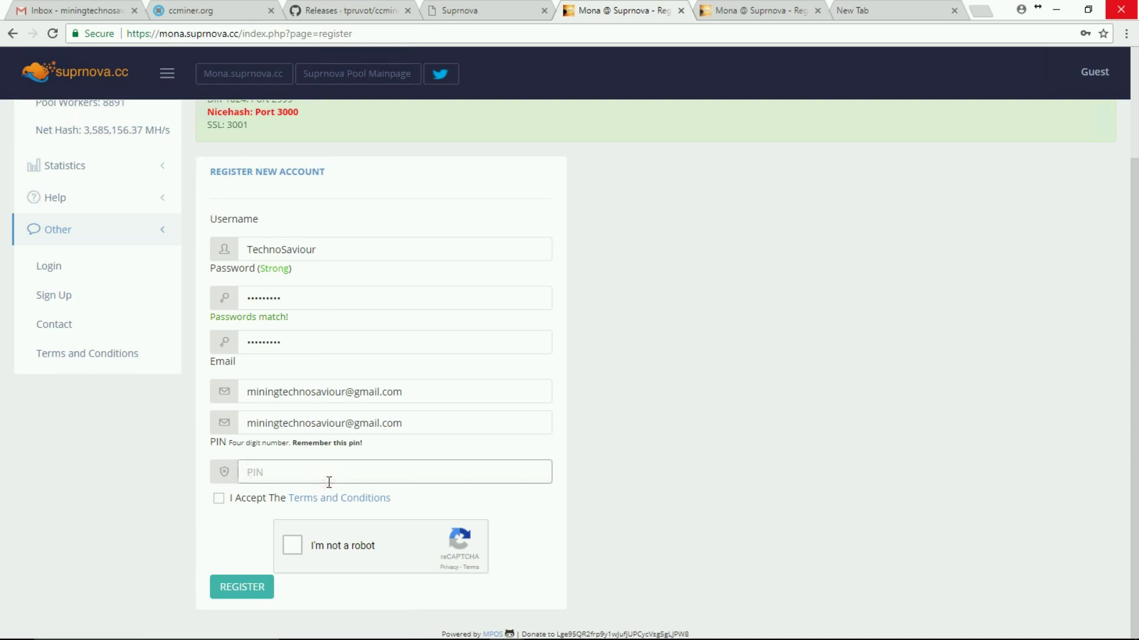
{"action": "type", "text": "•"}
{"action": "left_click", "coordinate": [219, 499]}
{"action": "left_click", "coordinate": [293, 544]}
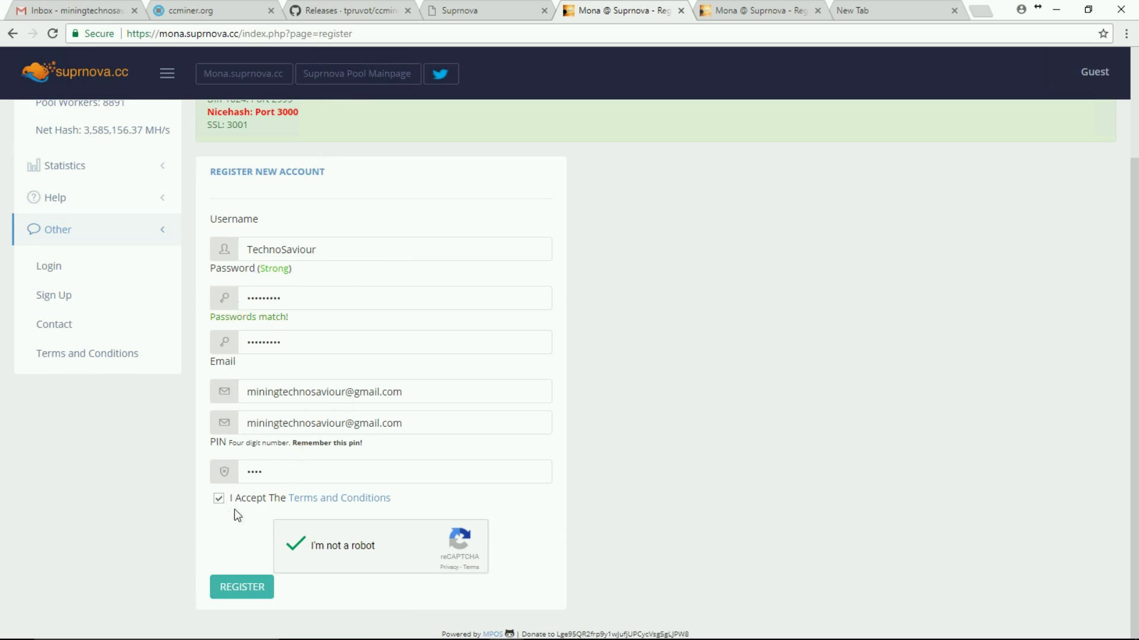
{"action": "left_click", "coordinate": [240, 589]}
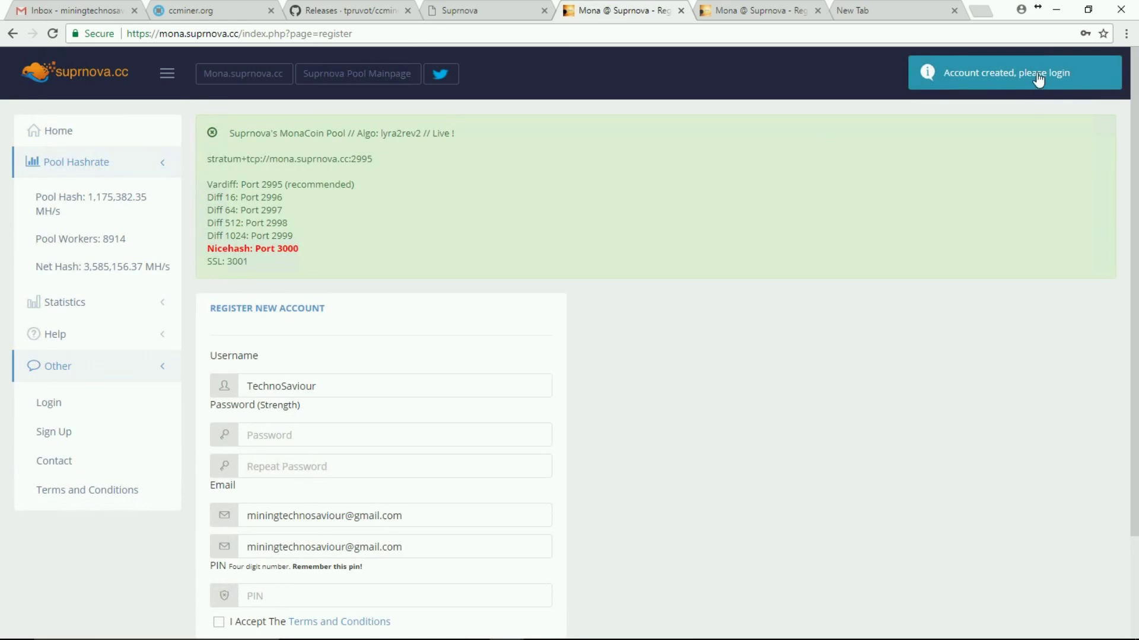
Log in on the other Suprnova tab with the saved email and account password.
{"action": "key", "text": "ctrl+Tab"}
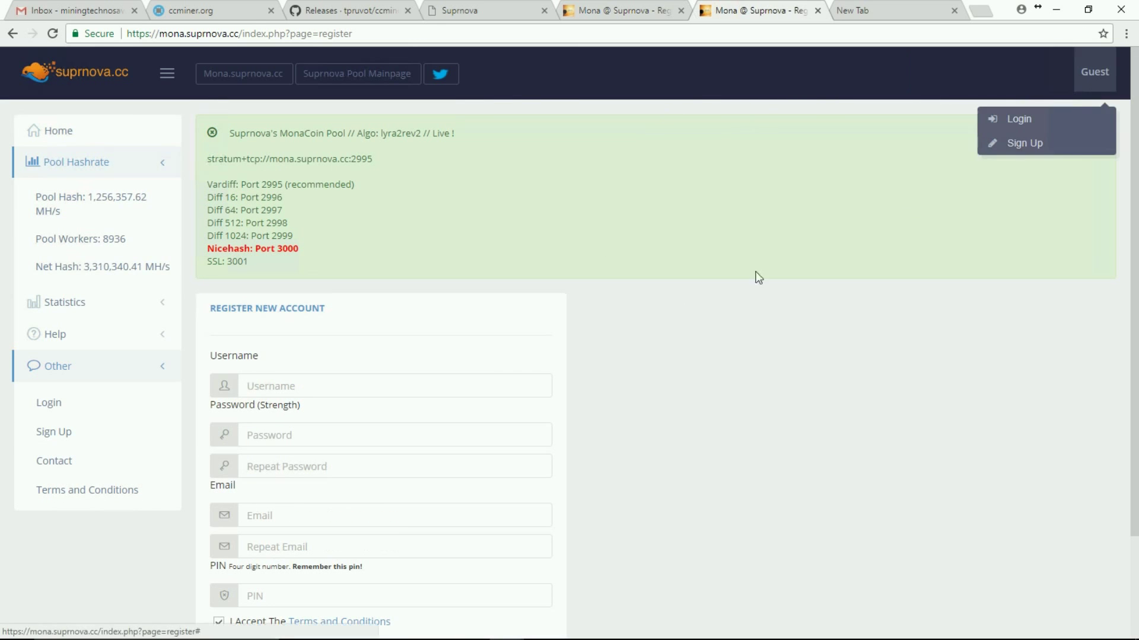
{"action": "left_click", "coordinate": [1096, 74]}
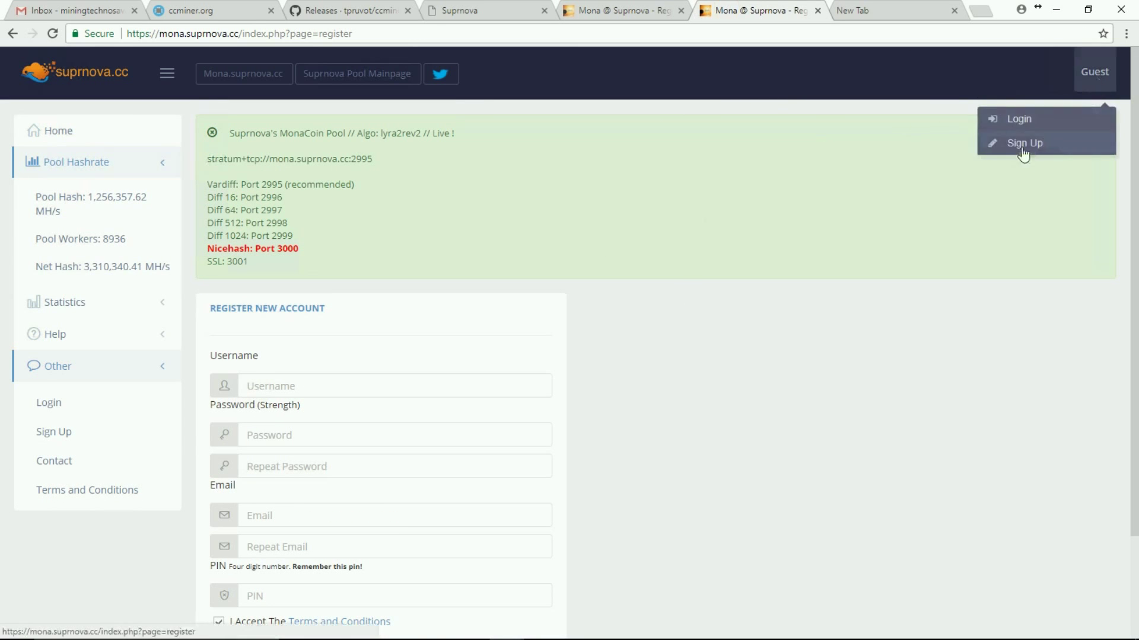
{"action": "left_click", "coordinate": [1023, 120]}
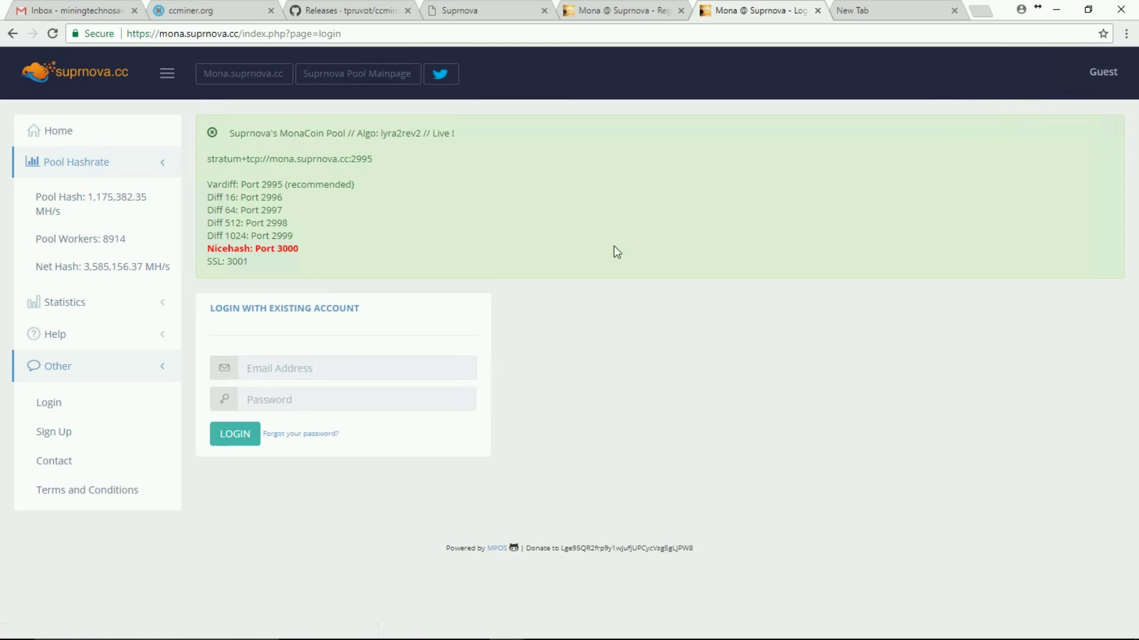
{"action": "key", "text": "ctrl+v"}
{"action": "left_click", "coordinate": [278, 459]}
{"action": "type", "text": "•"}
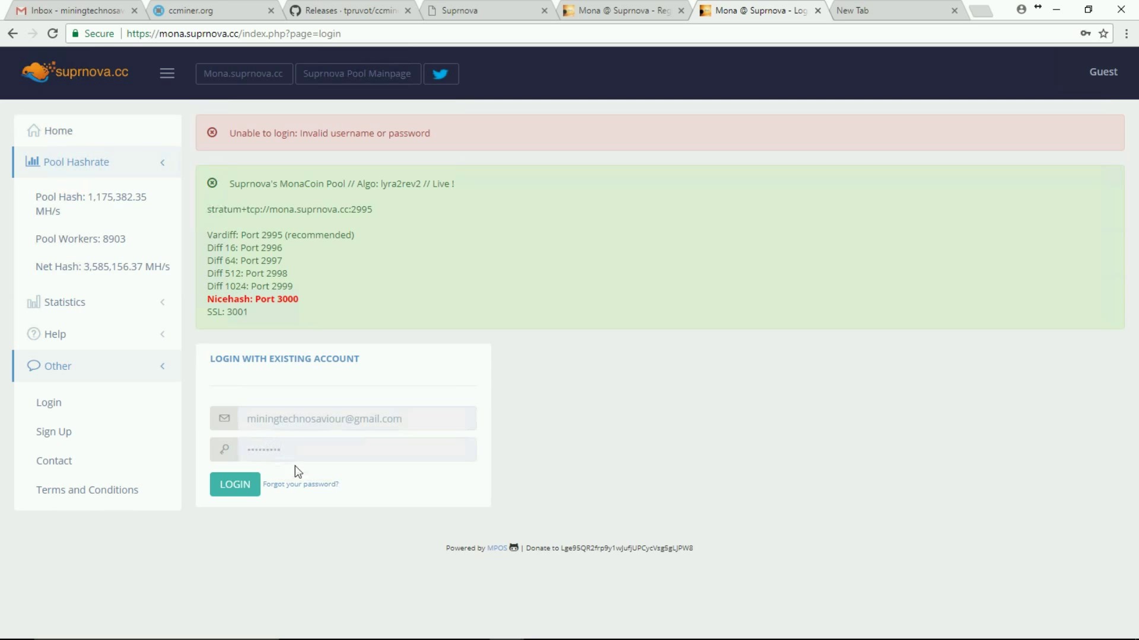
{"action": "left_click", "coordinate": [237, 485]}
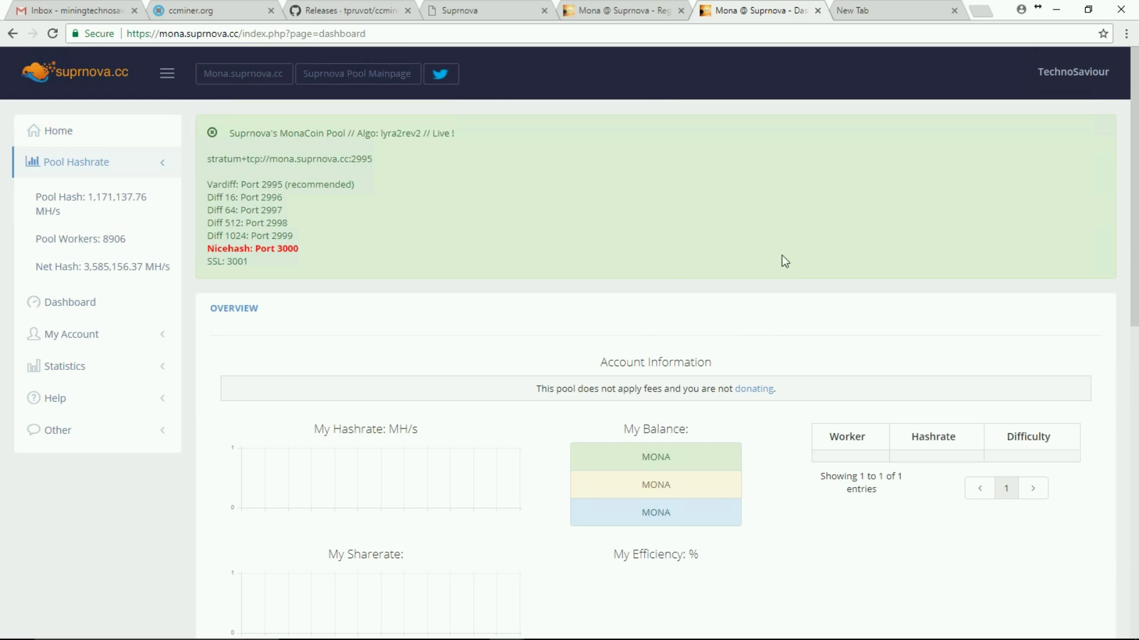
{"action": "scroll", "coordinate": [784, 261], "scroll_direction": "down", "scroll_amount": 2}
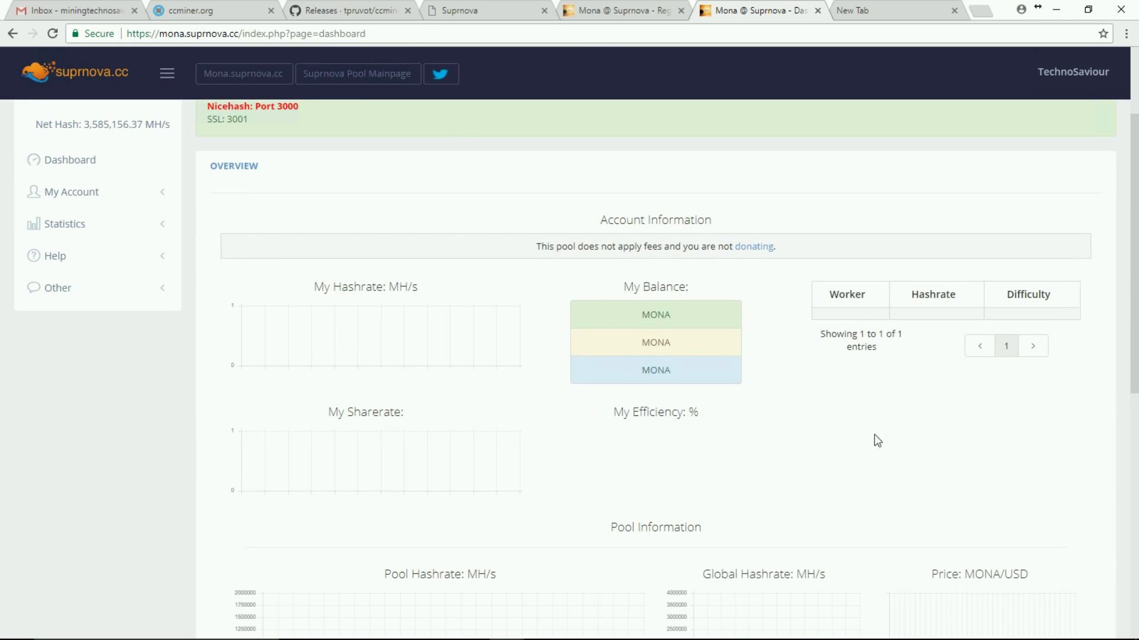
{"action": "scroll", "coordinate": [875, 439], "scroll_direction": "down", "scroll_amount": 3}
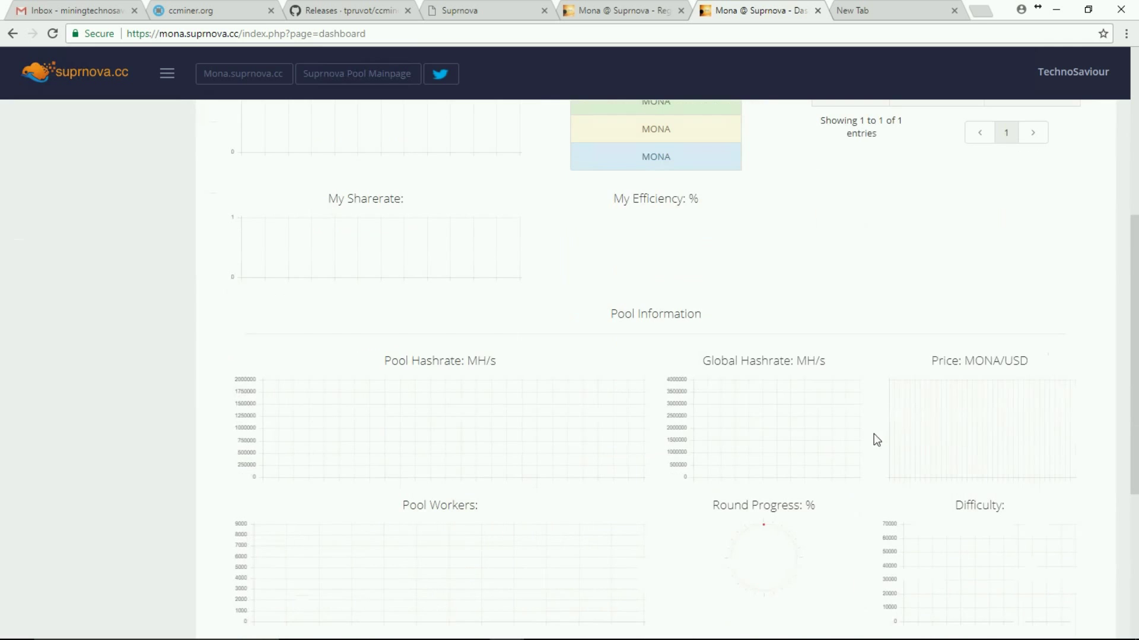
{"action": "scroll", "coordinate": [811, 430], "scroll_direction": "down", "scroll_amount": 1}
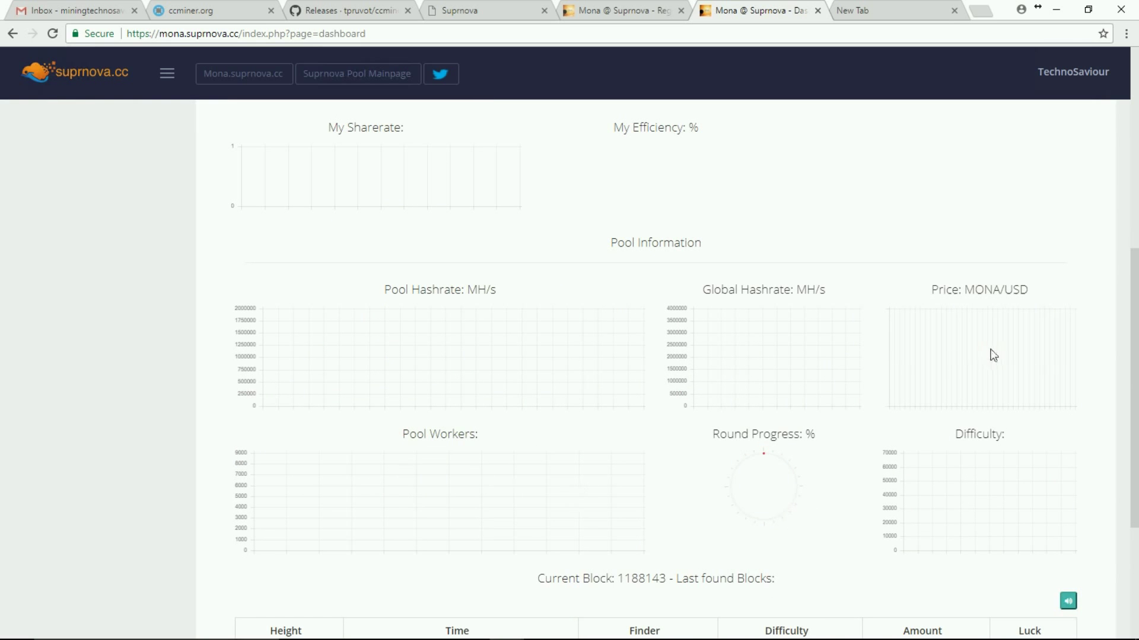
{"action": "scroll", "coordinate": [853, 394], "scroll_direction": "down", "scroll_amount": 1}
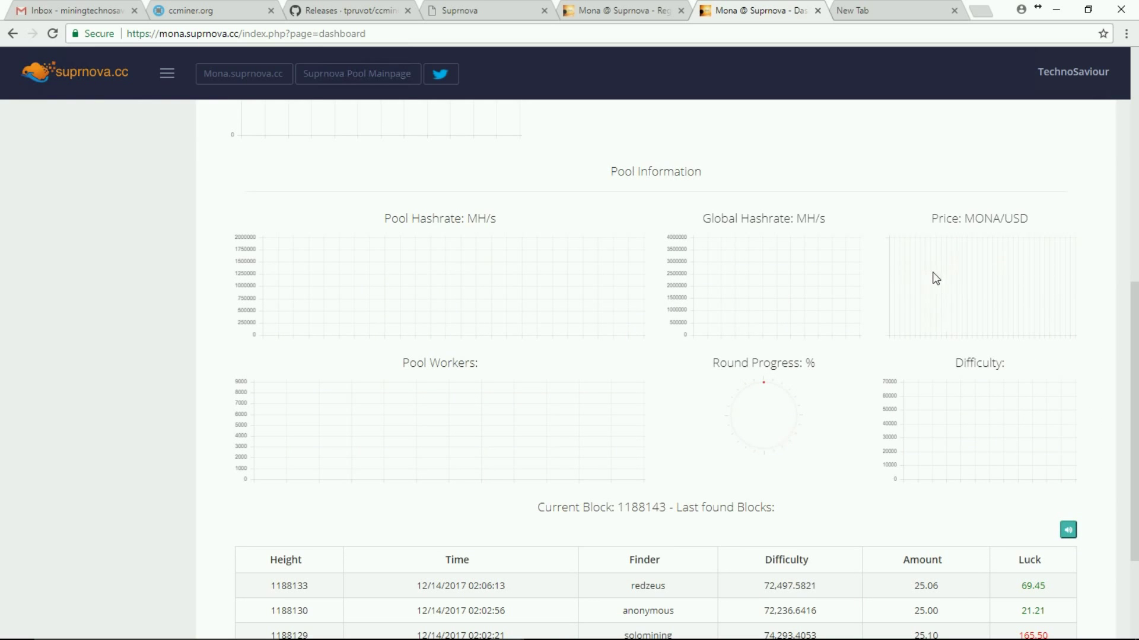
{"action": "scroll", "coordinate": [936, 275], "scroll_direction": "down", "scroll_amount": 3}
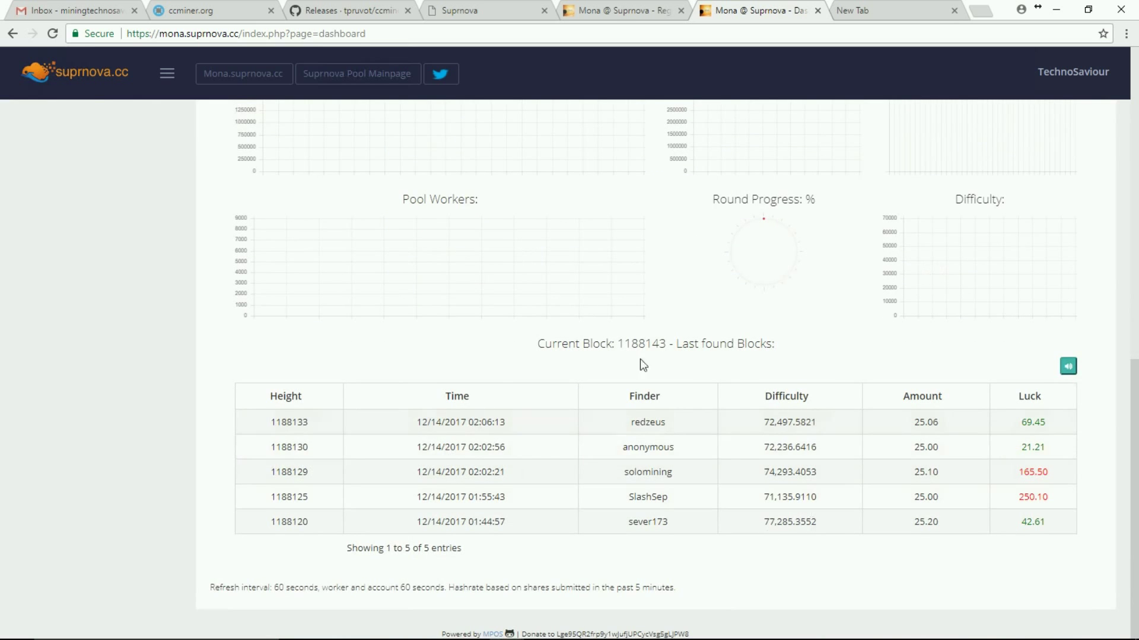
{"action": "scroll", "coordinate": [657, 355], "scroll_direction": "up", "scroll_amount": 2}
{"action": "scroll", "coordinate": [657, 356], "scroll_direction": "up", "scroll_amount": 8}
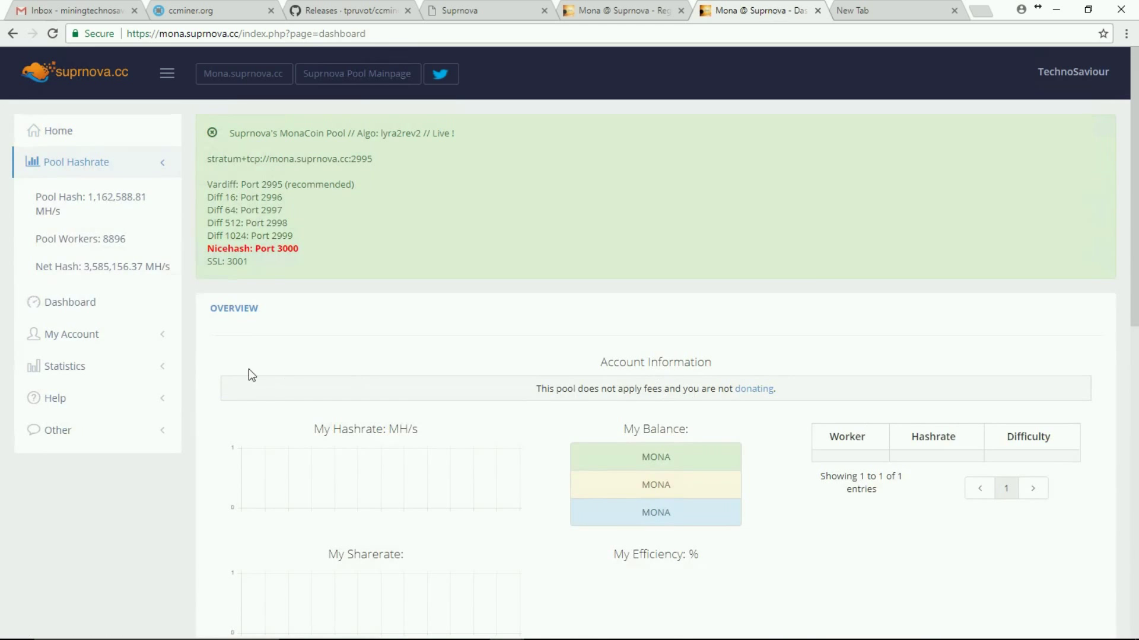
Open the Edit Account page under My Account and scroll through its settings.
{"action": "left_click", "coordinate": [95, 347]}
{"action": "scroll", "coordinate": [92, 332], "scroll_direction": "down", "scroll_amount": 1}
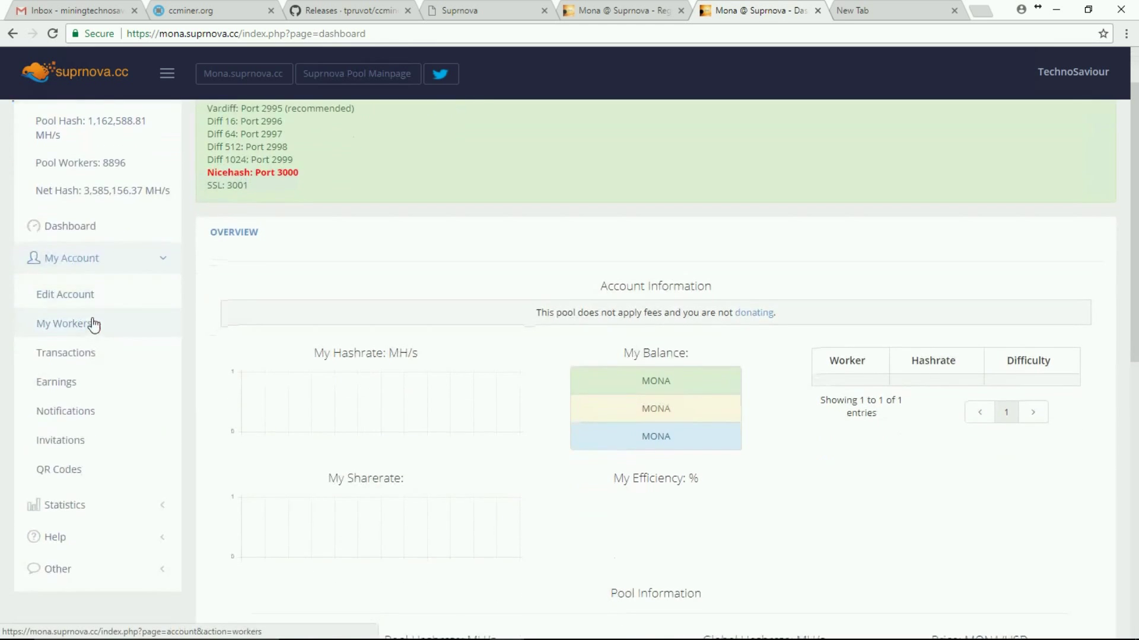
{"action": "left_click", "coordinate": [93, 299]}
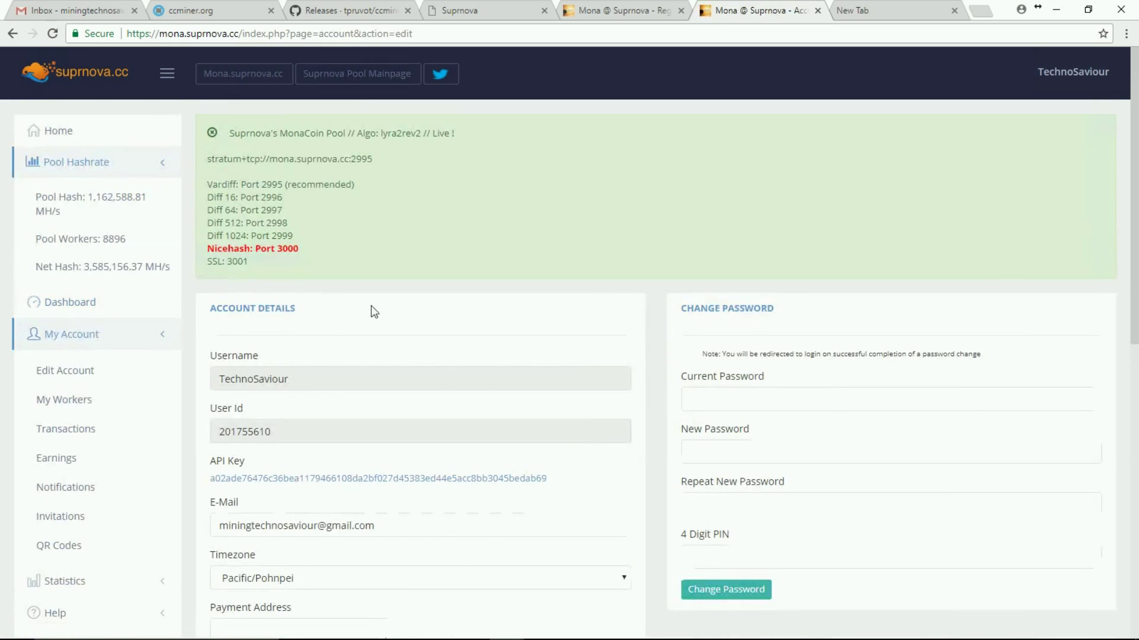
{"action": "scroll", "coordinate": [373, 312], "scroll_direction": "down", "scroll_amount": 3}
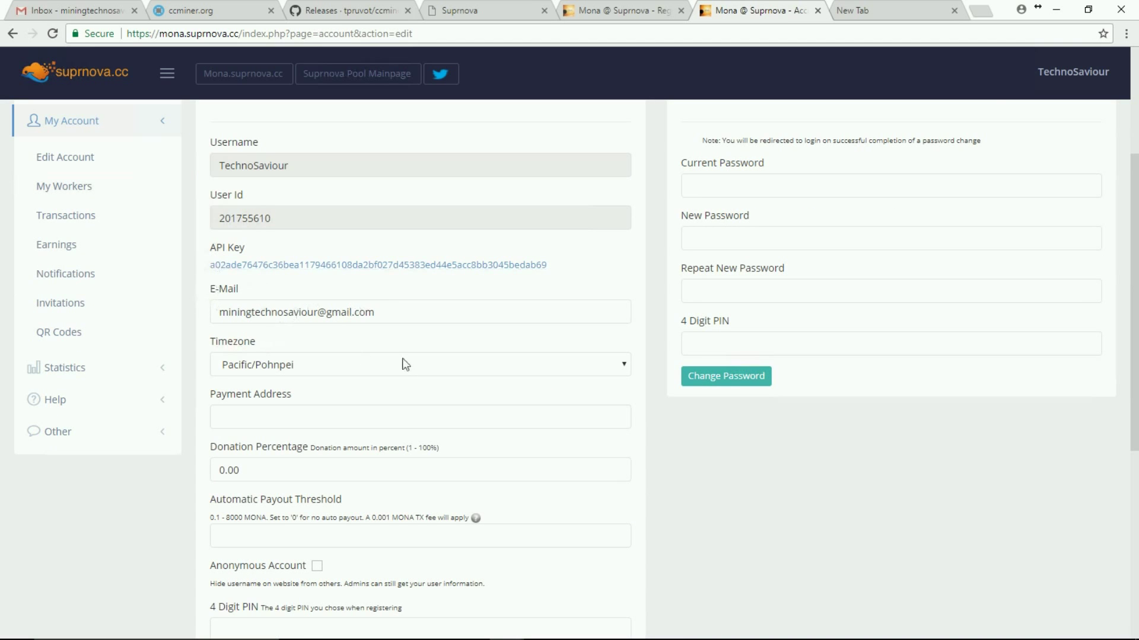
{"action": "scroll", "coordinate": [357, 365], "scroll_direction": "down", "scroll_amount": 1}
{"action": "scroll", "coordinate": [357, 365], "scroll_direction": "down", "scroll_amount": 1}
{"action": "scroll", "coordinate": [347, 279], "scroll_direction": "up", "scroll_amount": 1}
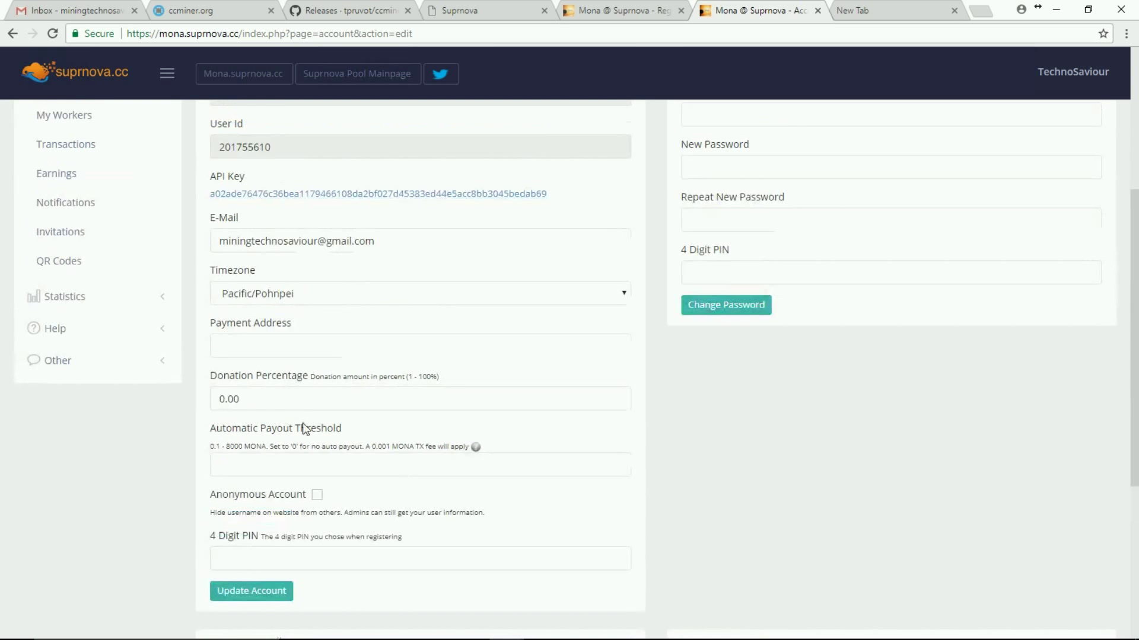
{"action": "scroll", "coordinate": [302, 422], "scroll_direction": "down", "scroll_amount": 1}
Focus the empty Payment Address field and bring up the Monacoin Core wallet.
{"action": "left_click", "coordinate": [289, 281]}
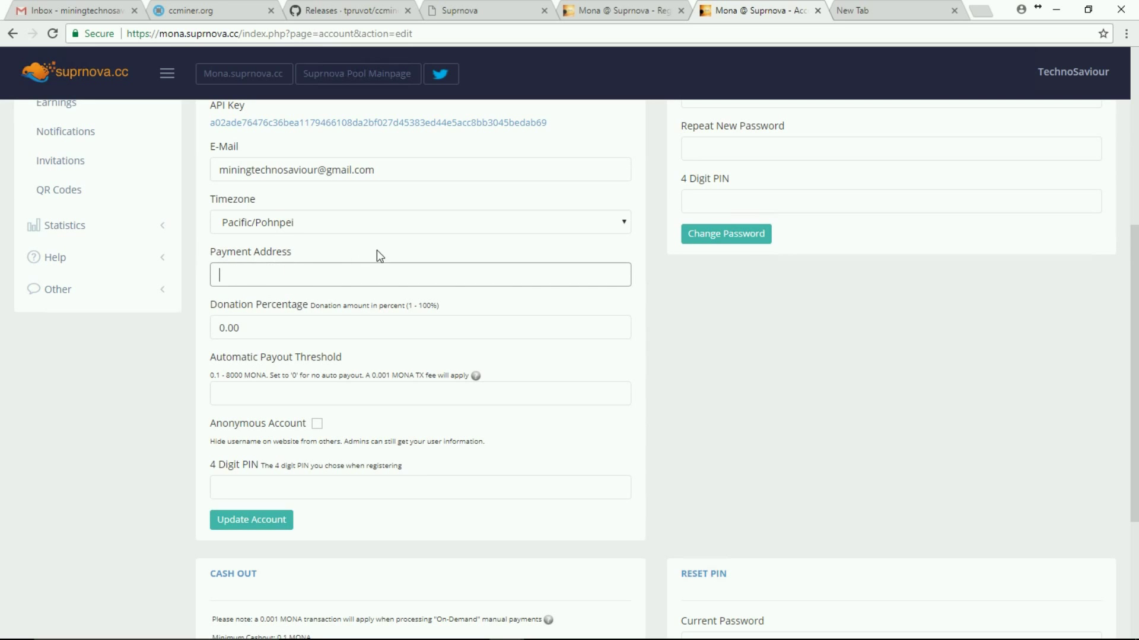
{"action": "left_click", "coordinate": [503, 577]}
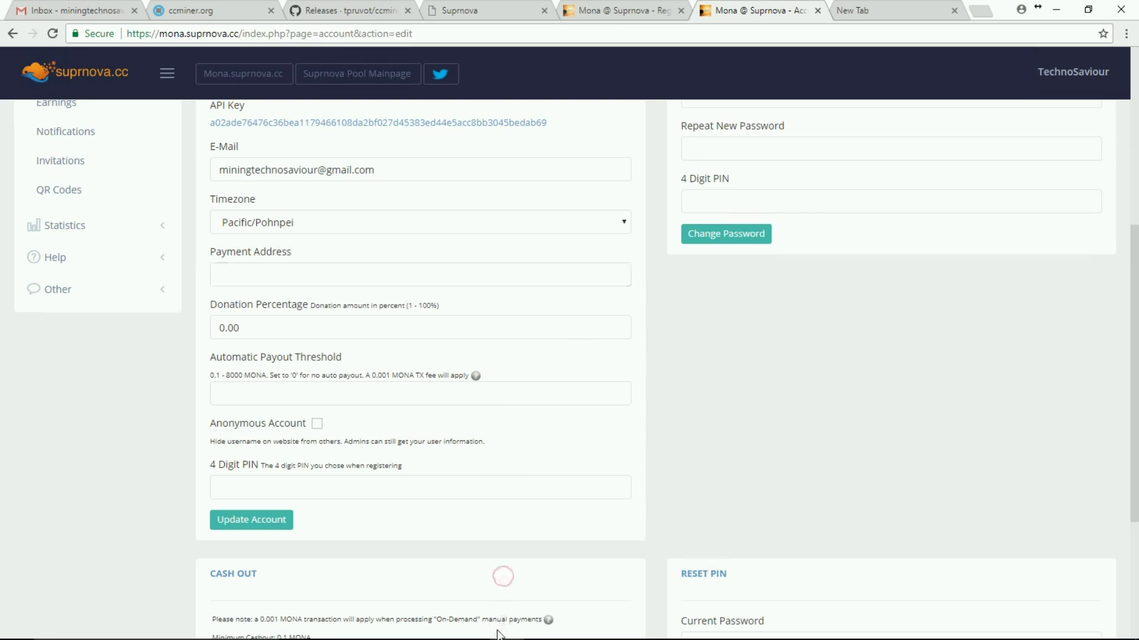
{"action": "left_click", "coordinate": [472, 627]}
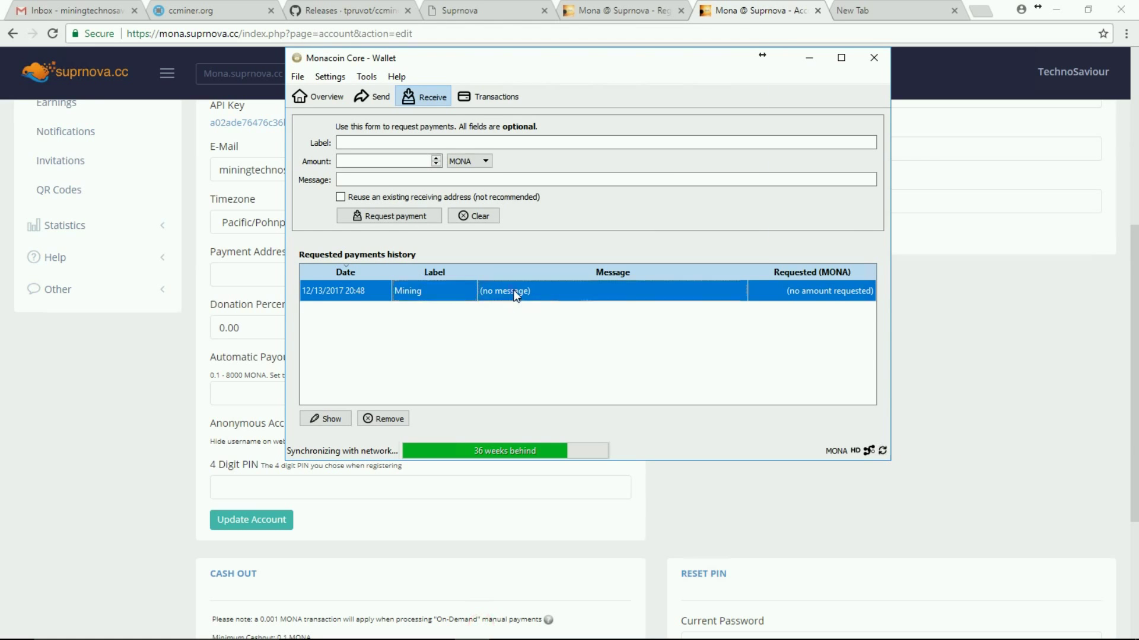
Copy the 'Mining' receiving address from its payment request and minimize the wallet.
{"action": "double_click", "coordinate": [516, 293]}
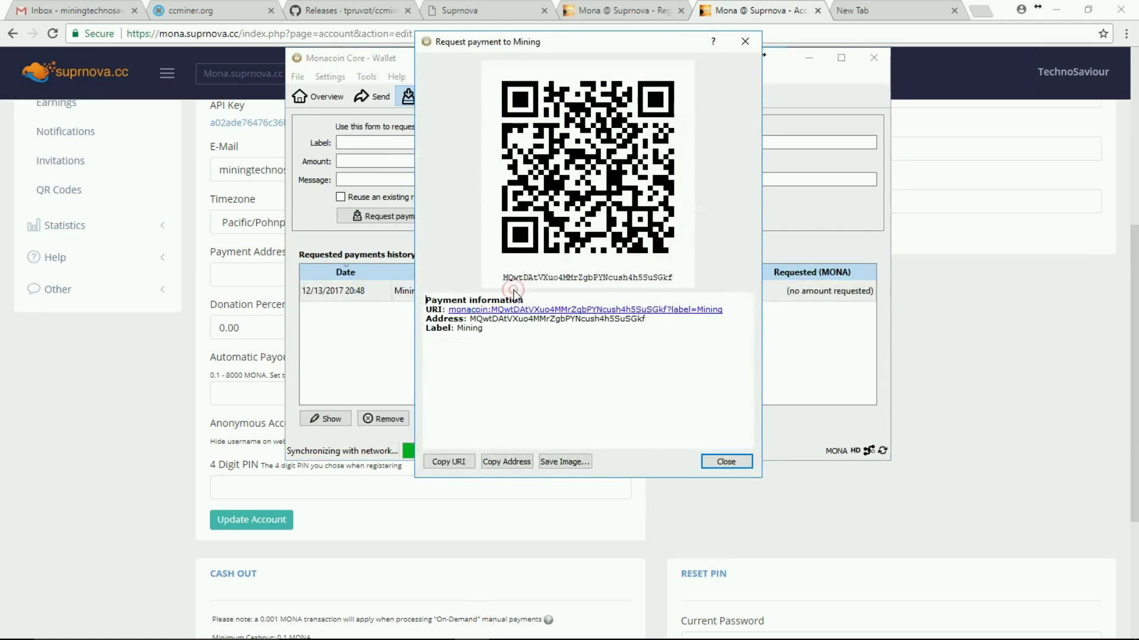
{"action": "left_click", "coordinate": [510, 462]}
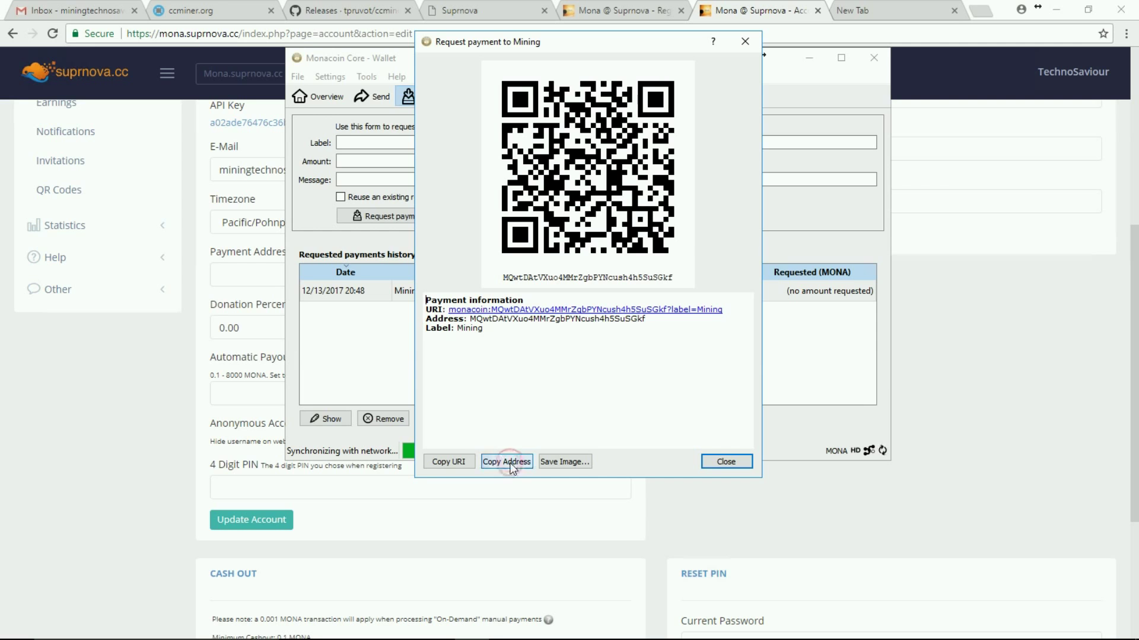
{"action": "left_click", "coordinate": [733, 462]}
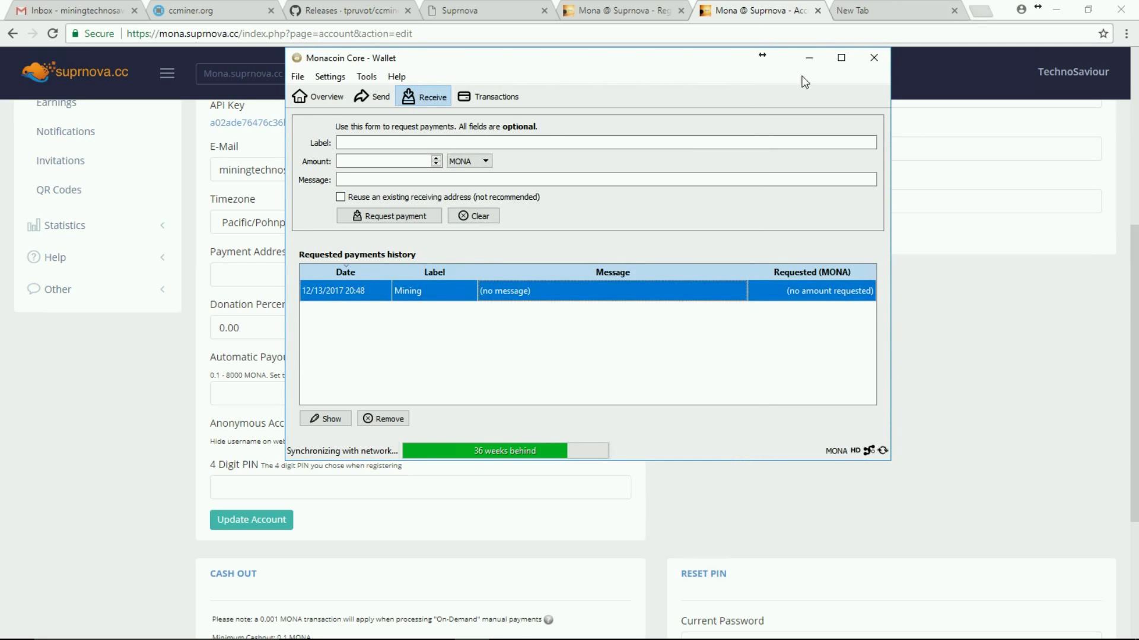
{"action": "left_click", "coordinate": [804, 57]}
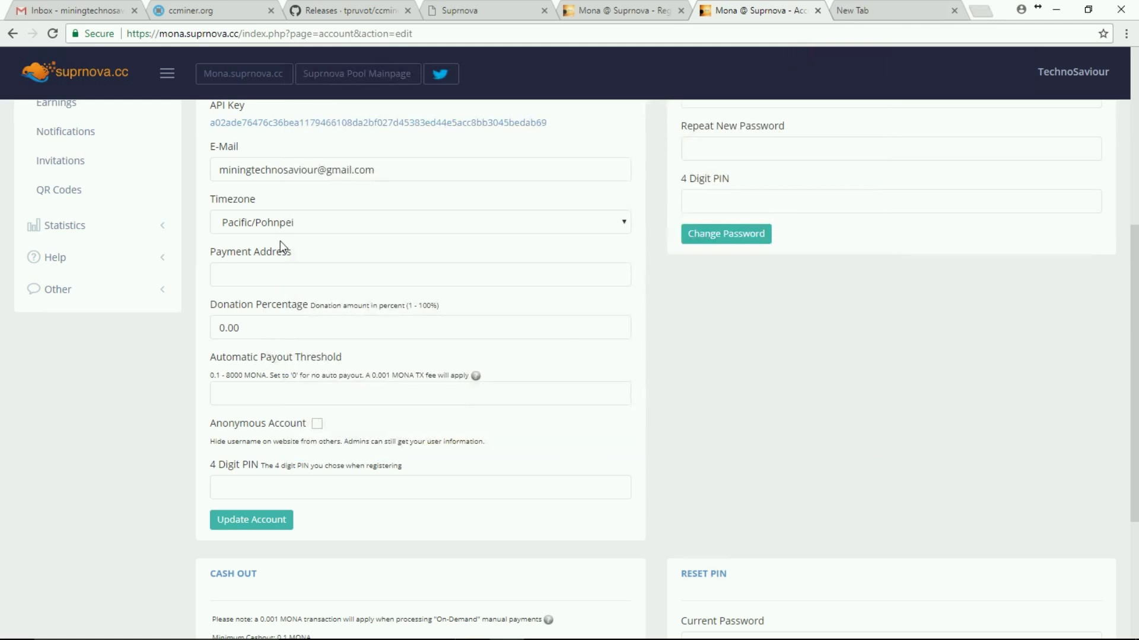
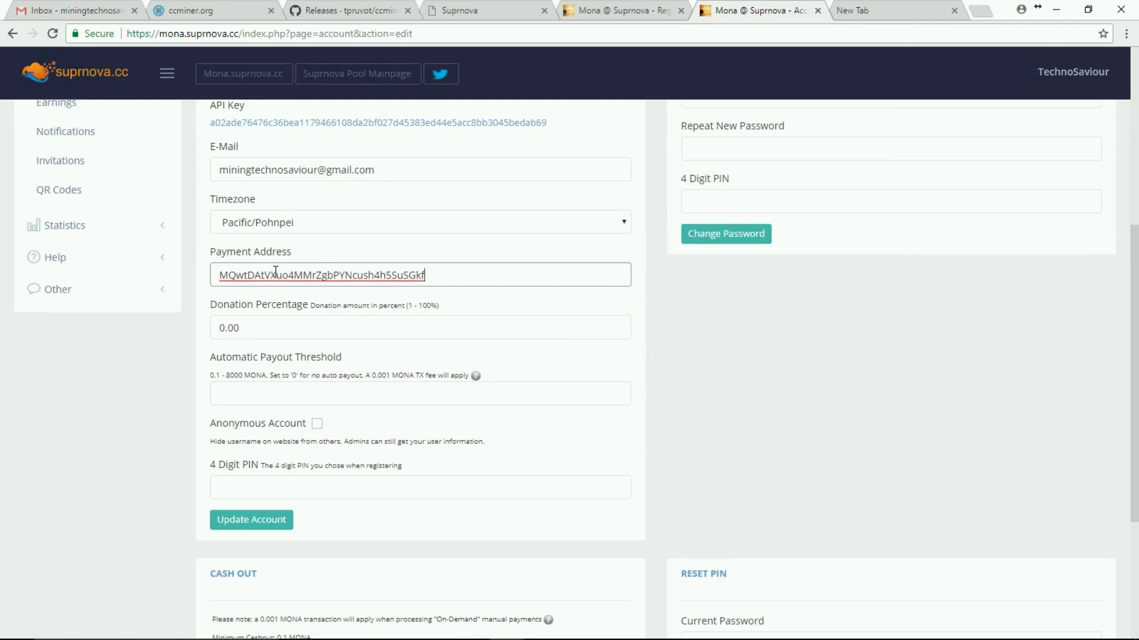
Paste the Monacoin receiving address into the Payment Address field.
{"action": "left_click", "coordinate": [478, 274]}
{"action": "left_click", "coordinate": [481, 303]}
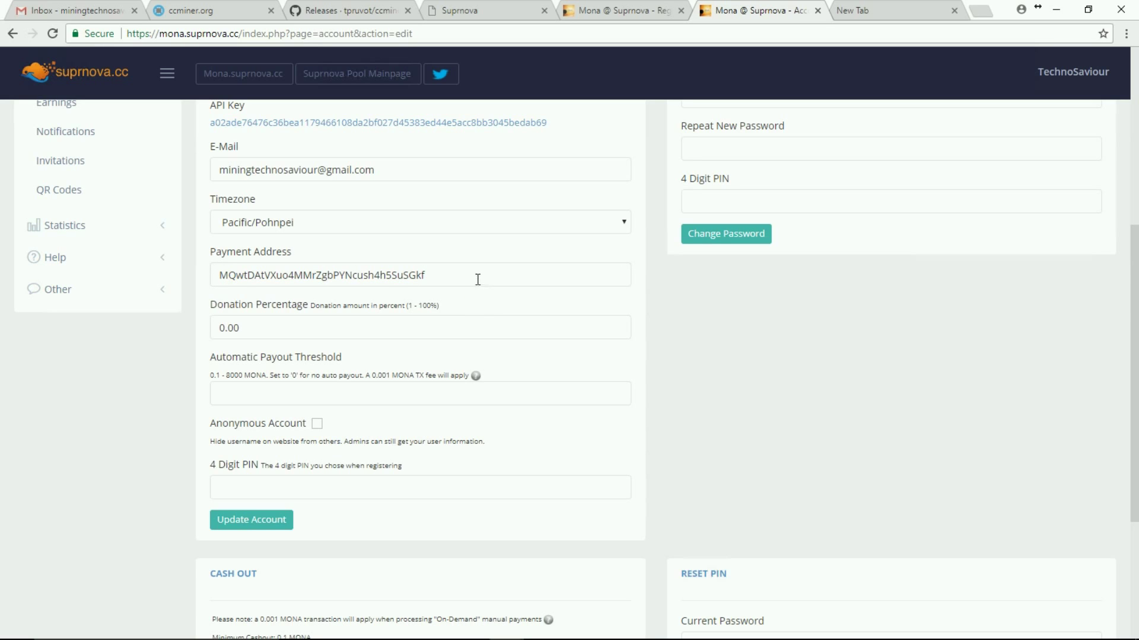
{"action": "left_click", "coordinate": [249, 328]}
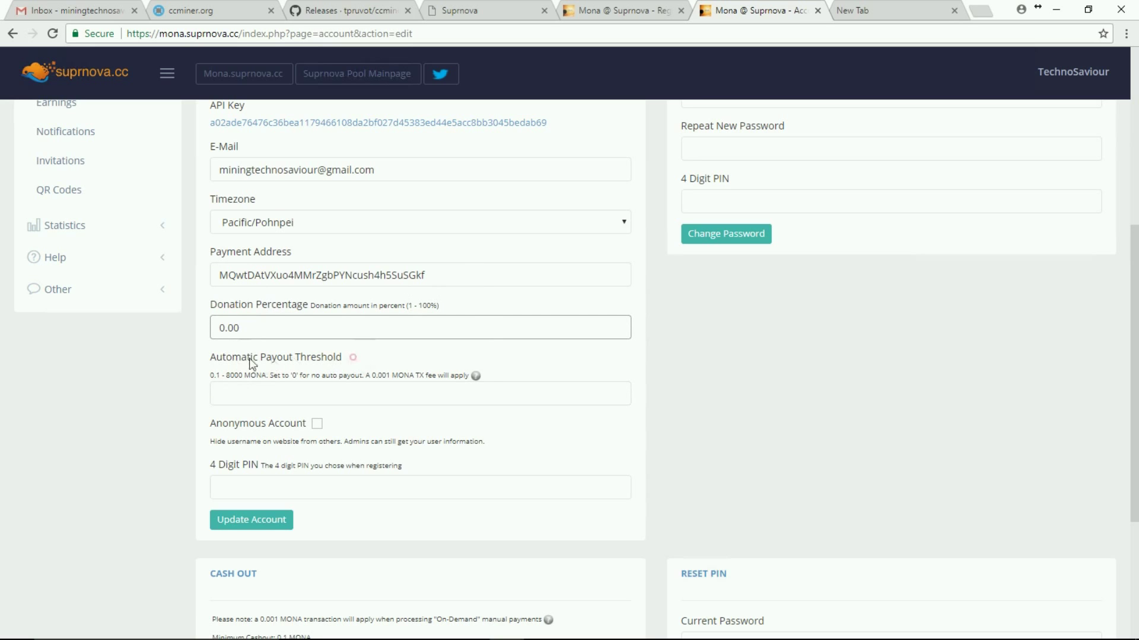
{"action": "left_click_drag", "start_coordinate": [222, 358], "coordinate": [350, 358]}
Set the Automatic Payout Threshold to 3 and check the payment address.
{"action": "left_click", "coordinate": [364, 354]}
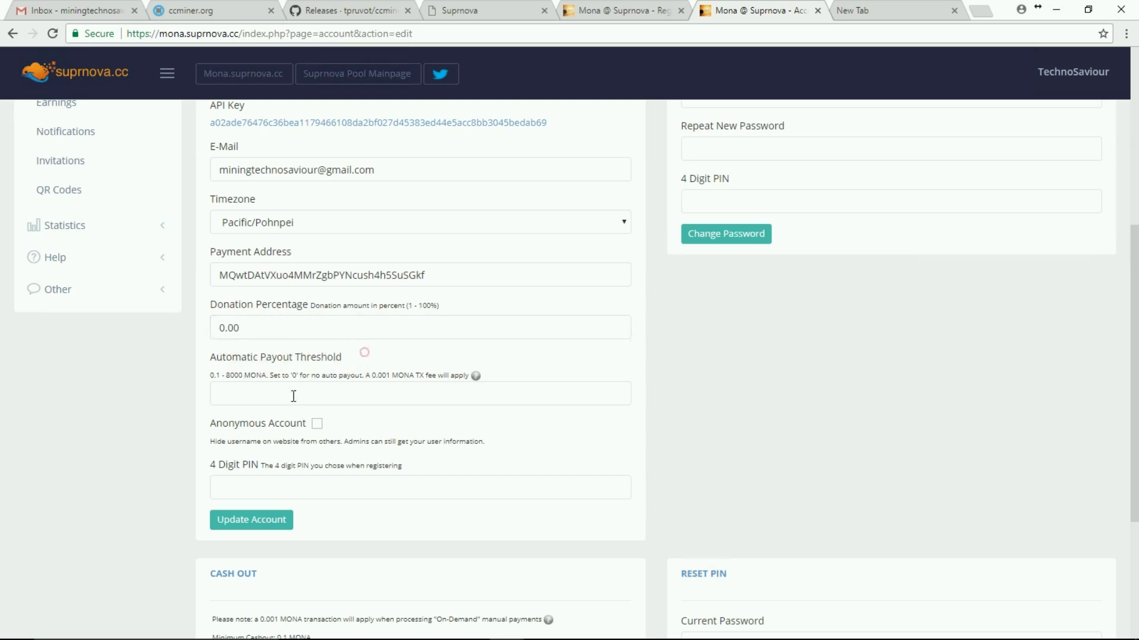
{"action": "left_click", "coordinate": [295, 396]}
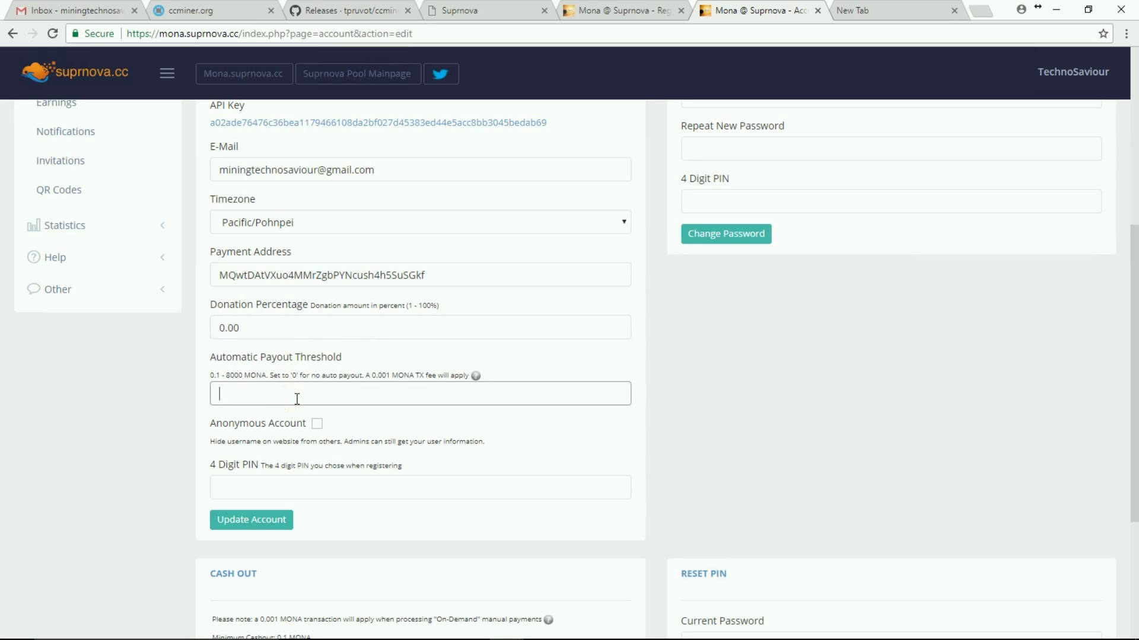
{"action": "double_click", "coordinate": [265, 394]}
{"action": "left_click", "coordinate": [239, 392]}
{"action": "double_click", "coordinate": [234, 395]}
{"action": "left_click", "coordinate": [233, 396]}
{"action": "double_click", "coordinate": [433, 273]}
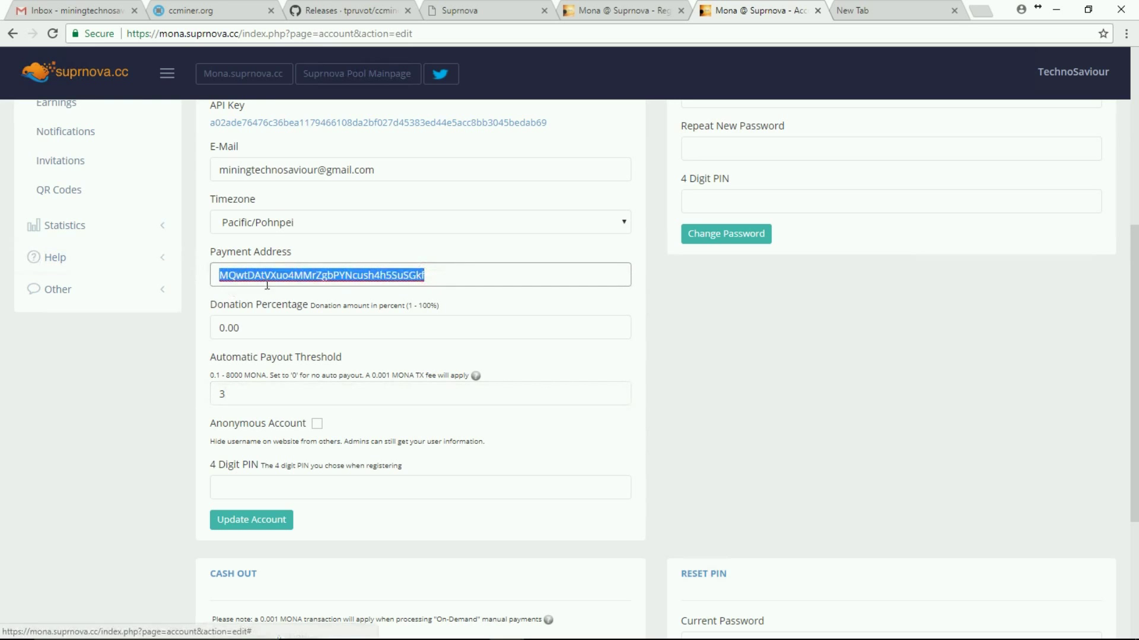
{"action": "left_click", "coordinate": [473, 271]}
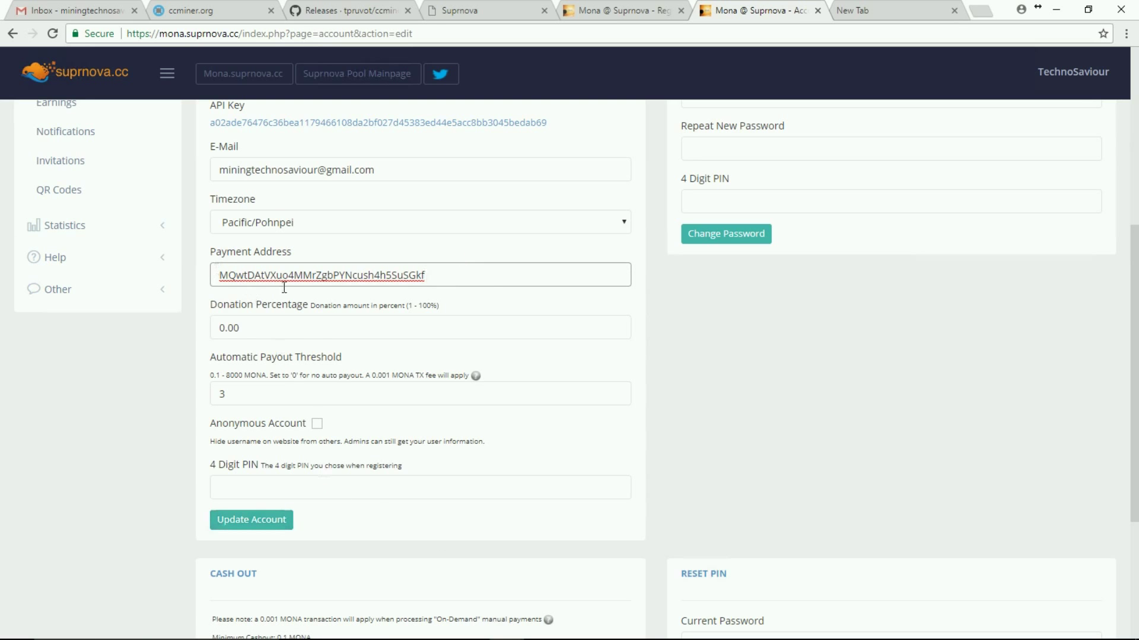
Enter the 4-digit PIN and save the updated account details.
{"action": "left_click", "coordinate": [268, 484]}
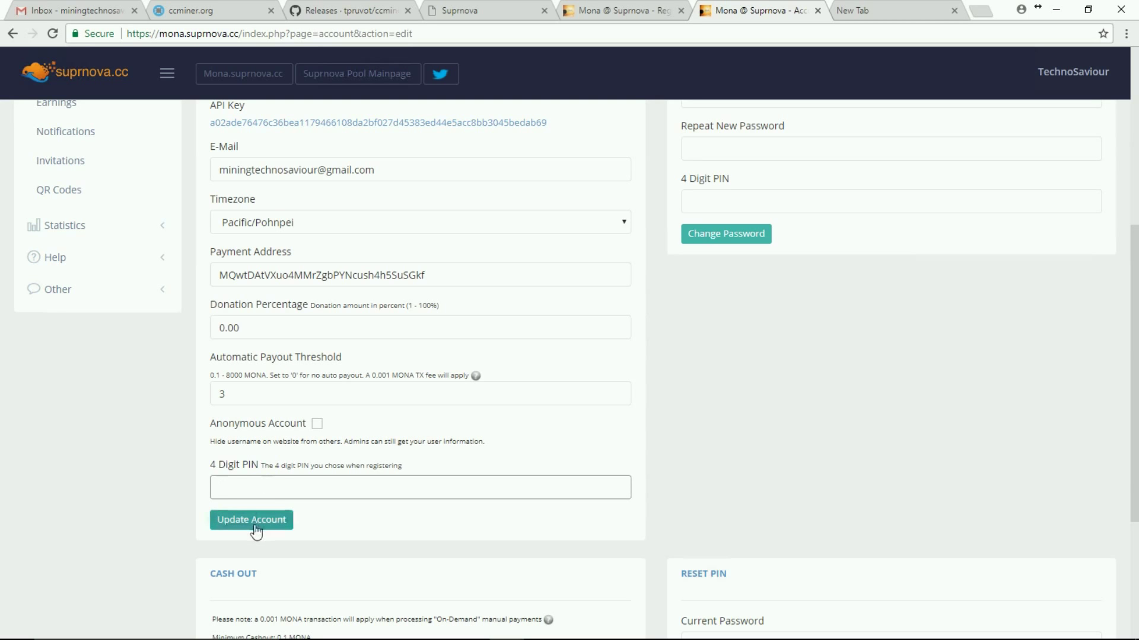
{"action": "left_click", "coordinate": [282, 490]}
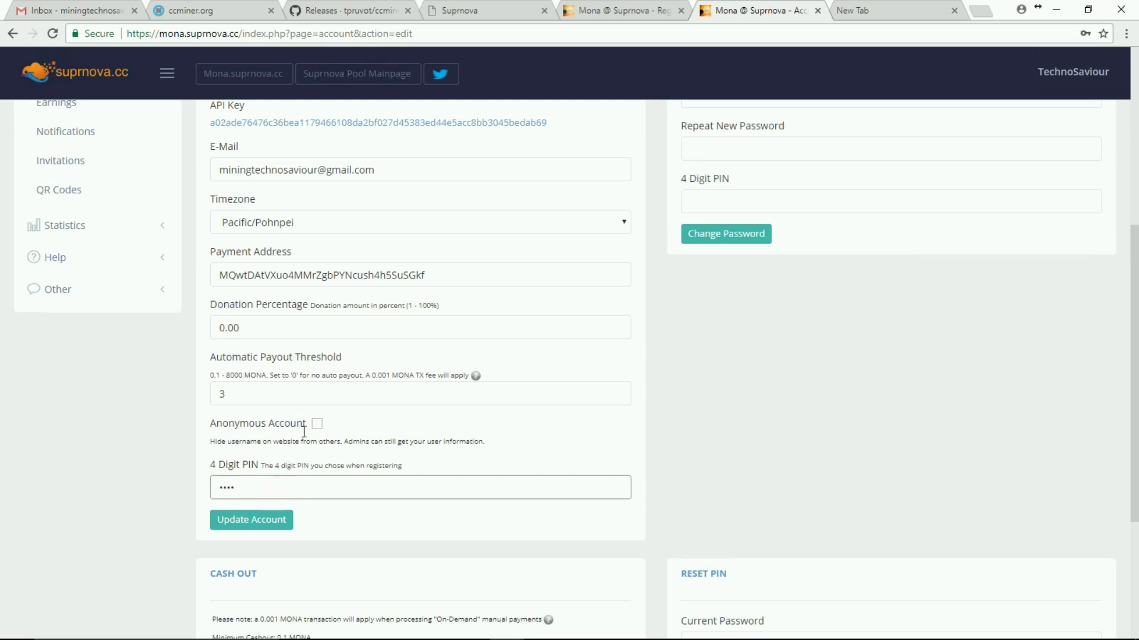
{"action": "left_click", "coordinate": [261, 528]}
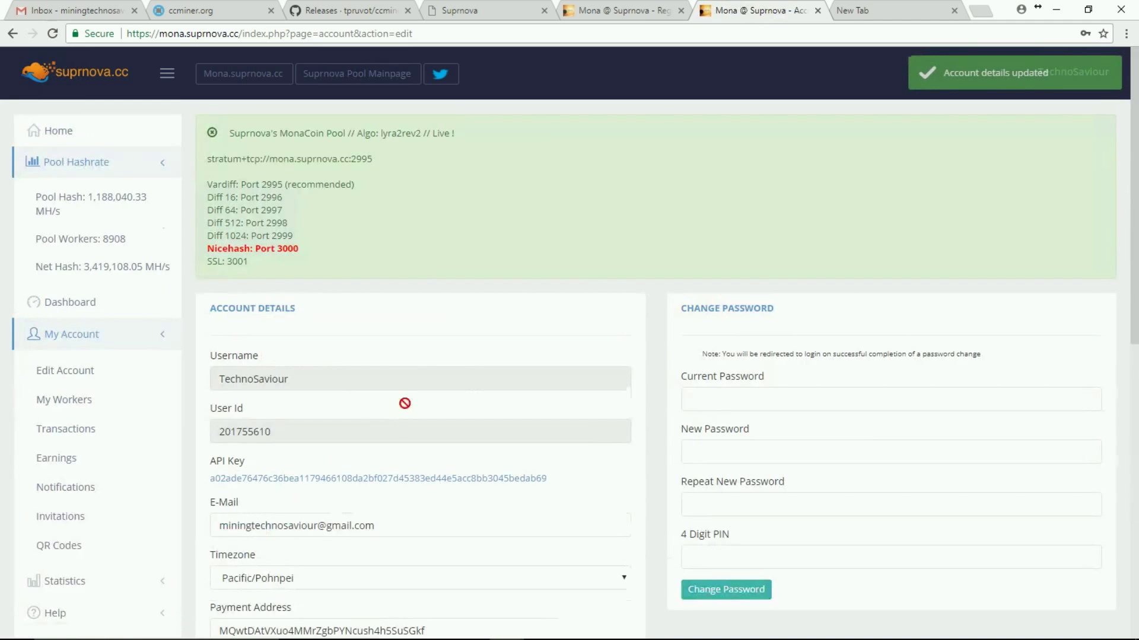
Review the saved account settings, including the payout threshold of 3.
{"action": "scroll", "coordinate": [406, 409], "scroll_direction": "down", "scroll_amount": 8}
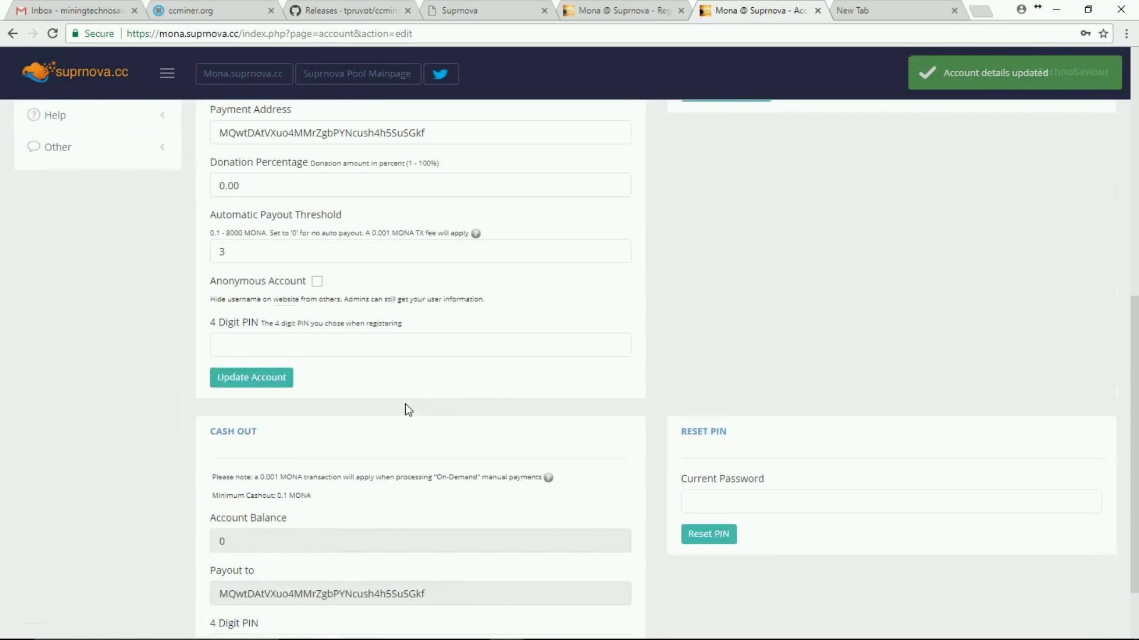
{"action": "scroll", "coordinate": [407, 409], "scroll_direction": "down", "scroll_amount": 2}
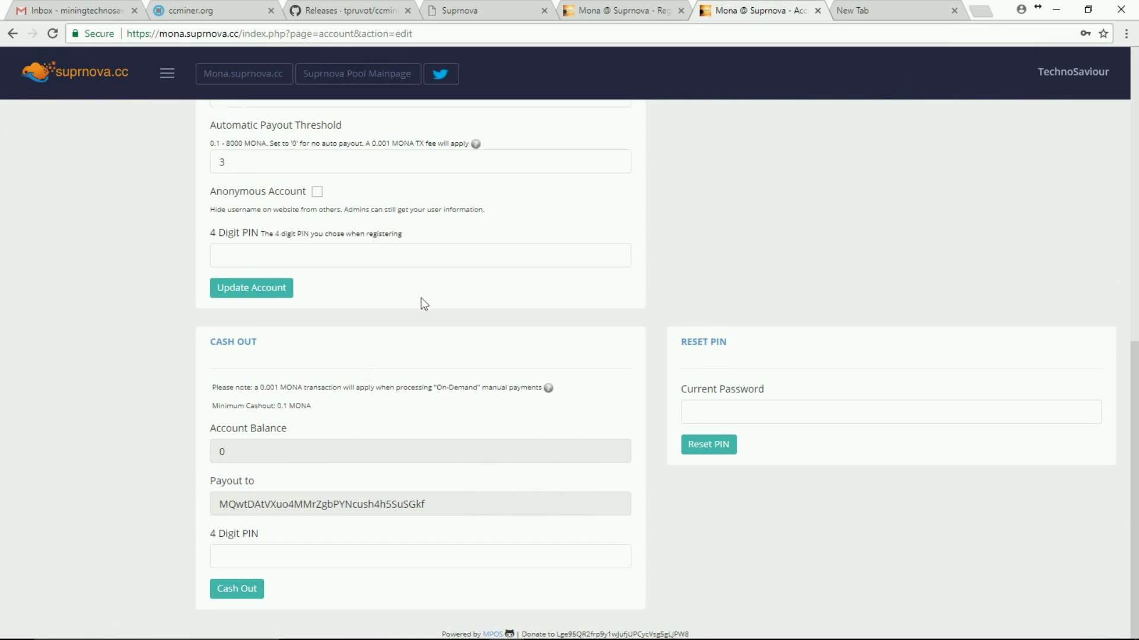
{"action": "left_click_drag", "start_coordinate": [210, 125], "coordinate": [289, 126]}
{"action": "left_click", "coordinate": [442, 331]}
{"action": "left_click", "coordinate": [250, 555]}
{"action": "left_click", "coordinate": [172, 166]}
{"action": "left_click_drag", "start_coordinate": [235, 162], "coordinate": [205, 166]}
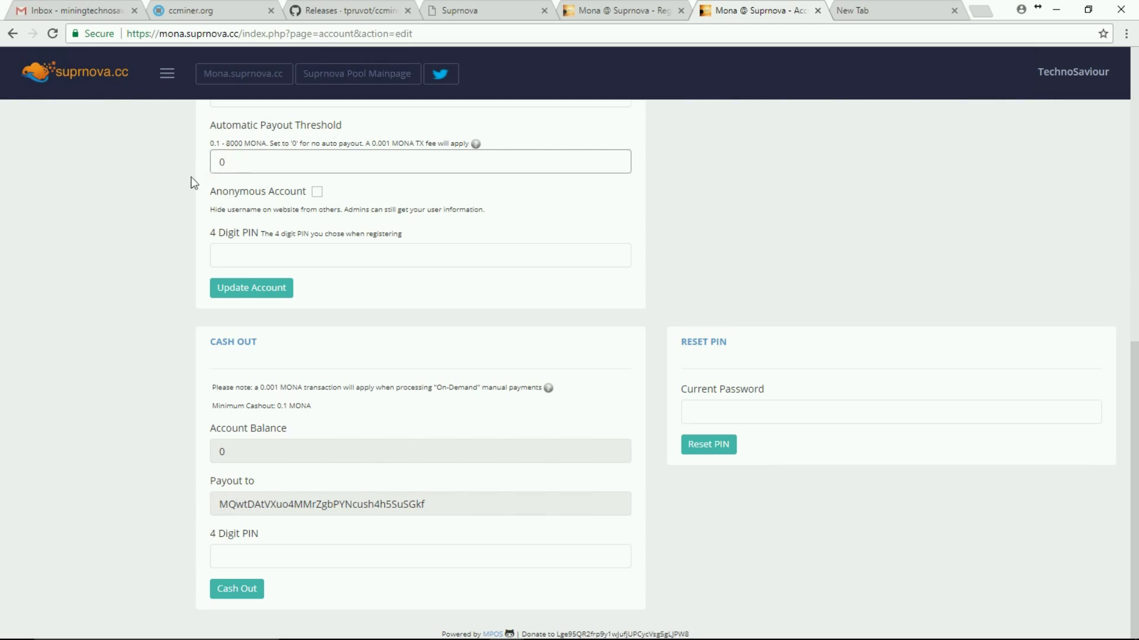
{"action": "left_click", "coordinate": [380, 290]}
{"action": "scroll", "coordinate": [408, 316], "scroll_direction": "up", "scroll_amount": 10}
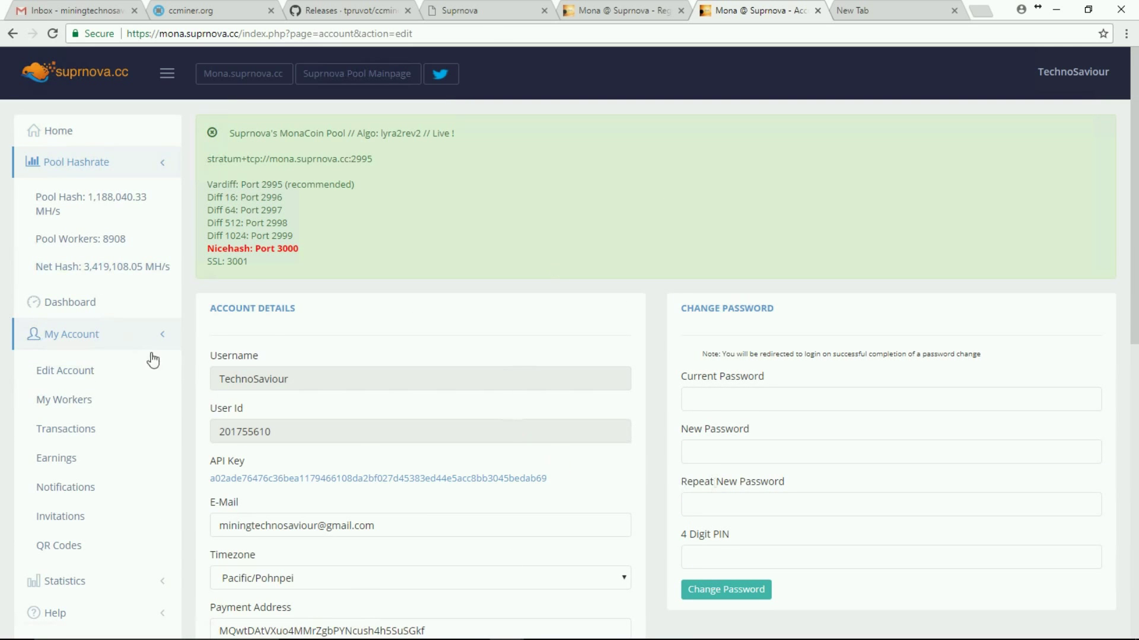
Go to the My Workers page from the My Account sidebar.
{"action": "left_click", "coordinate": [74, 396]}
{"action": "left_click", "coordinate": [94, 374]}
{"action": "left_click", "coordinate": [75, 402]}
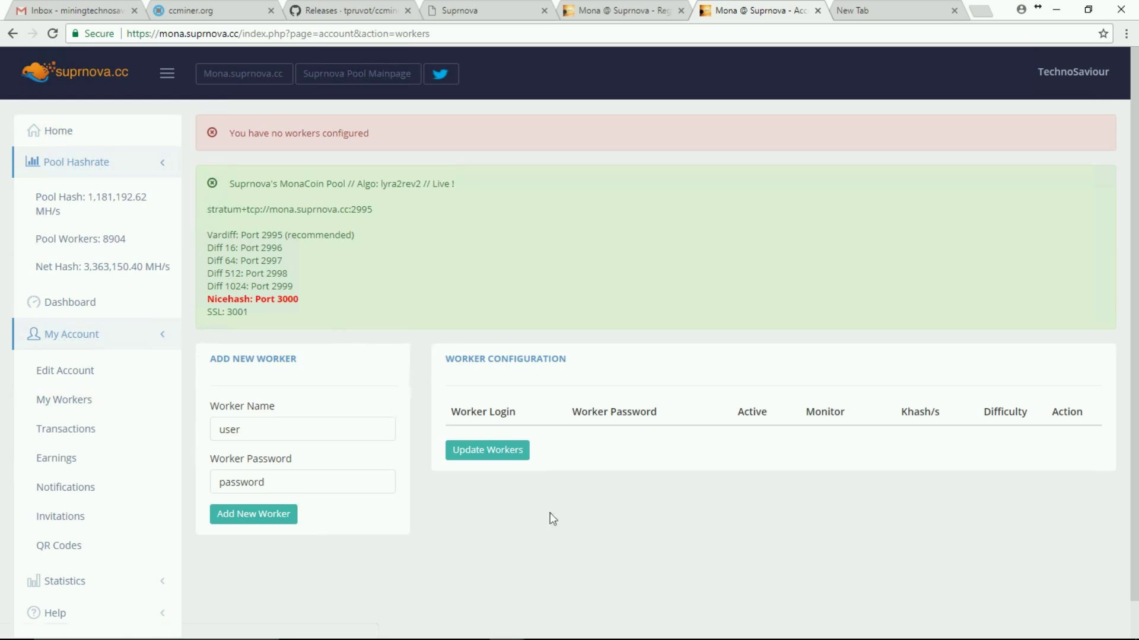
Replace the default worker name with the suggested username-based name.
{"action": "left_click", "coordinate": [401, 362]}
{"action": "double_click", "coordinate": [249, 429]}
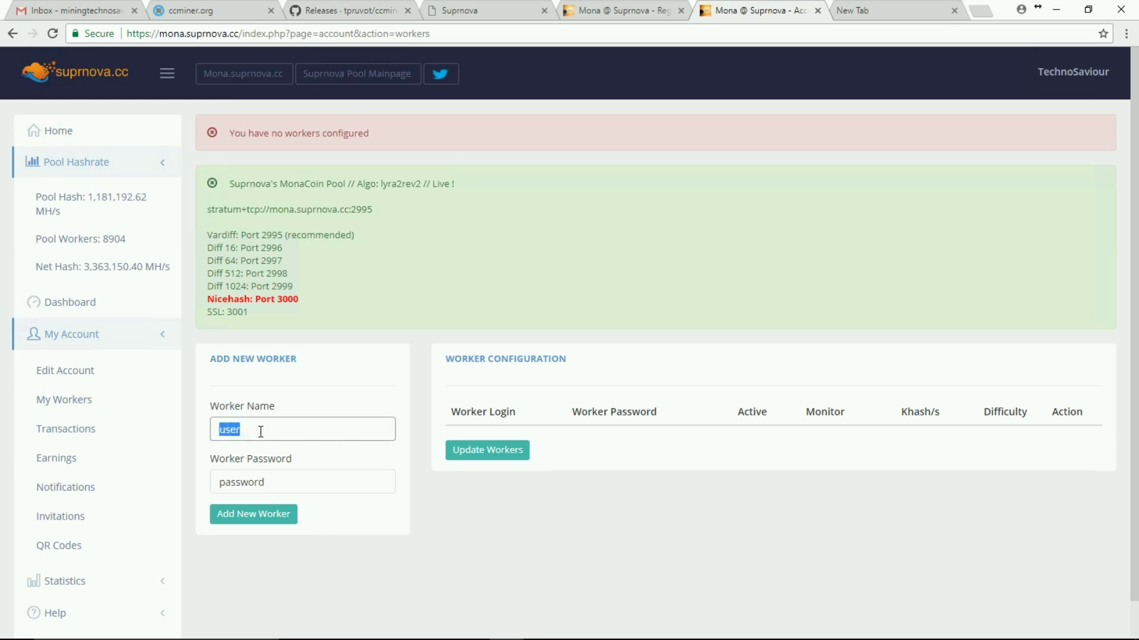
{"action": "type", "text": "TechnoSavio"}
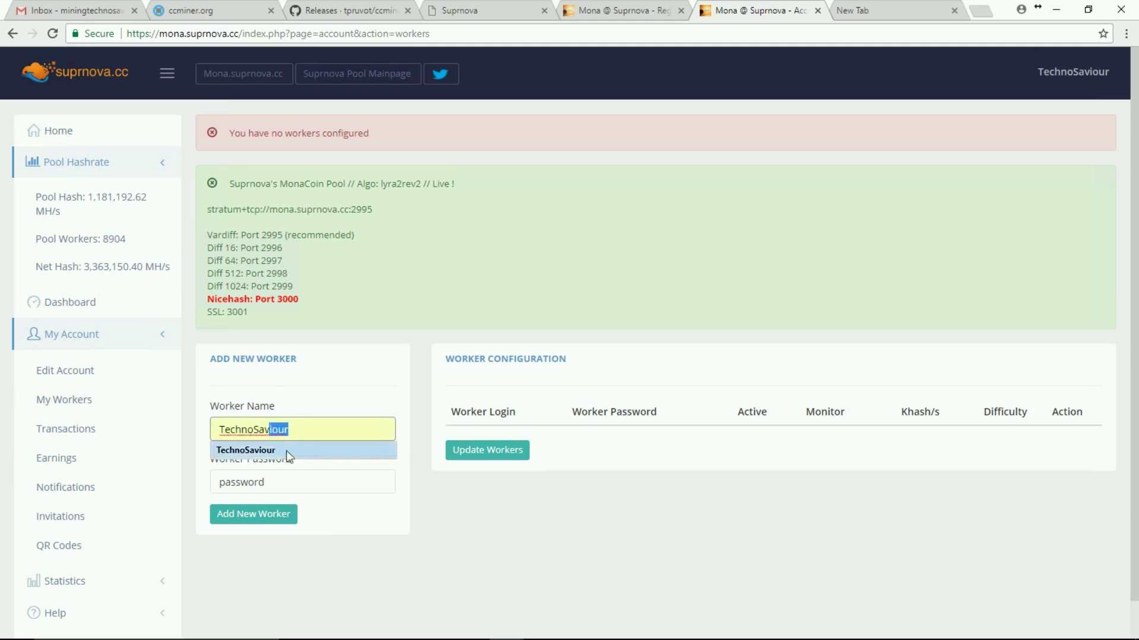
{"action": "left_click", "coordinate": [287, 450]}
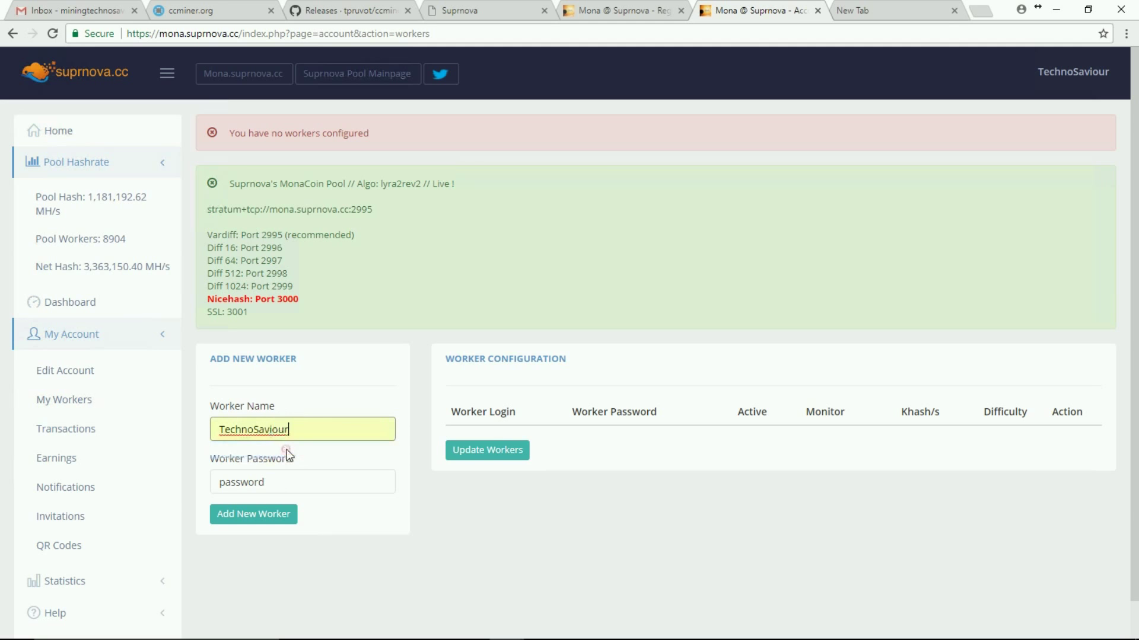
{"action": "left_click", "coordinate": [279, 482]}
Give the worker its own password, add it, and enable its Monitor setting.
{"action": "key", "text": "ctrl+a"}
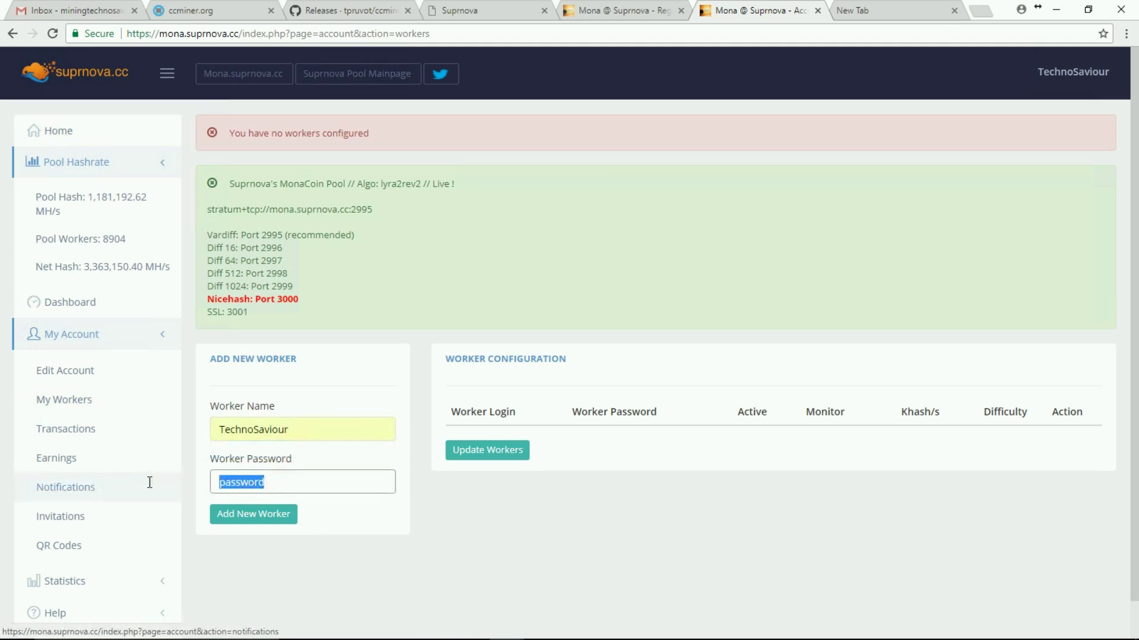
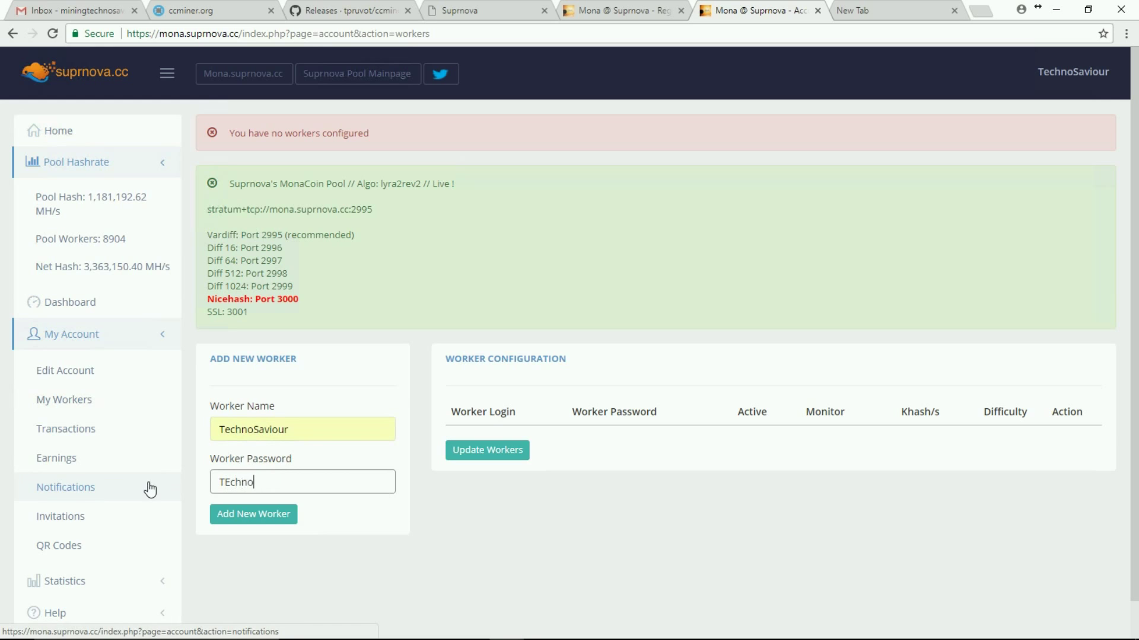
{"action": "left_click", "coordinate": [268, 520]}
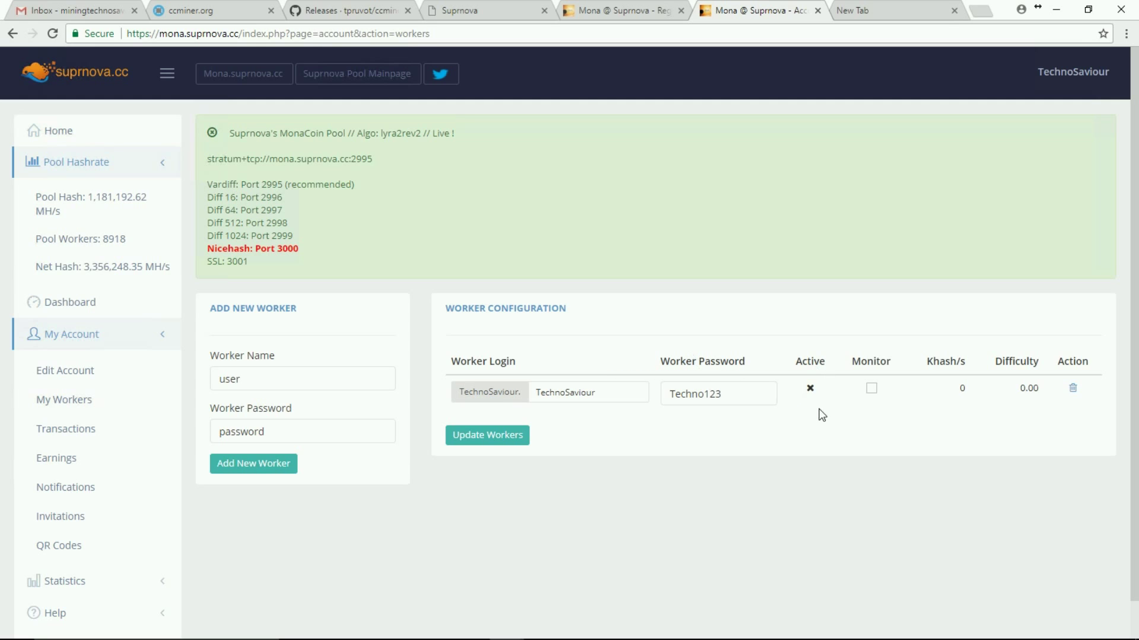
{"action": "left_click", "coordinate": [871, 388]}
{"action": "left_click", "coordinate": [490, 439]}
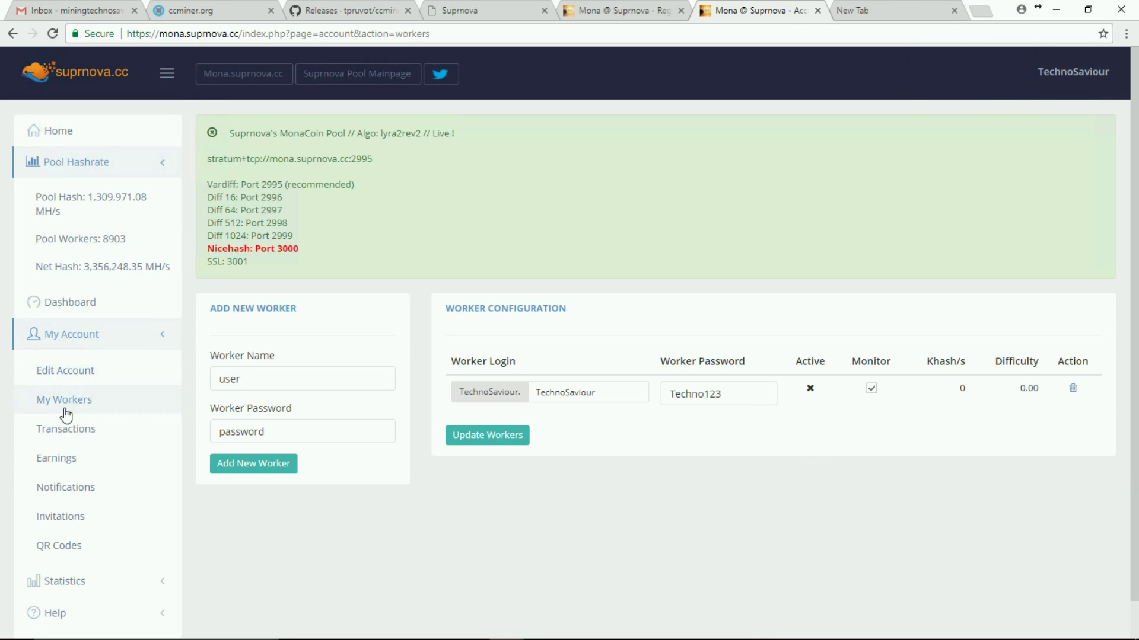
Open the account's Transactions history and scroll through it.
{"action": "left_click", "coordinate": [66, 429]}
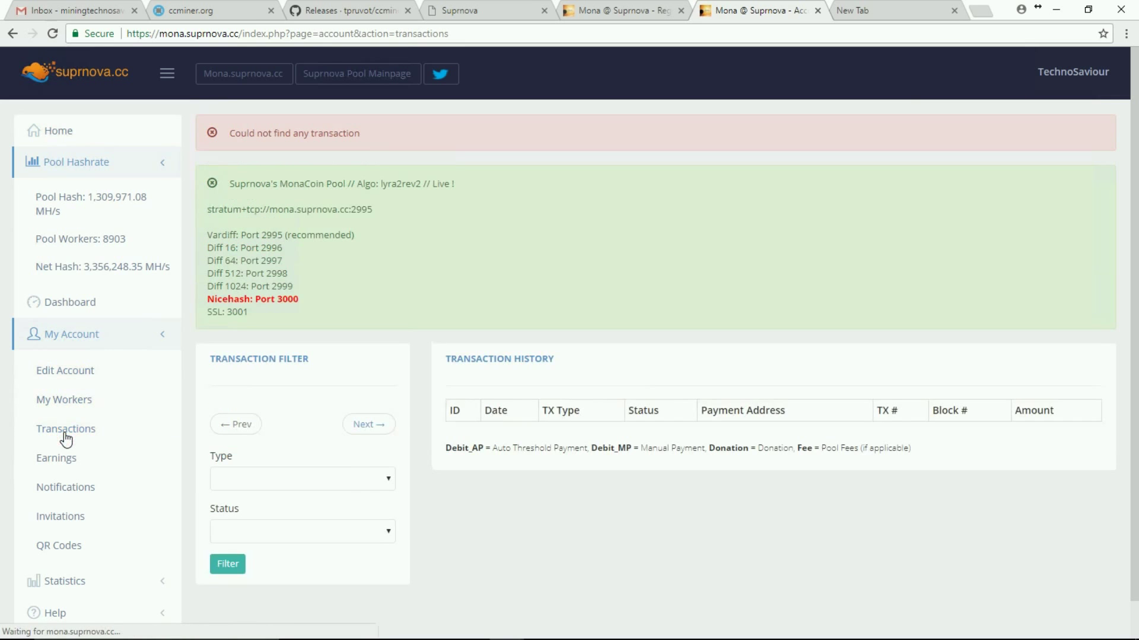
{"action": "scroll", "coordinate": [714, 461], "scroll_direction": "down", "scroll_amount": 1}
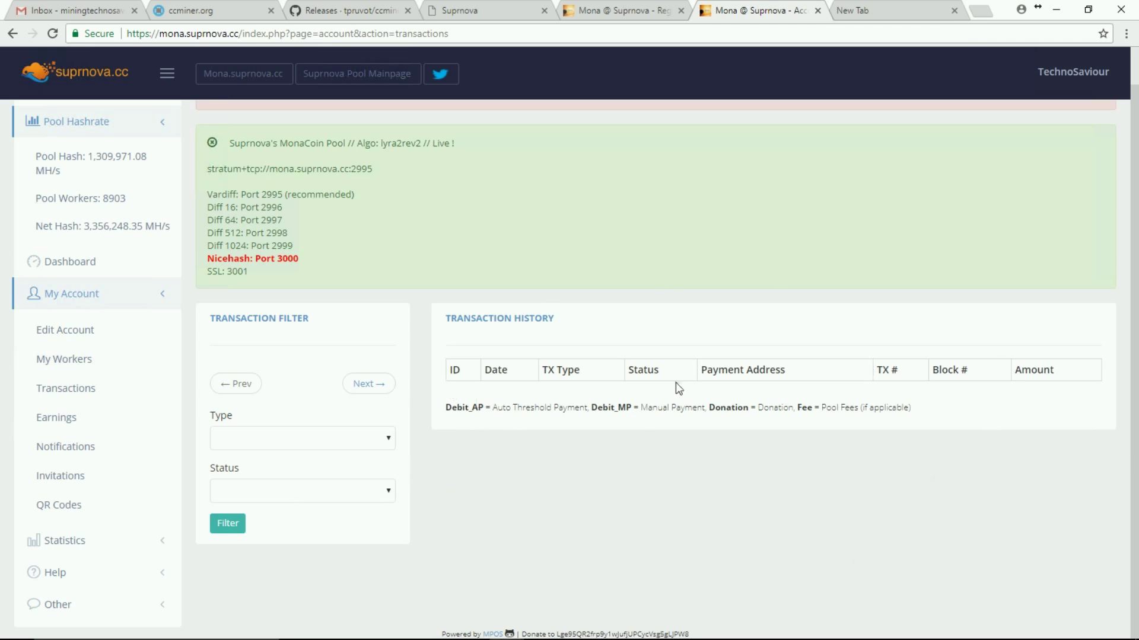
{"action": "scroll", "coordinate": [795, 387], "scroll_direction": "up", "scroll_amount": 1}
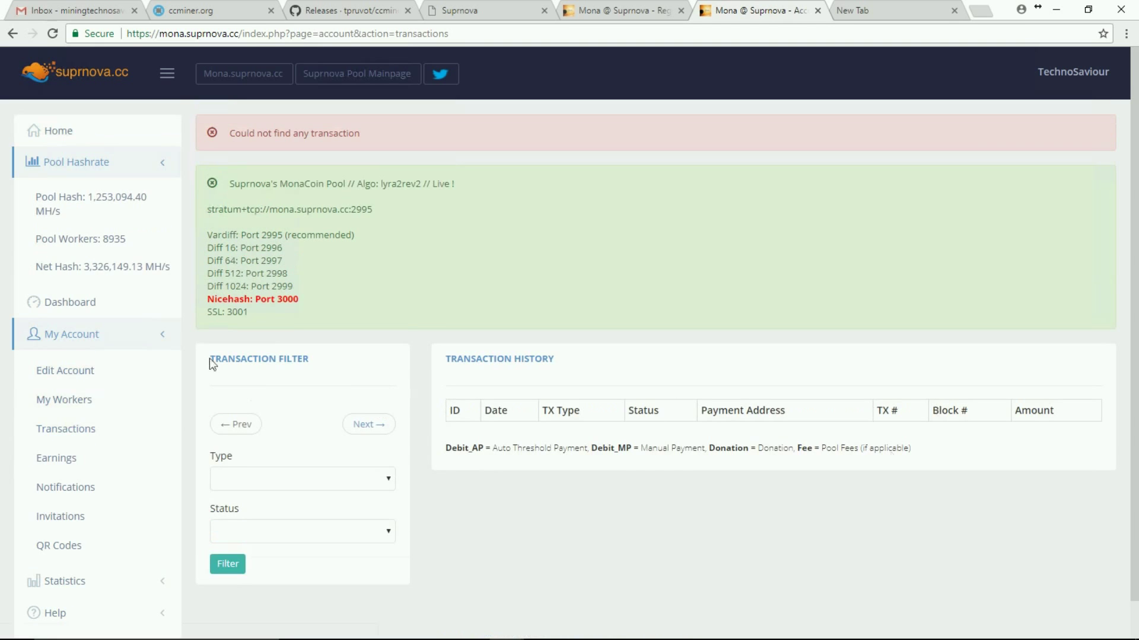
View the Earnings report showing zero credit for Last Hour, Day and Week.
{"action": "left_click", "coordinate": [56, 467]}
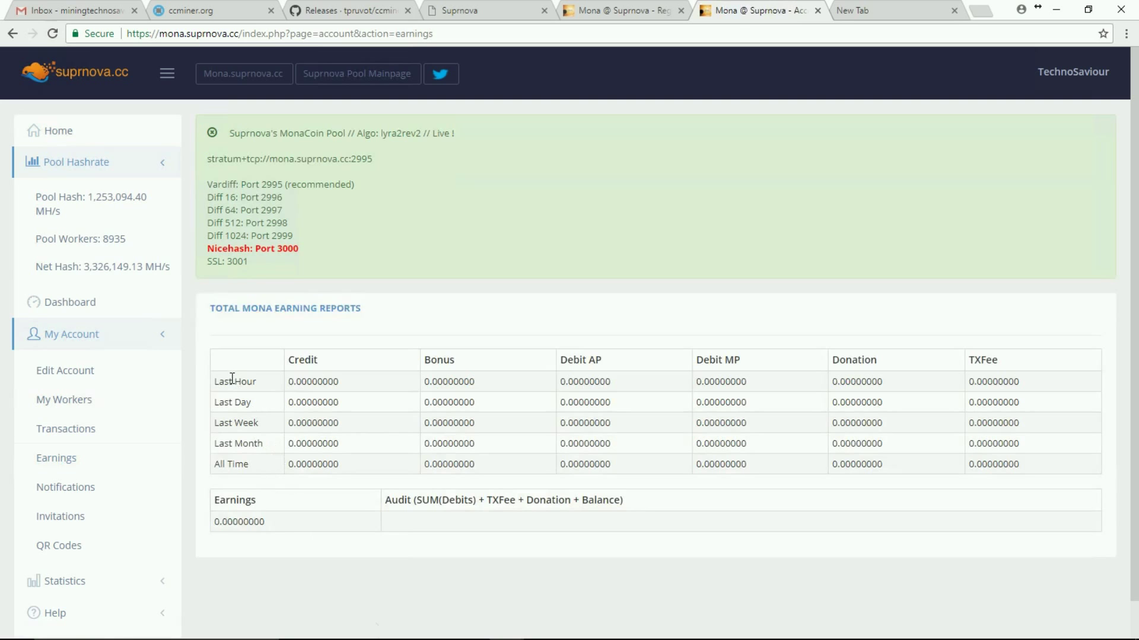
{"action": "triple_click", "coordinate": [249, 382]}
{"action": "triple_click", "coordinate": [227, 402]}
{"action": "triple_click", "coordinate": [215, 426]}
{"action": "left_click", "coordinate": [255, 445]}
Enable Idle Worker, New Blocks, Payout and Successful Login notifications and save them.
{"action": "left_click", "coordinate": [71, 494]}
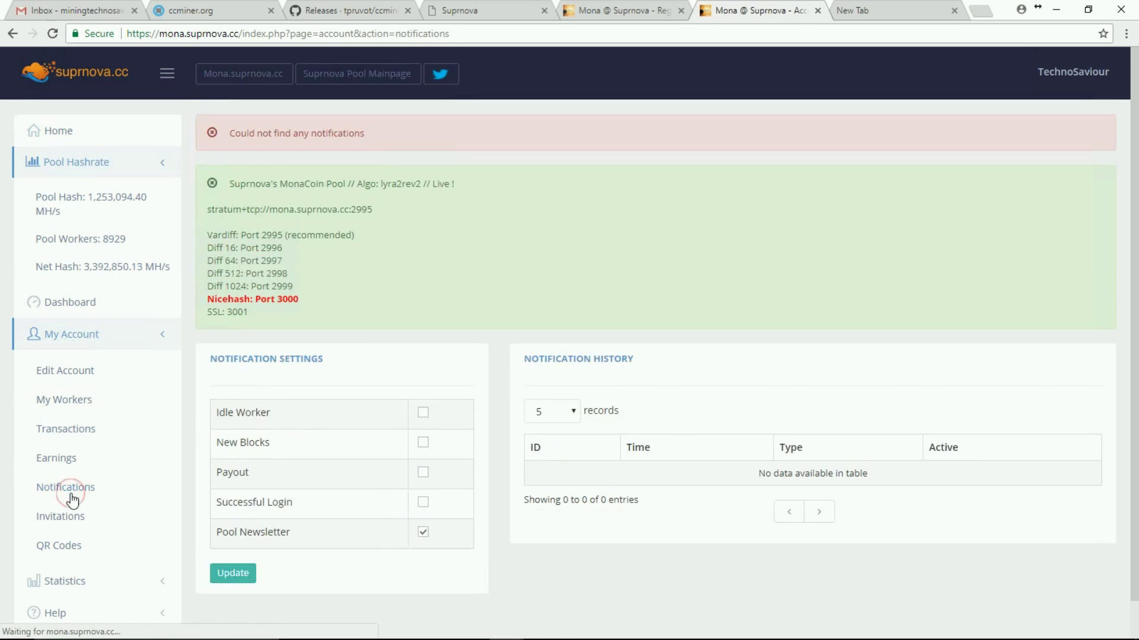
{"action": "scroll", "coordinate": [394, 360], "scroll_direction": "down", "scroll_amount": 1}
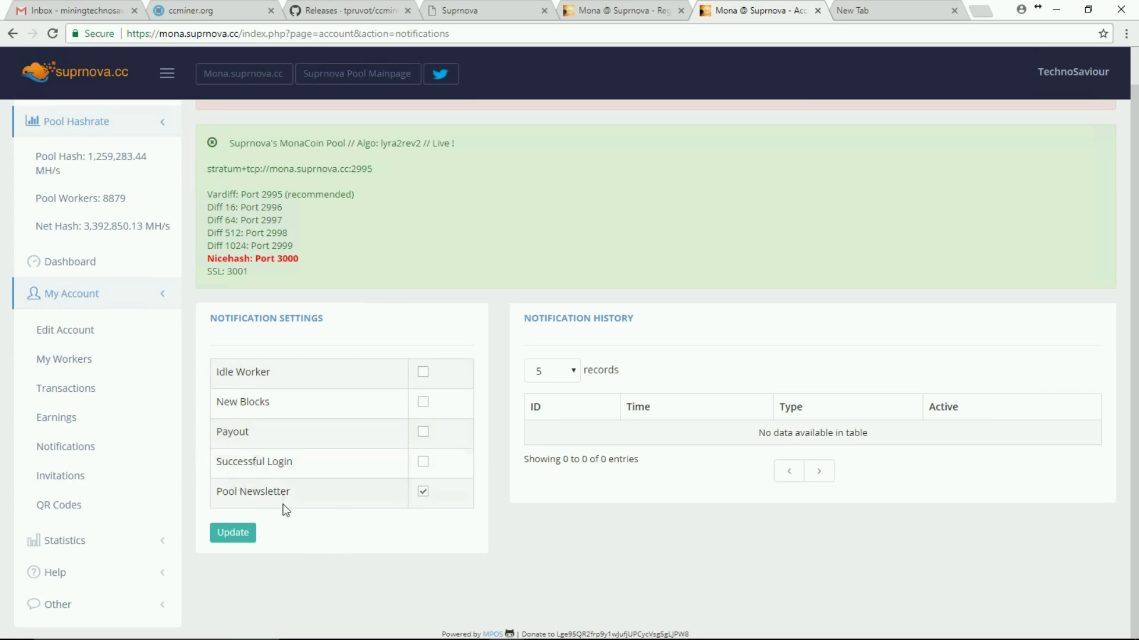
{"action": "left_click", "coordinate": [425, 374]}
{"action": "left_click", "coordinate": [424, 403]}
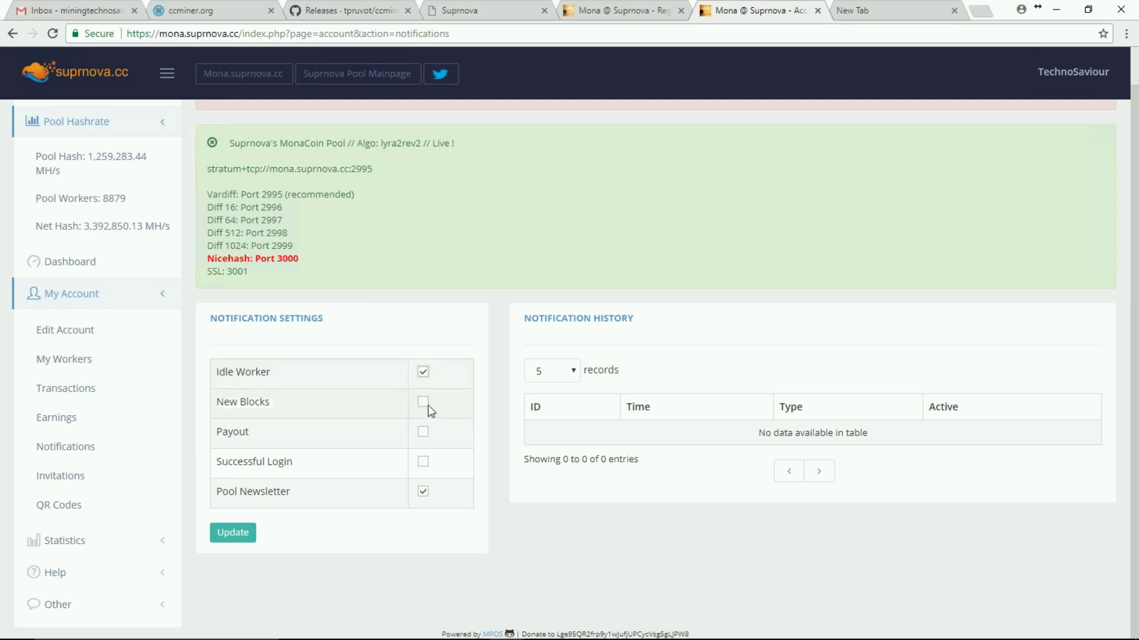
{"action": "left_click", "coordinate": [235, 533]}
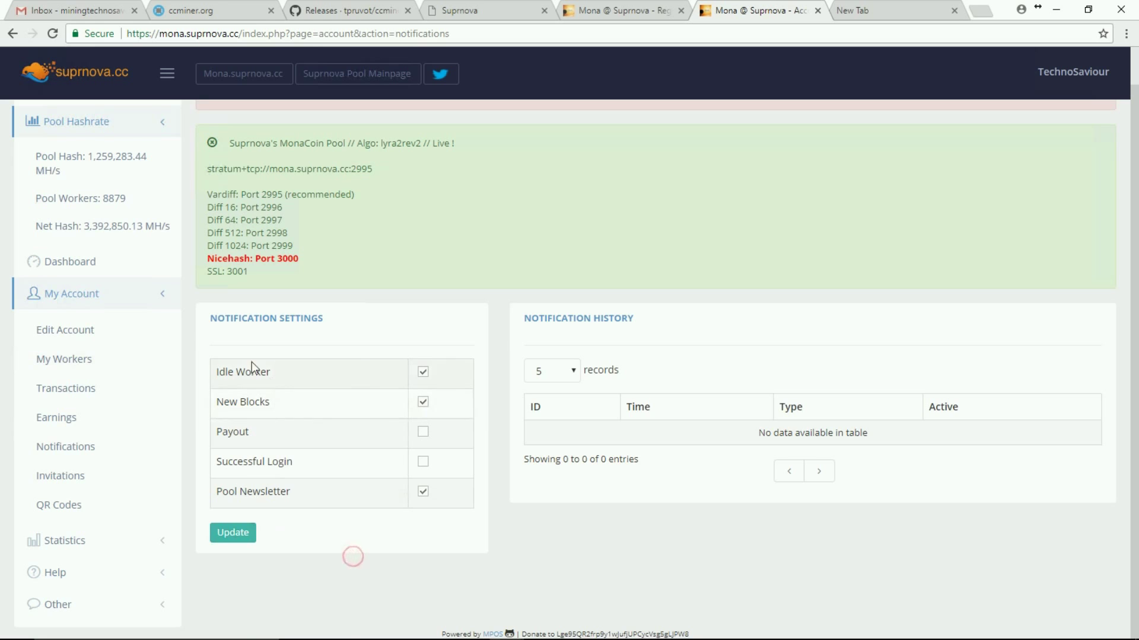
{"action": "left_click", "coordinate": [253, 529]}
{"action": "left_click", "coordinate": [531, 586]}
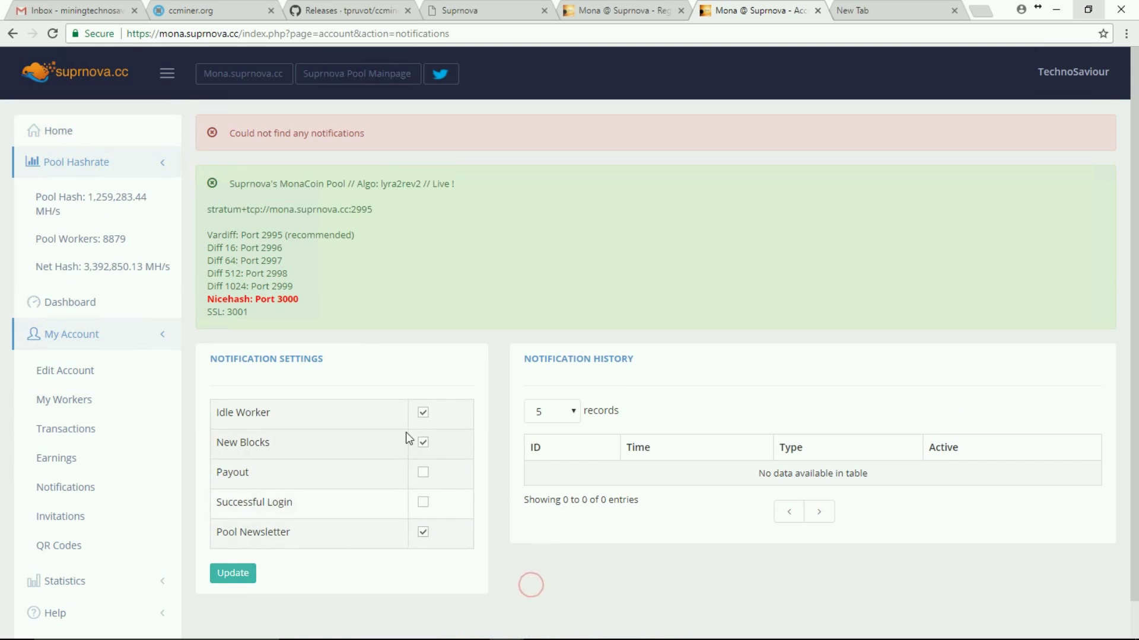
{"action": "left_click", "coordinate": [422, 472]}
{"action": "left_click", "coordinate": [424, 503]}
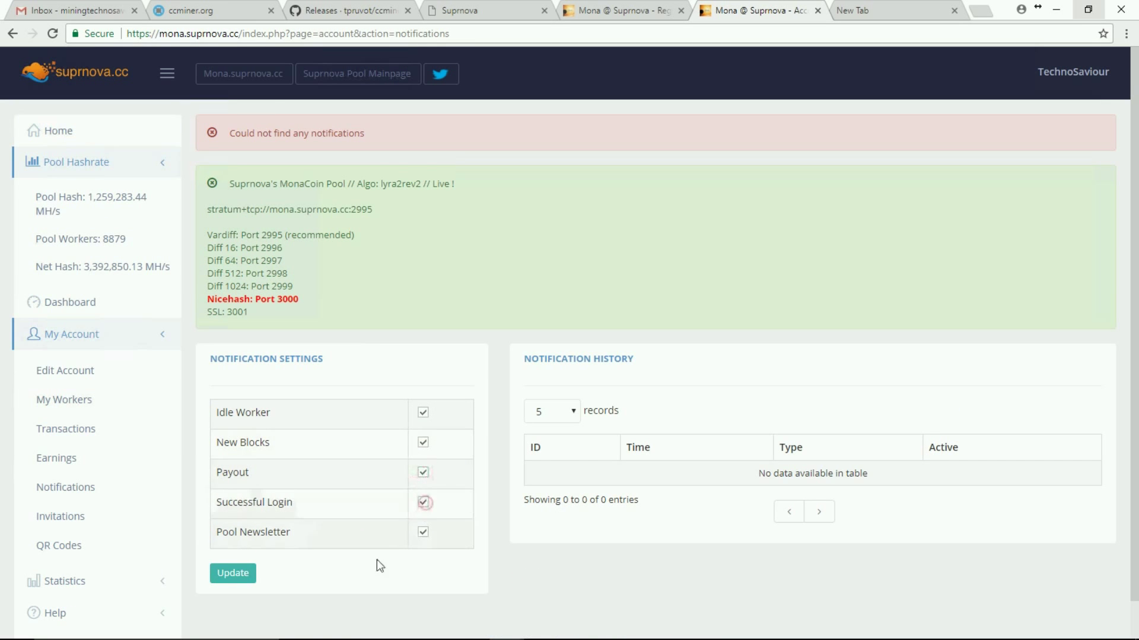
{"action": "left_click", "coordinate": [226, 573]}
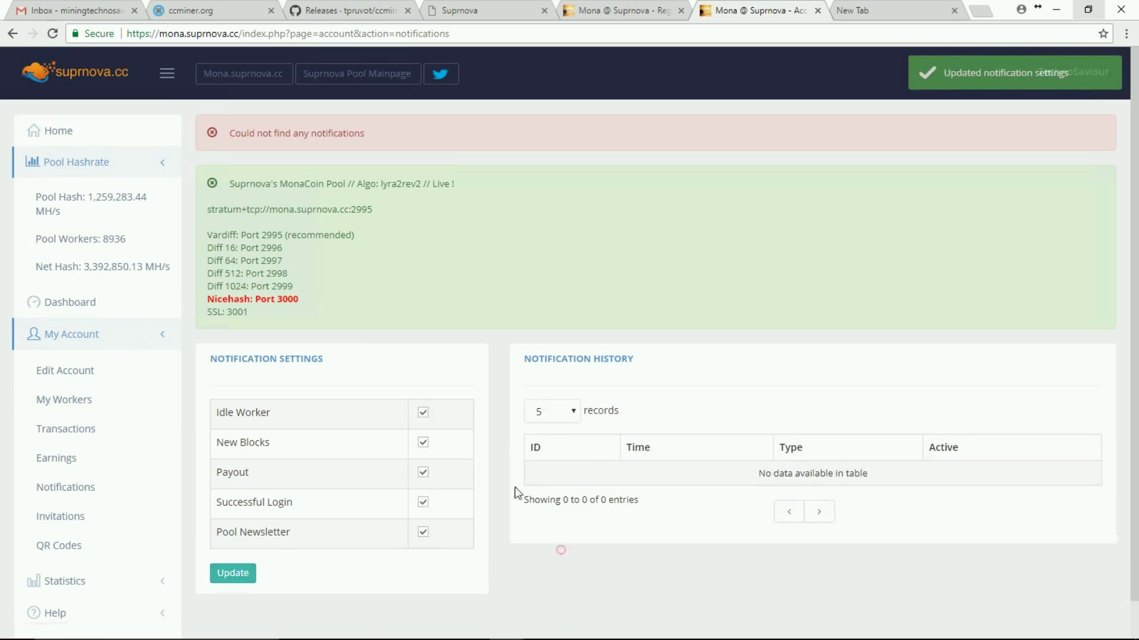
{"action": "scroll", "coordinate": [514, 496], "scroll_direction": "down", "scroll_amount": 1}
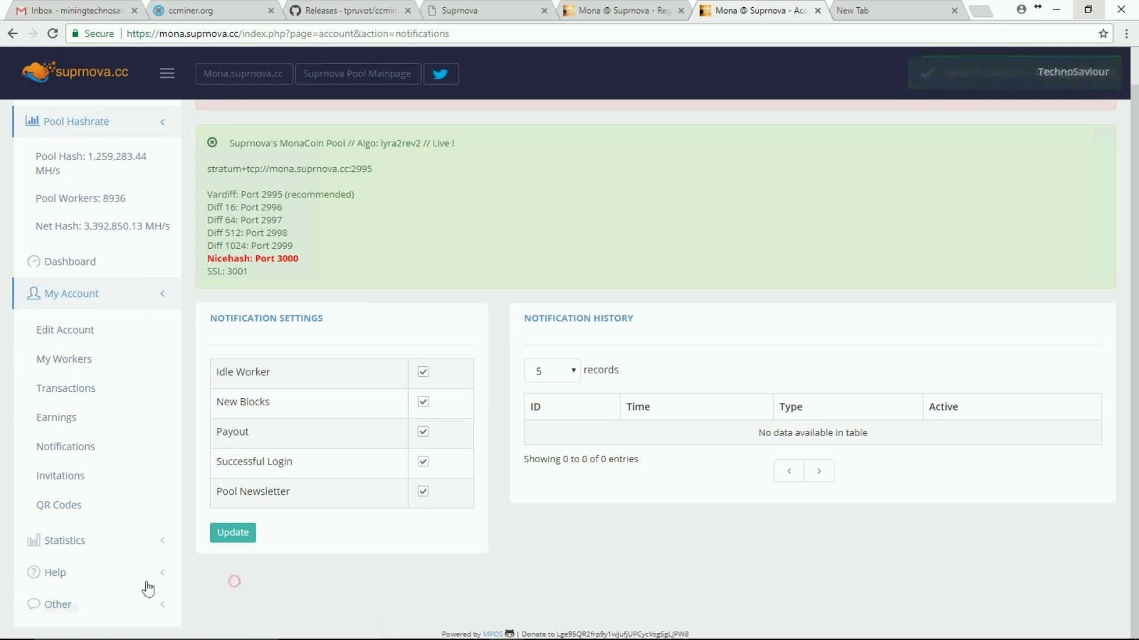
Open the Getting Started guide from the Help section and scroll to the miner commands.
{"action": "left_click", "coordinate": [60, 580]}
{"action": "scroll", "coordinate": [94, 576], "scroll_direction": "down", "scroll_amount": 1}
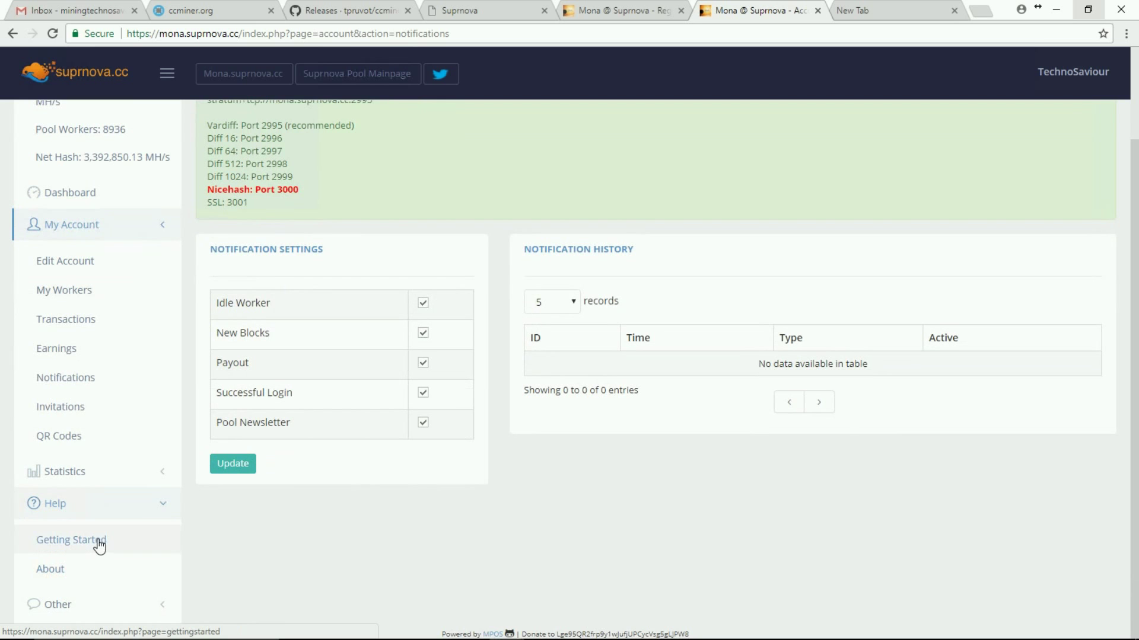
{"action": "left_click", "coordinate": [98, 542]}
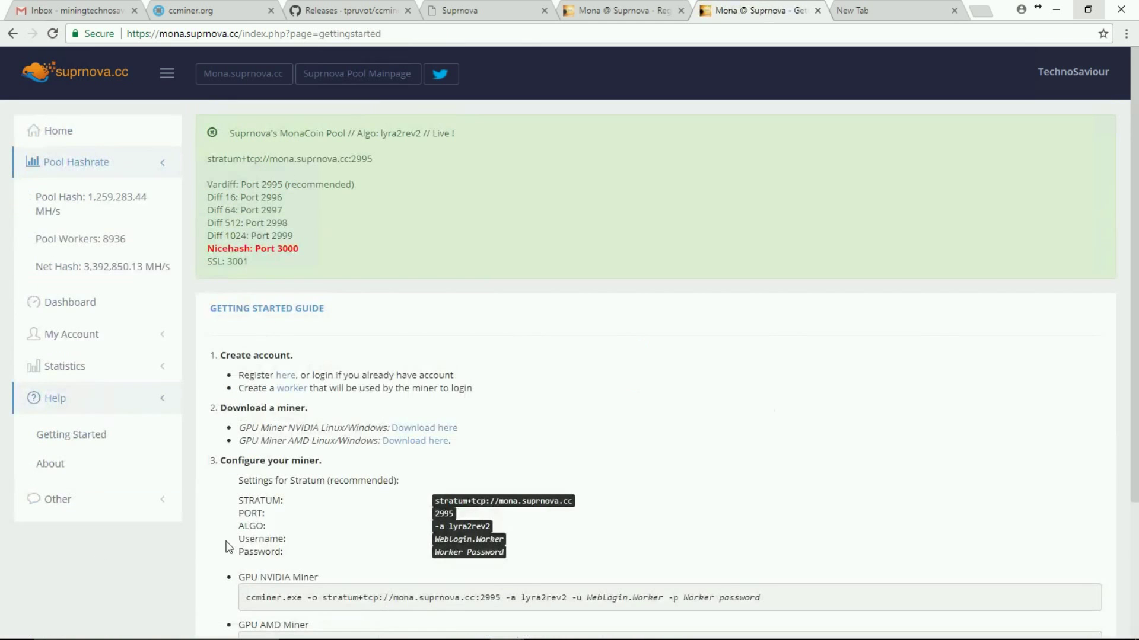
{"action": "scroll", "coordinate": [666, 412], "scroll_direction": "down", "scroll_amount": 2}
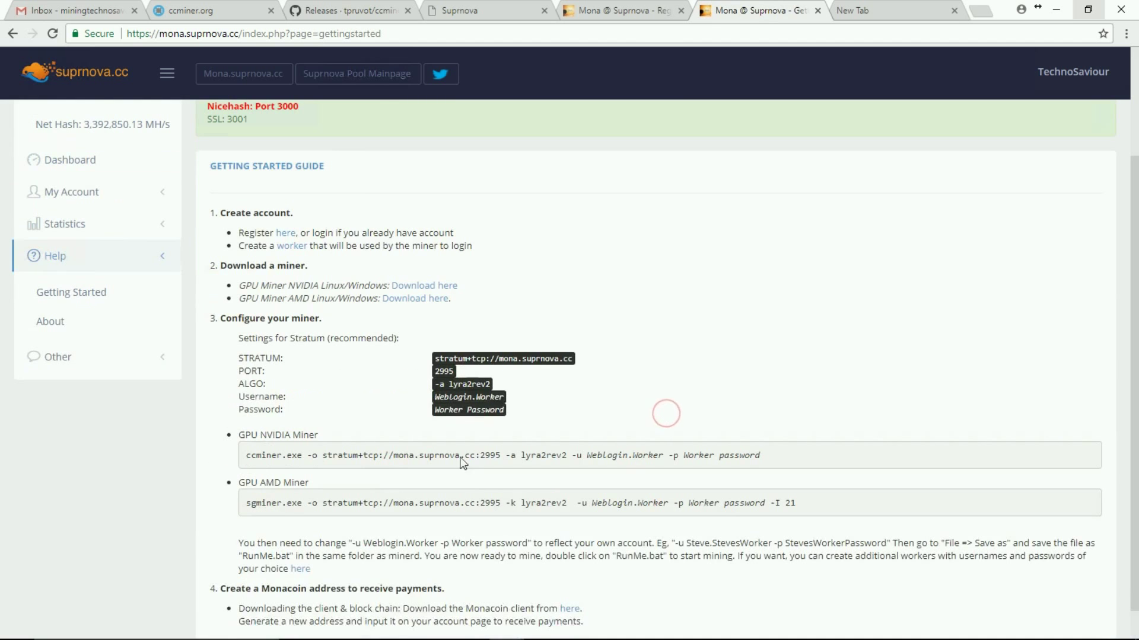
{"action": "scroll", "coordinate": [277, 412], "scroll_direction": "down", "scroll_amount": 1}
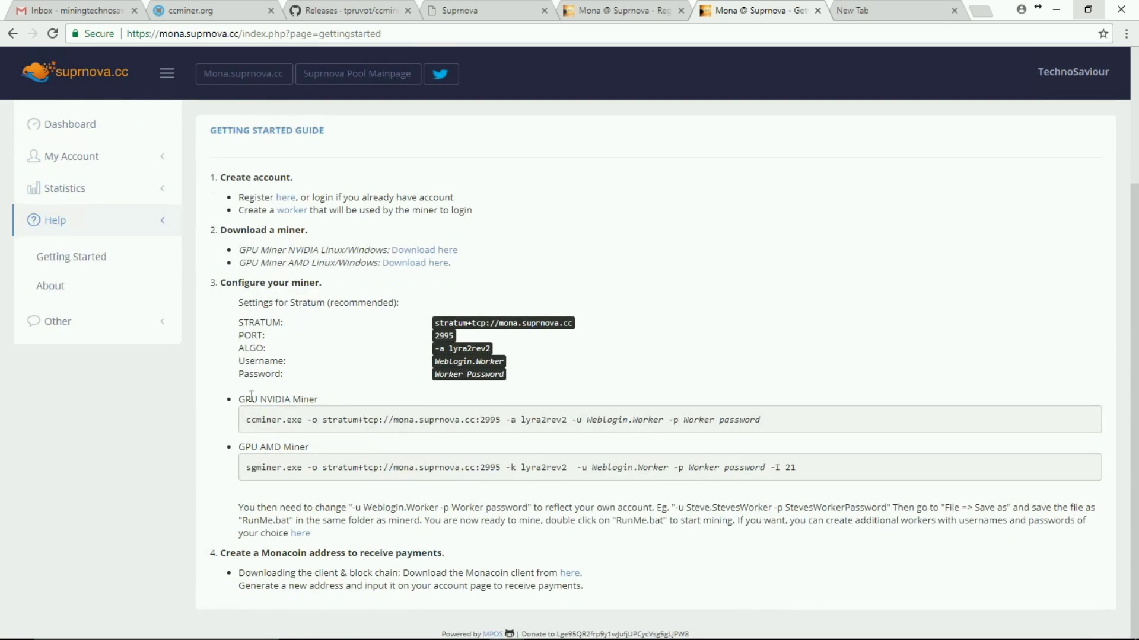
Select the entire GPU NVIDIA ccminer command line in the guide.
{"action": "left_click_drag", "start_coordinate": [266, 399], "coordinate": [291, 399]}
{"action": "left_click", "coordinate": [327, 446]}
{"action": "left_click_drag", "start_coordinate": [768, 422], "coordinate": [213, 433]}
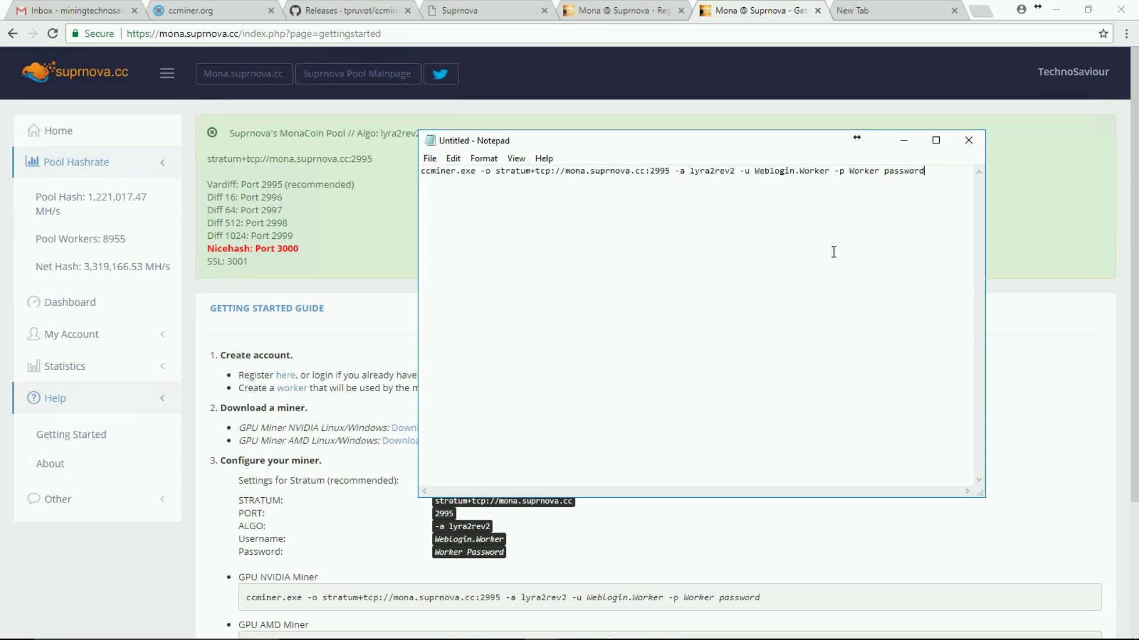
Maximize Notepad and set the selected ccminer command line's font size to 18.
{"action": "left_click", "coordinate": [936, 142]}
{"action": "left_click", "coordinate": [337, 173]}
{"action": "left_click_drag", "start_coordinate": [540, 47], "coordinate": [3, 39]}
{"action": "left_click", "coordinate": [62, 25]}
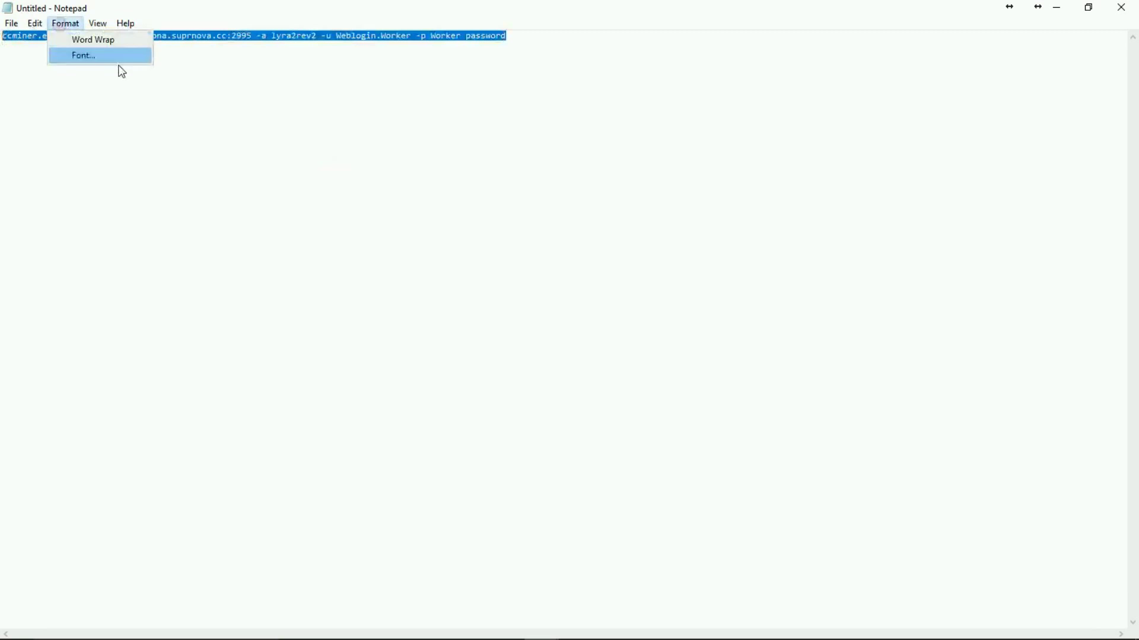
{"action": "left_click", "coordinate": [123, 54]}
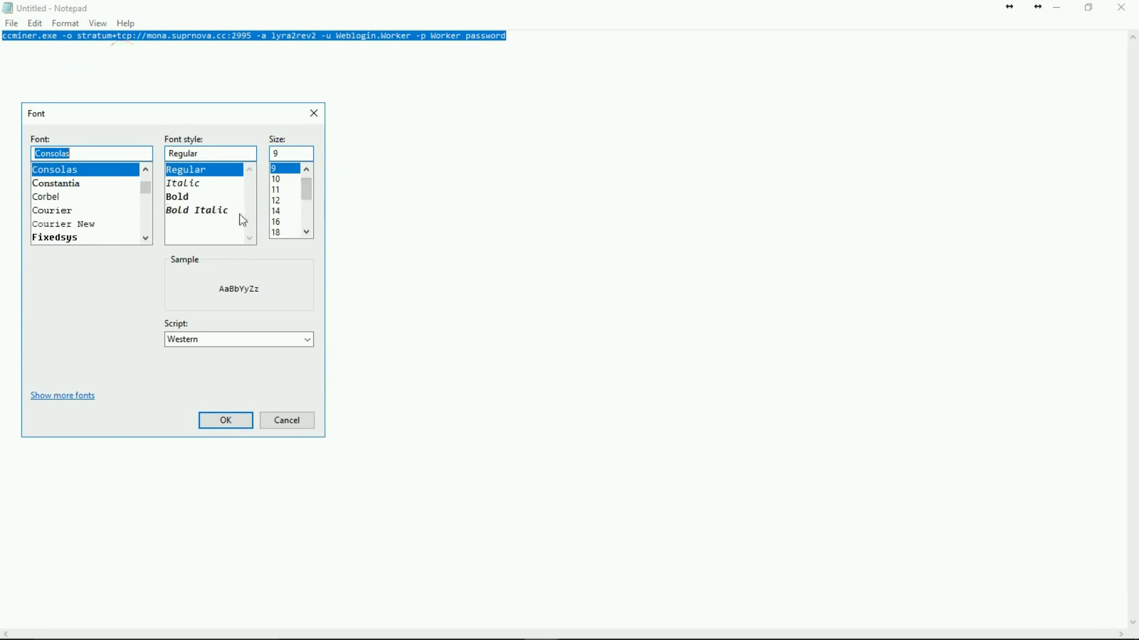
{"action": "left_click", "coordinate": [283, 233]}
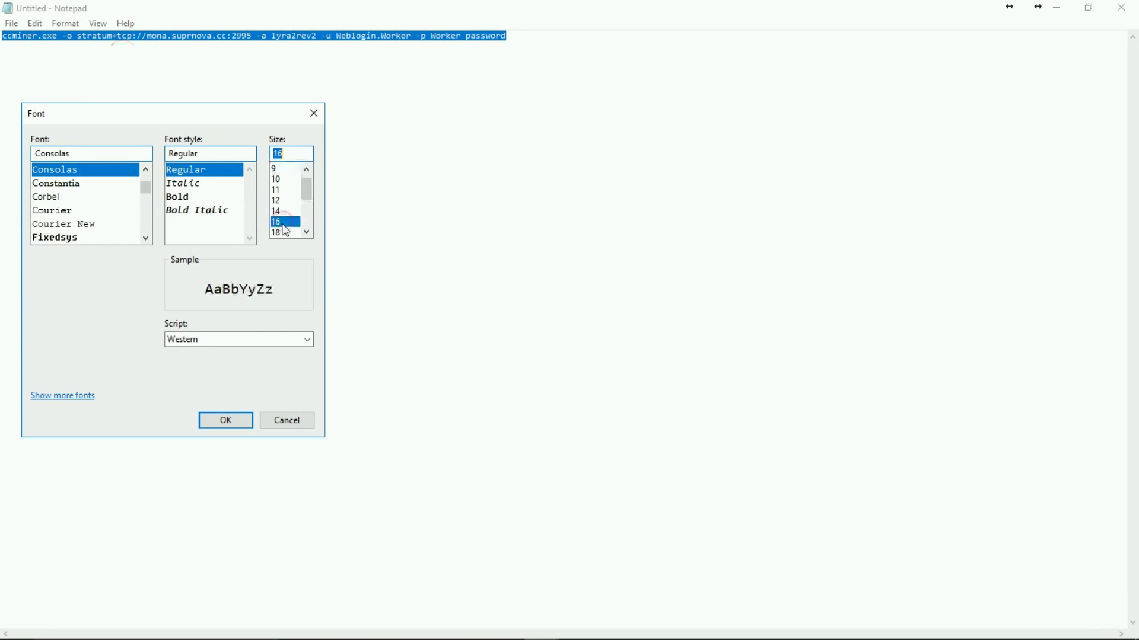
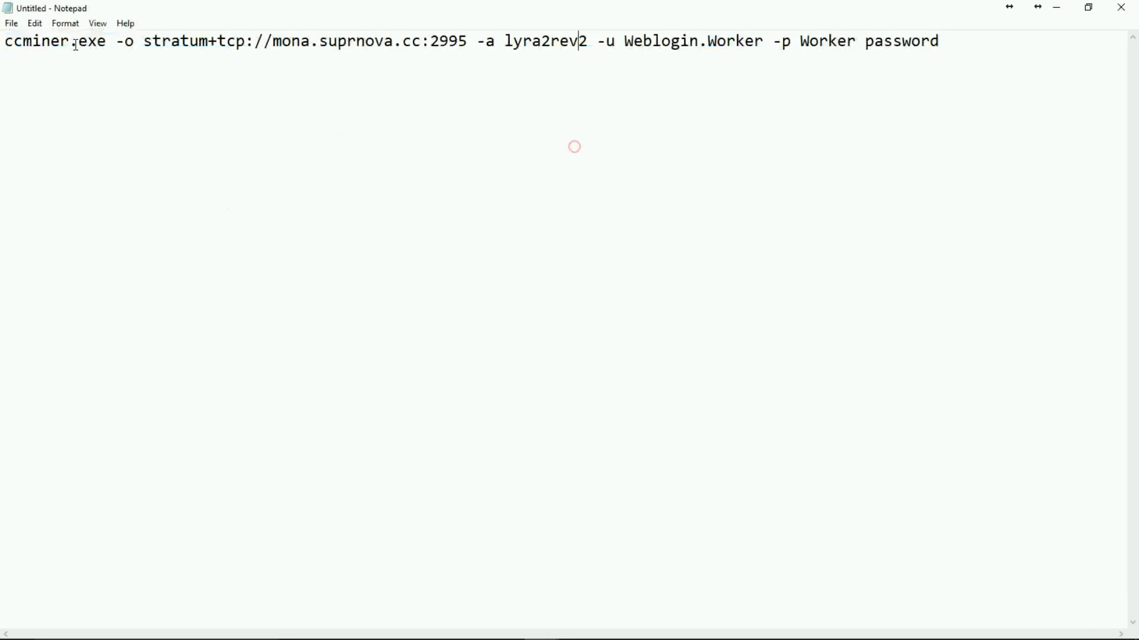
Highlight the ccminer.exe name, the stratum address and port, and the lyra2rev2 algorithm in the command.
{"action": "left_click_drag", "start_coordinate": [8, 43], "coordinate": [229, 47]}
{"action": "left_click_drag", "start_coordinate": [140, 41], "coordinate": [469, 43]}
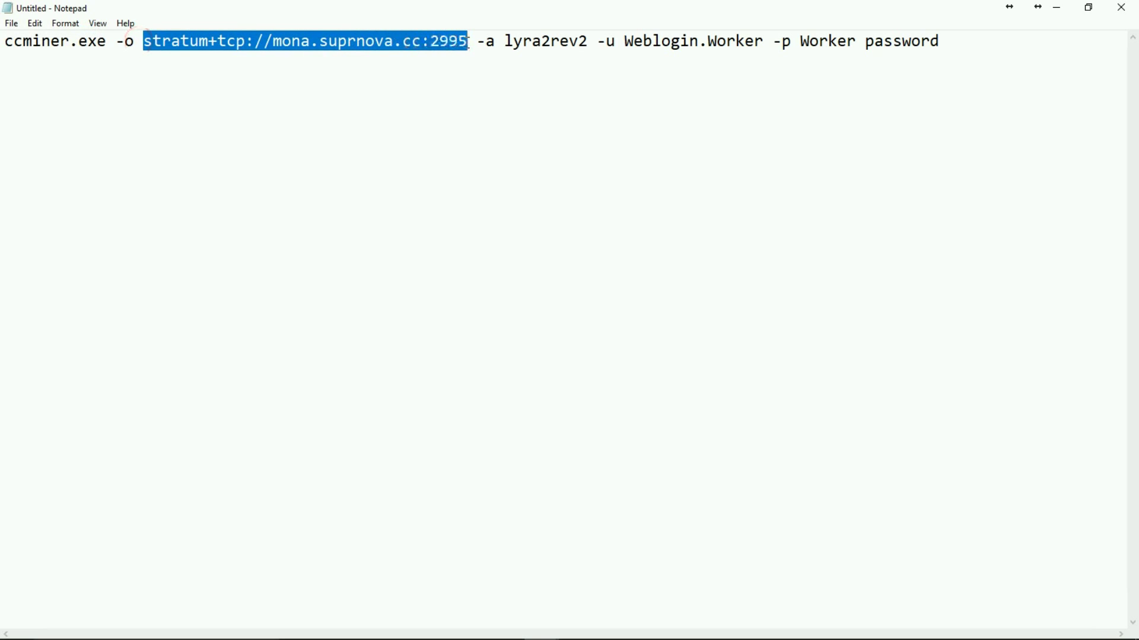
{"action": "left_click", "coordinate": [474, 53]}
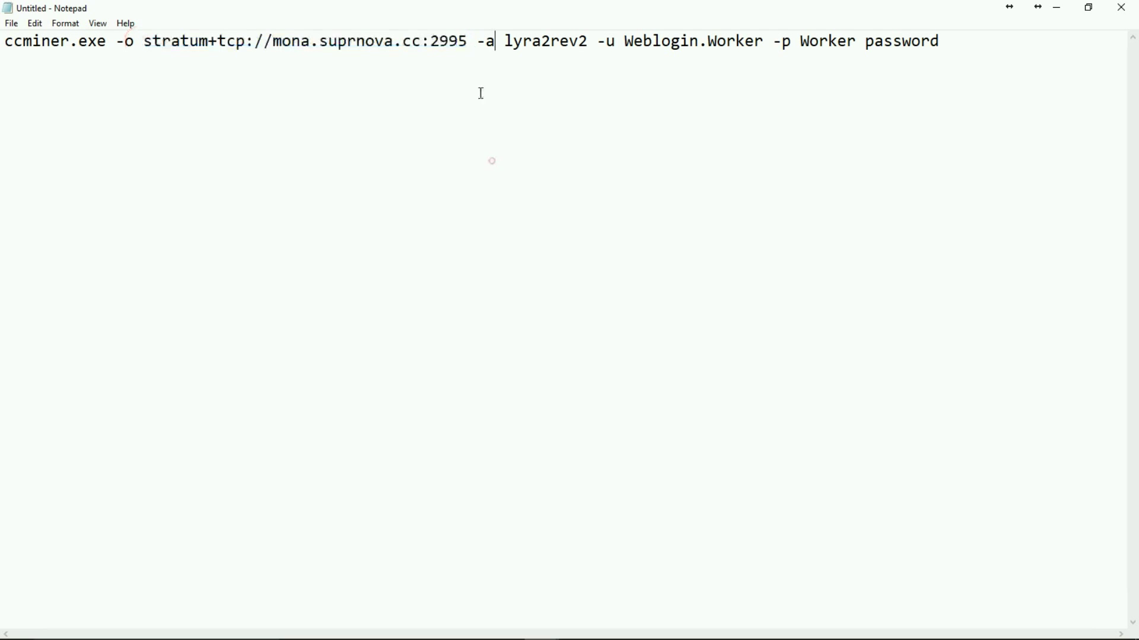
{"action": "left_click_drag", "start_coordinate": [506, 42], "coordinate": [943, 51]}
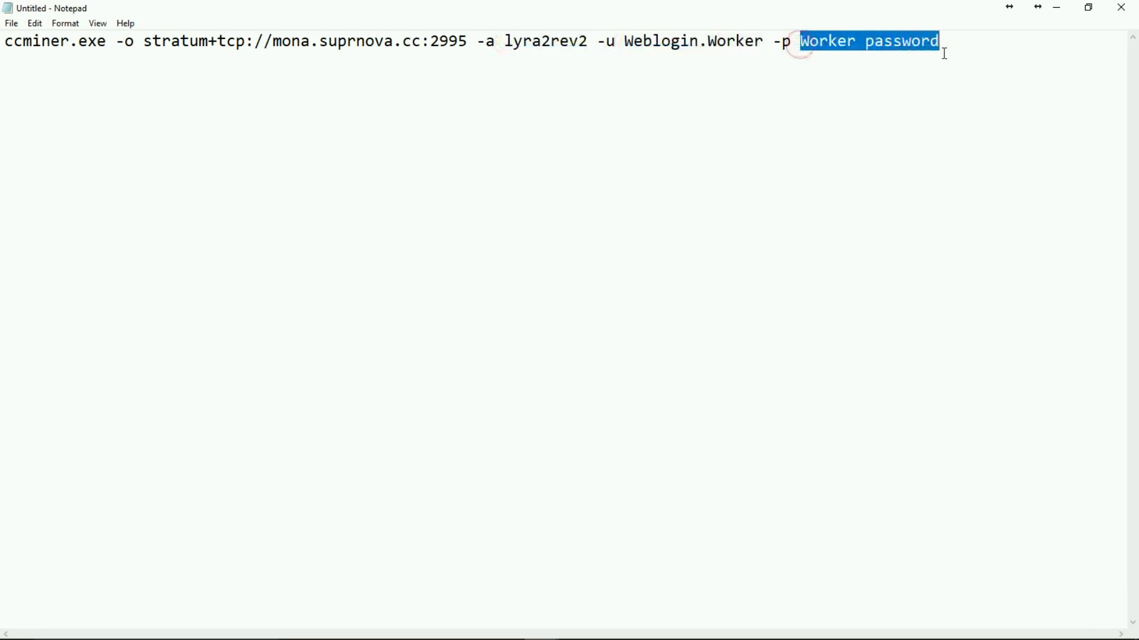
{"action": "left_click", "coordinate": [923, 221]}
Bring up Suprnova's MonaCoin Getting Started guide in Chrome.
{"action": "left_click", "coordinate": [497, 315]}
{"action": "left_click", "coordinate": [782, 307]}
{"action": "key", "text": "alt+Tab"}
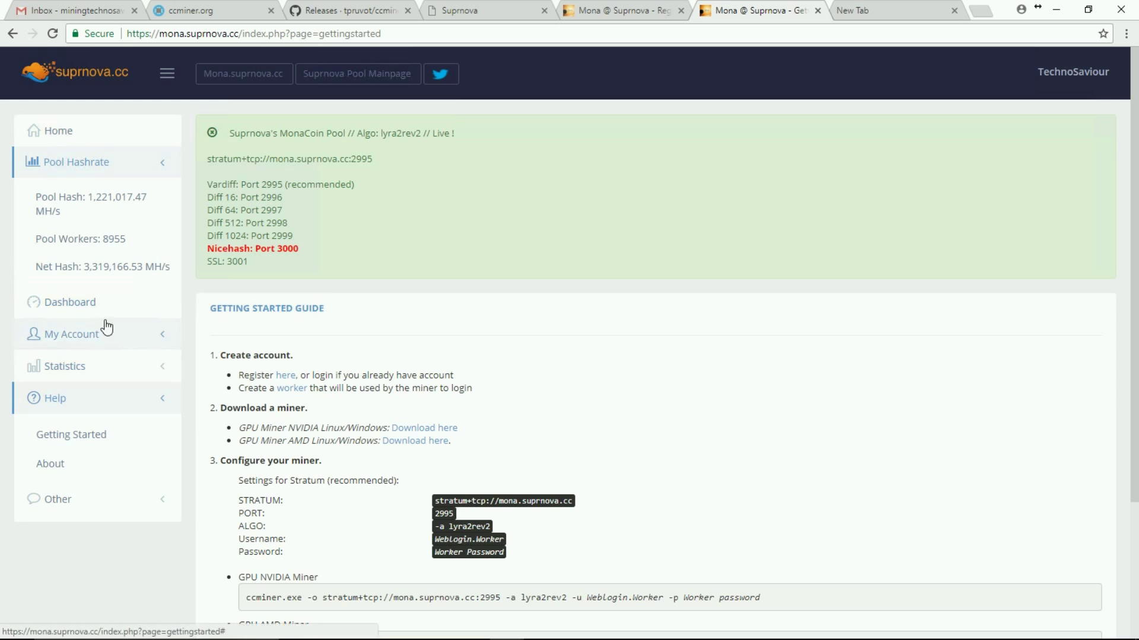
Open My Account > My Workers on Suprnova and copy the worker login's username prefix.
{"action": "left_click", "coordinate": [90, 339]}
{"action": "scroll", "coordinate": [86, 332], "scroll_direction": "down", "scroll_amount": 1}
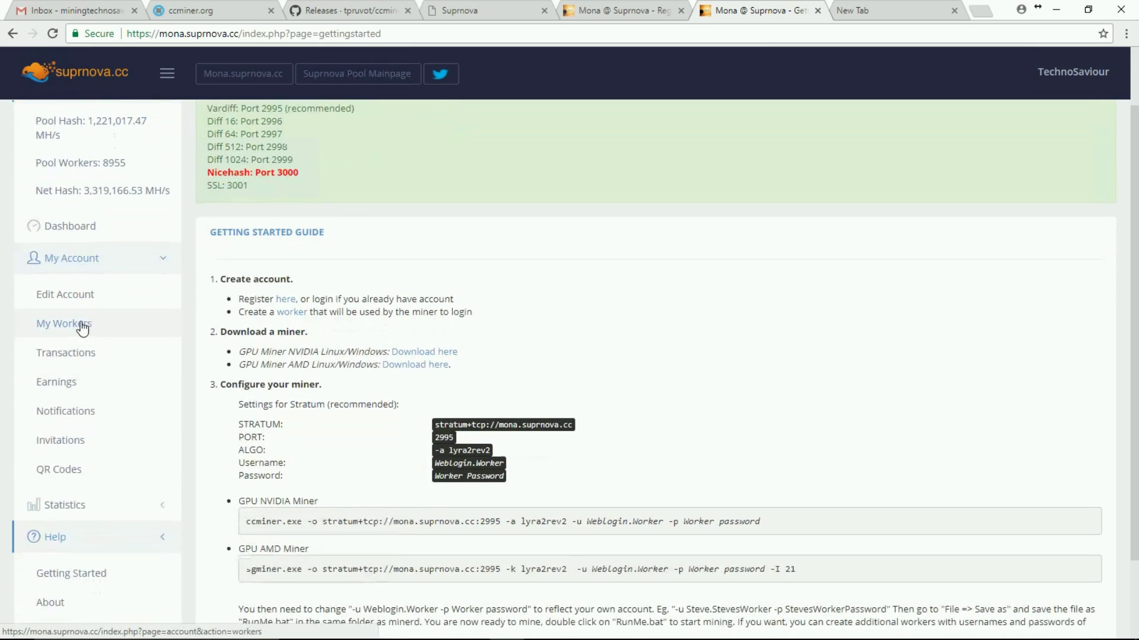
{"action": "left_click", "coordinate": [80, 325]}
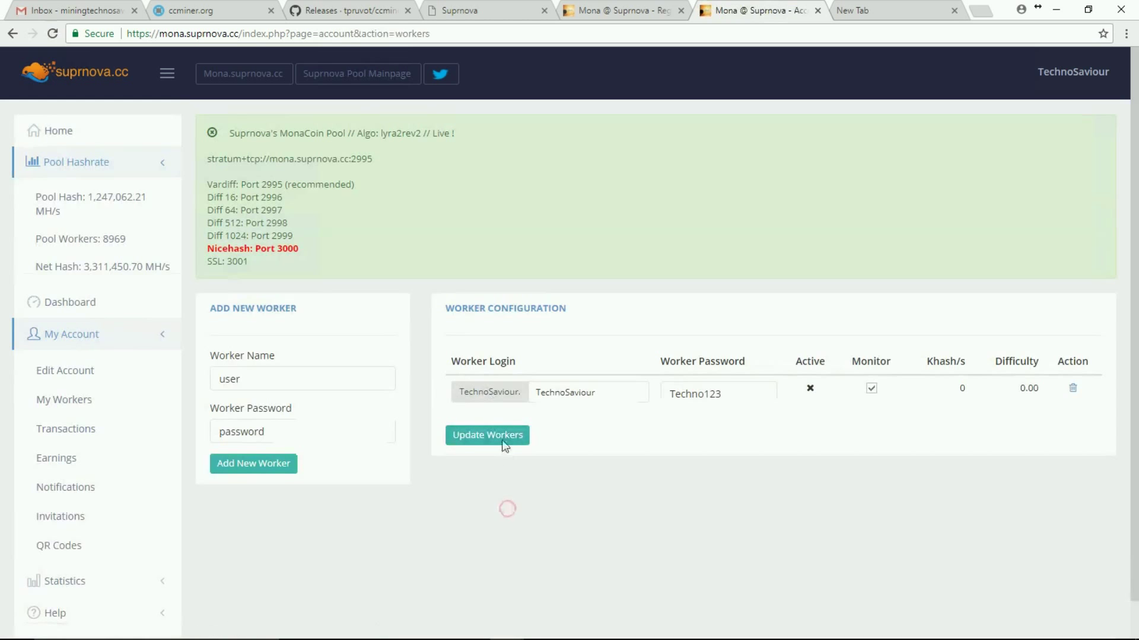
{"action": "double_click", "coordinate": [490, 392]}
{"action": "key", "text": "ctrl+c"}
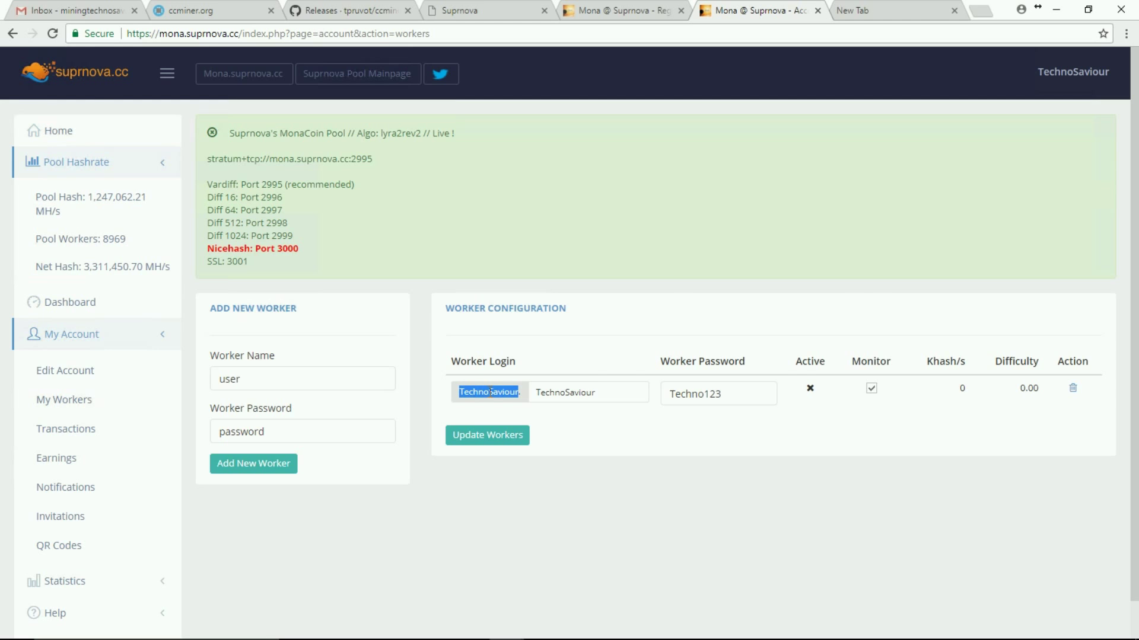
{"action": "key", "text": "alt+Tab"}
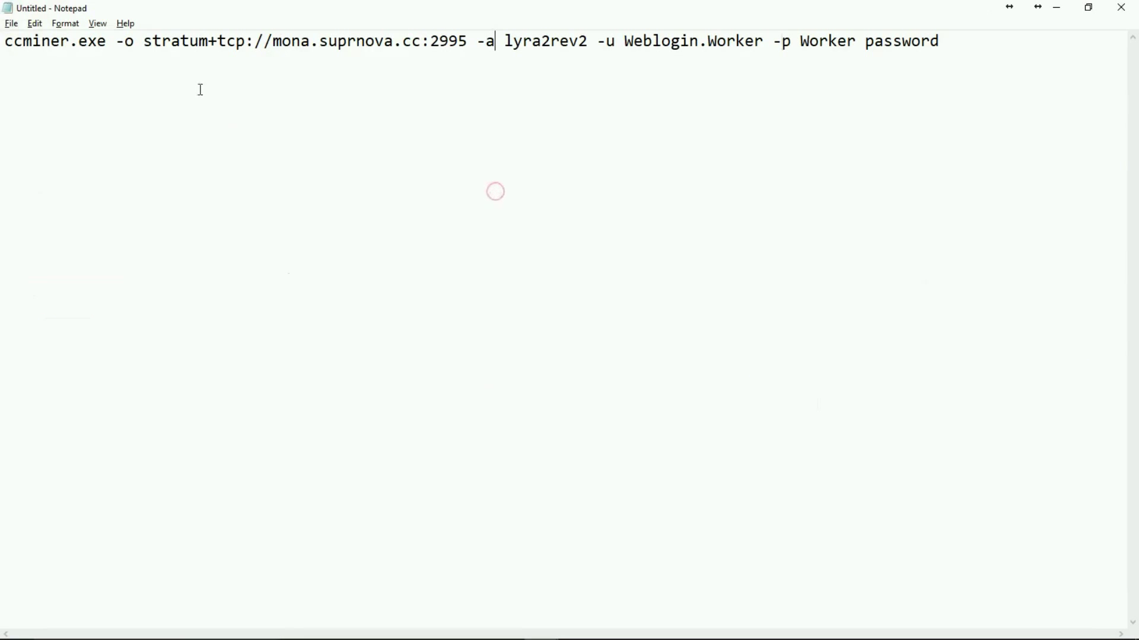
Replace 'Weblogin' in the -u login with the pasted pool account username.
{"action": "double_click", "coordinate": [656, 41]}
{"action": "left_click", "coordinate": [718, 42]}
{"action": "left_click_drag", "start_coordinate": [701, 42], "coordinate": [631, 52]}
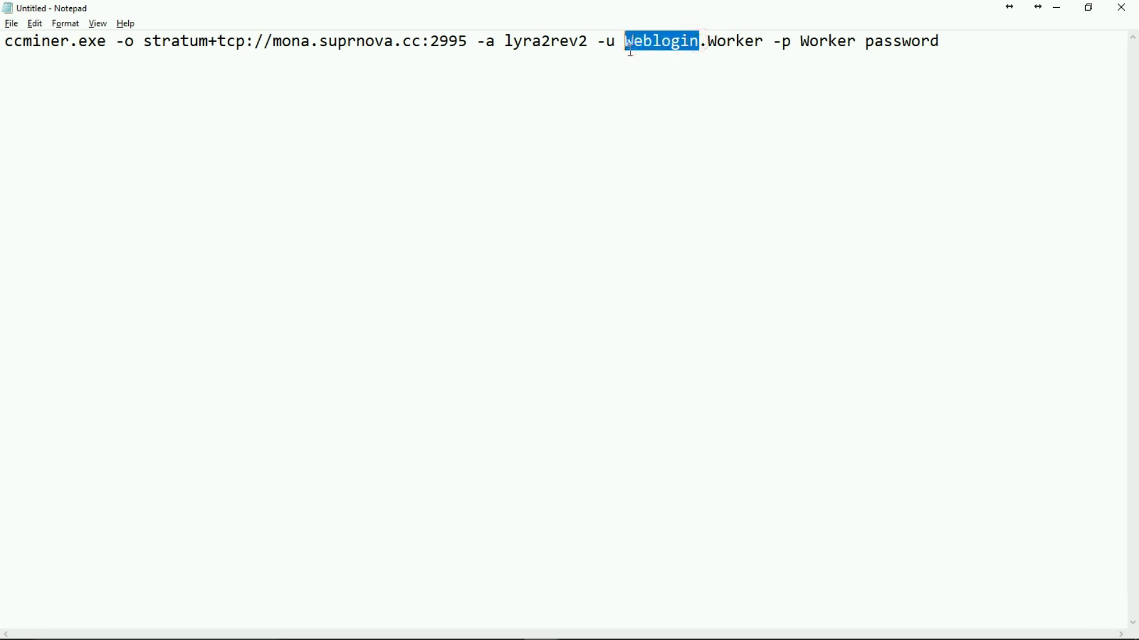
{"action": "key", "text": "ctrl+v"}
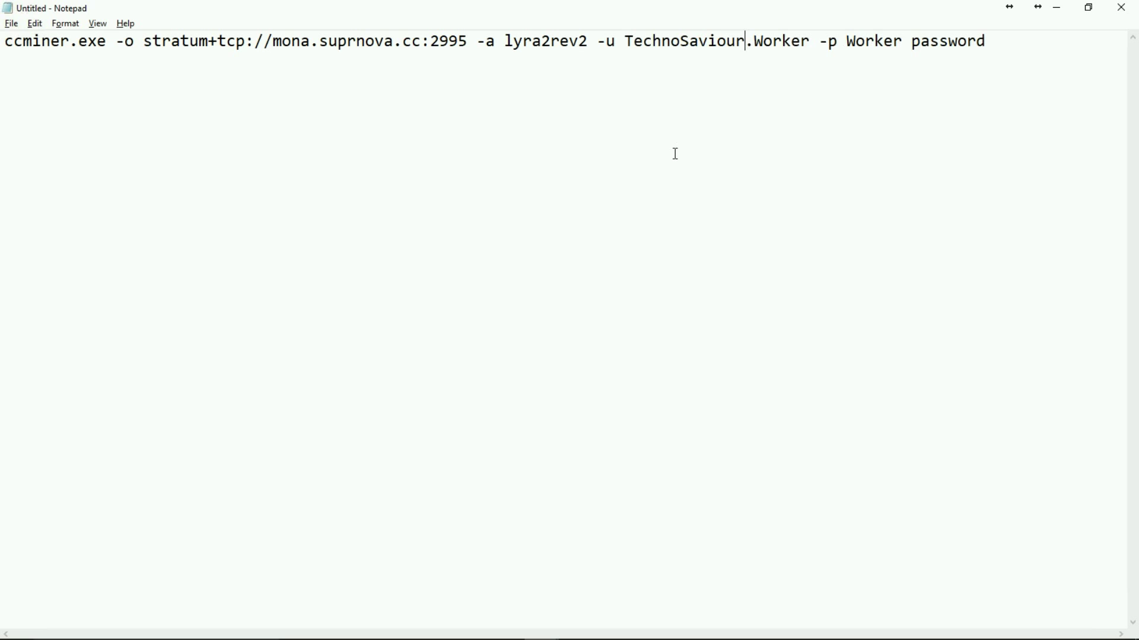
{"action": "key", "text": "alt+Tab"}
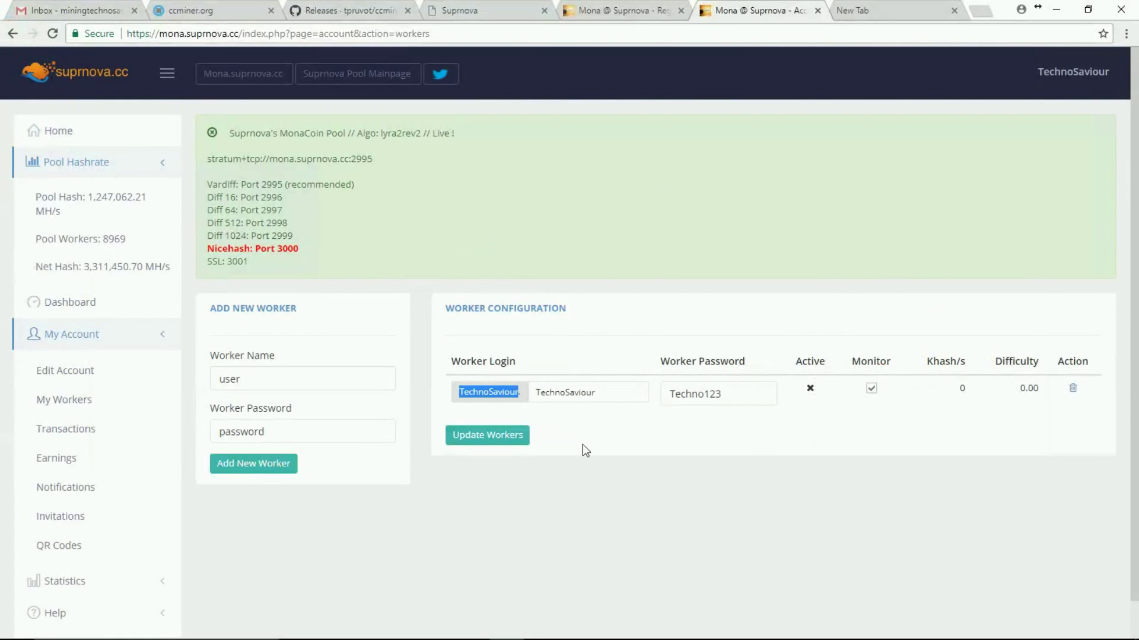
Create a new Suprnova worker named test through the Add New Worker form.
{"action": "left_click_drag", "start_coordinate": [532, 394], "coordinate": [653, 433]}
{"action": "left_click", "coordinate": [635, 444]}
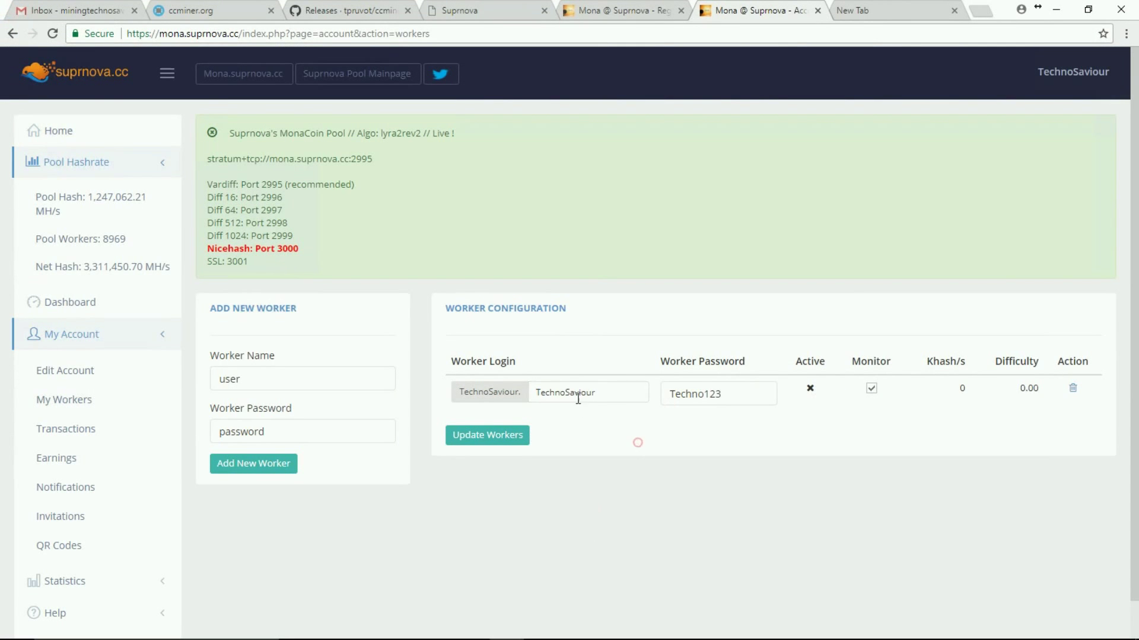
{"action": "left_click_drag", "start_coordinate": [621, 393], "coordinate": [511, 383]}
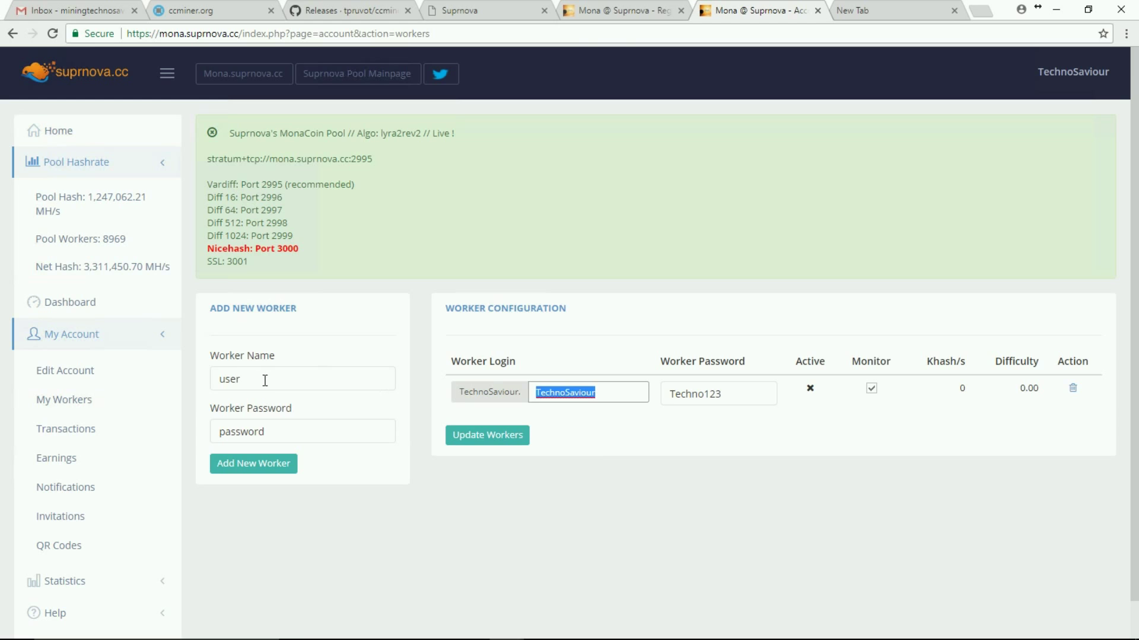
{"action": "left_click", "coordinate": [628, 474]}
{"action": "double_click", "coordinate": [262, 377]}
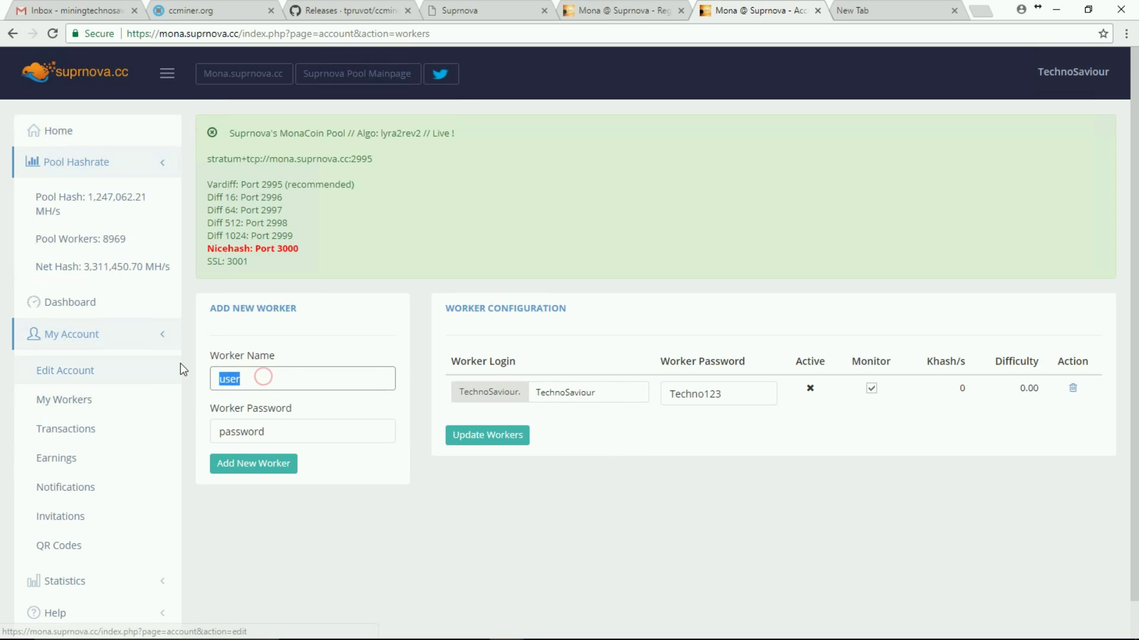
{"action": "key", "text": "BackSpace"}
{"action": "left_click", "coordinate": [618, 456]}
{"action": "left_click", "coordinate": [328, 374]}
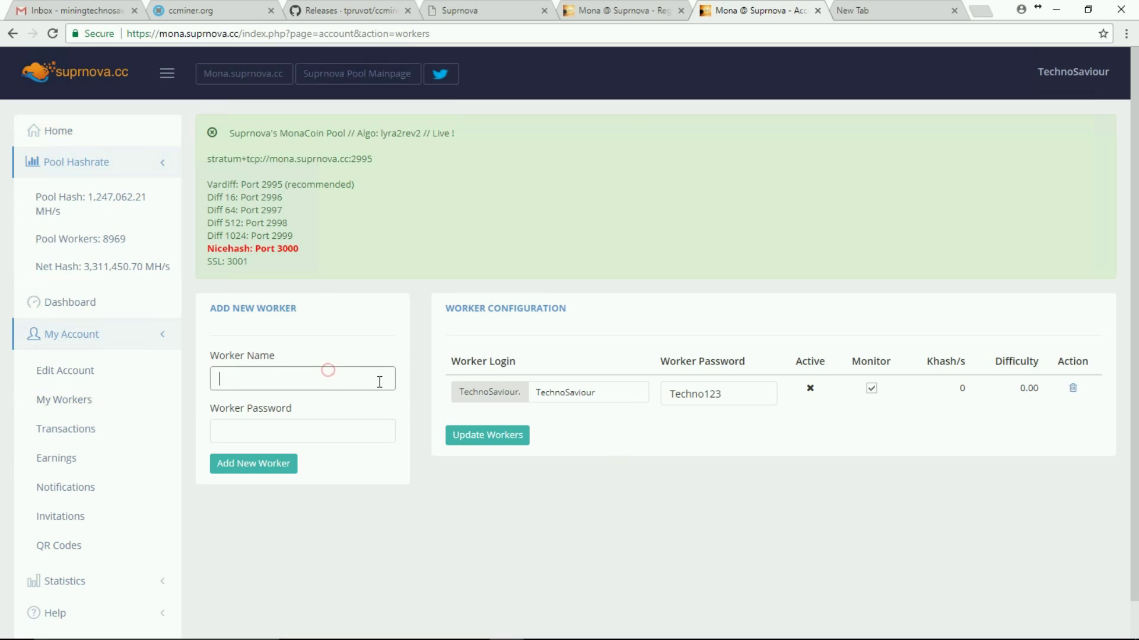
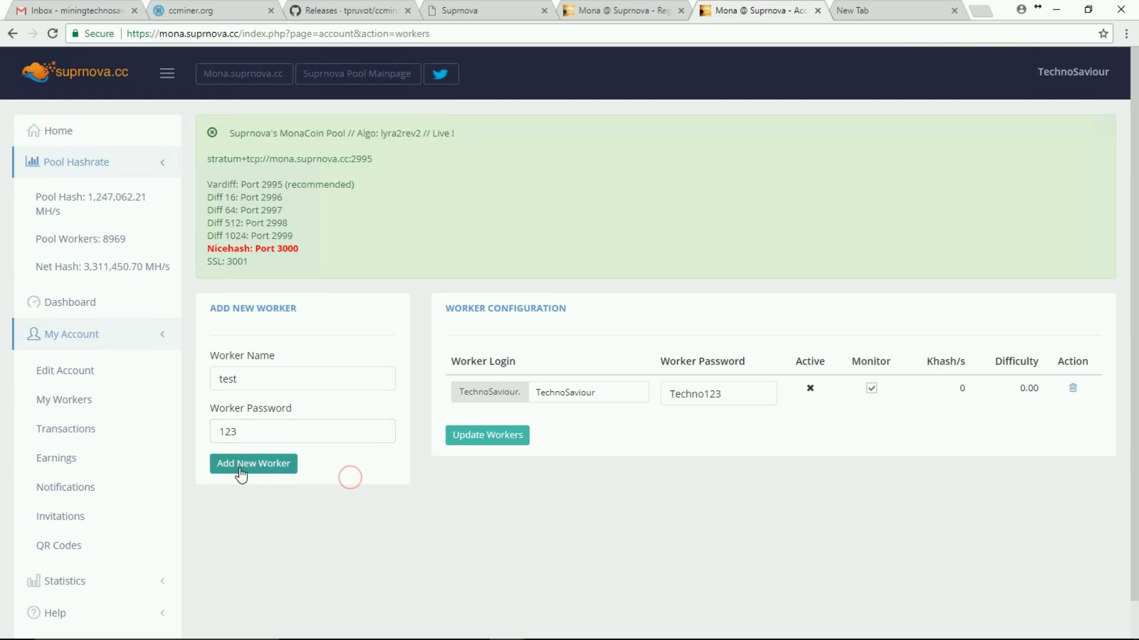
{"action": "left_click", "coordinate": [240, 467]}
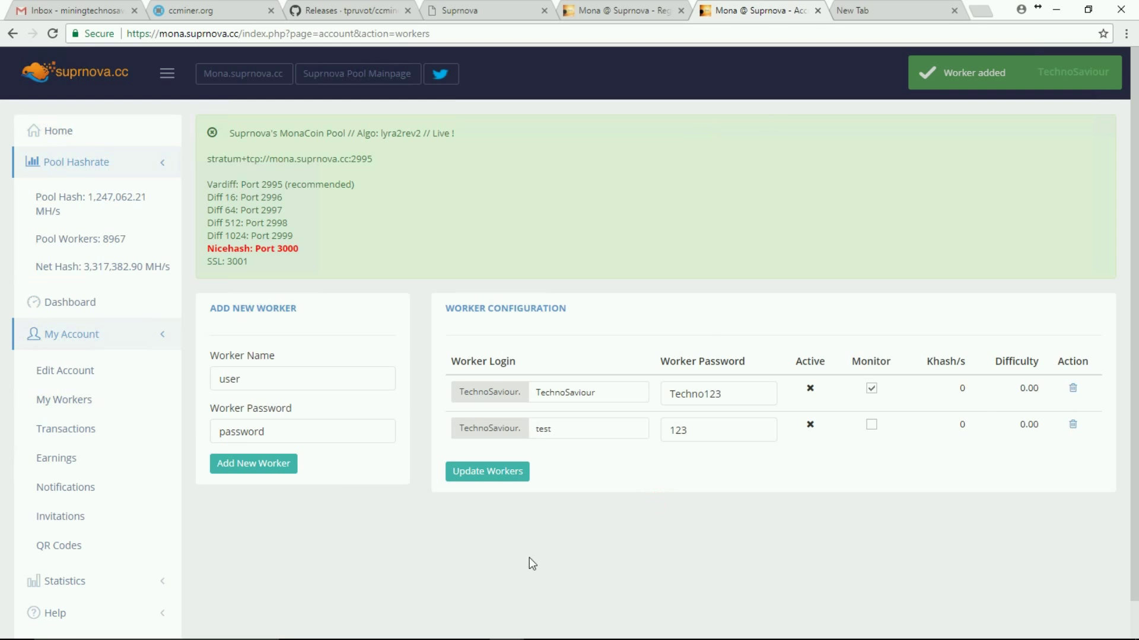
Enable monitoring for the test worker and copy its name for the Notepad command.
{"action": "left_click", "coordinate": [700, 478]}
{"action": "left_click", "coordinate": [871, 426]}
{"action": "left_click", "coordinate": [598, 553]}
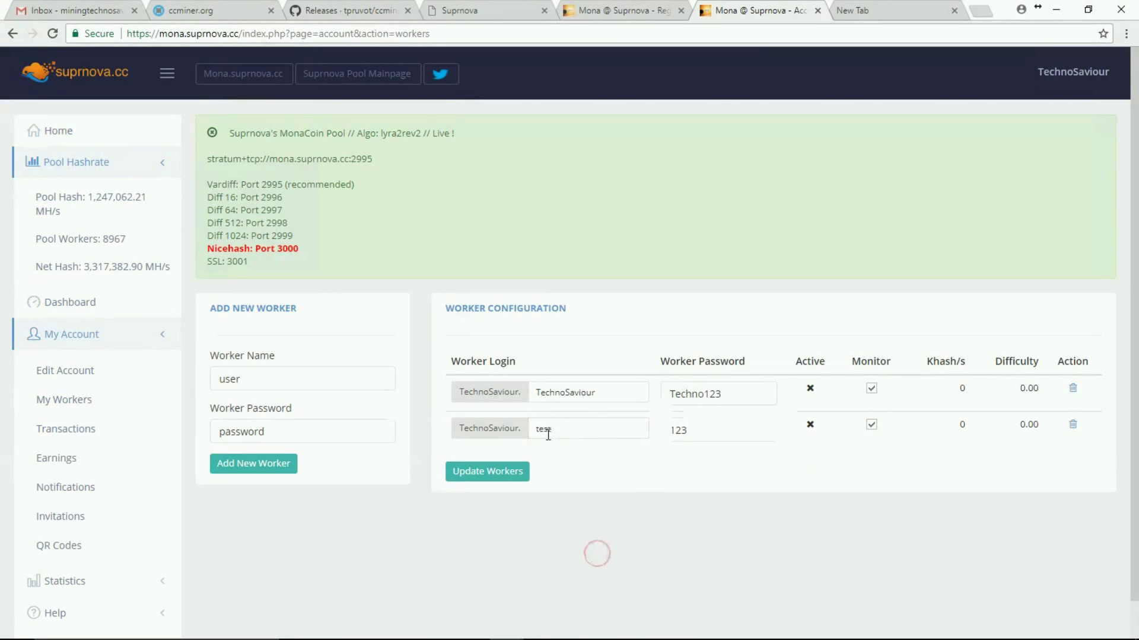
{"action": "double_click", "coordinate": [547, 428]}
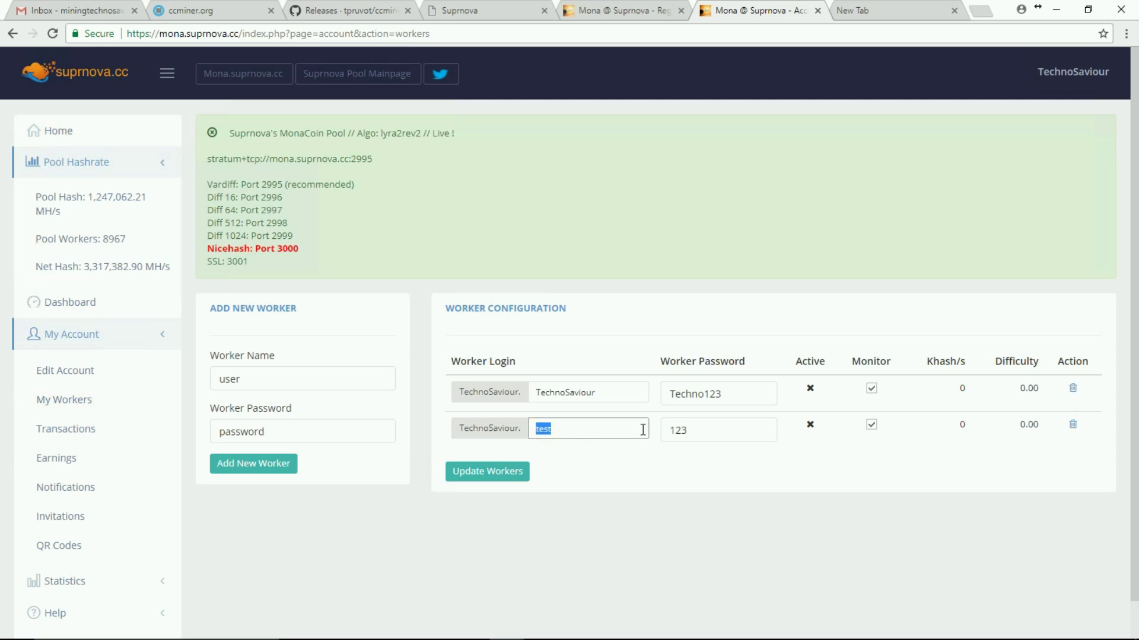
{"action": "key", "text": "alt+Tab"}
{"action": "left_click", "coordinate": [787, 141]}
Change the worker part of the -u login from 'Worker' to 'test'.
{"action": "left_click_drag", "start_coordinate": [755, 34], "coordinate": [813, 44]}
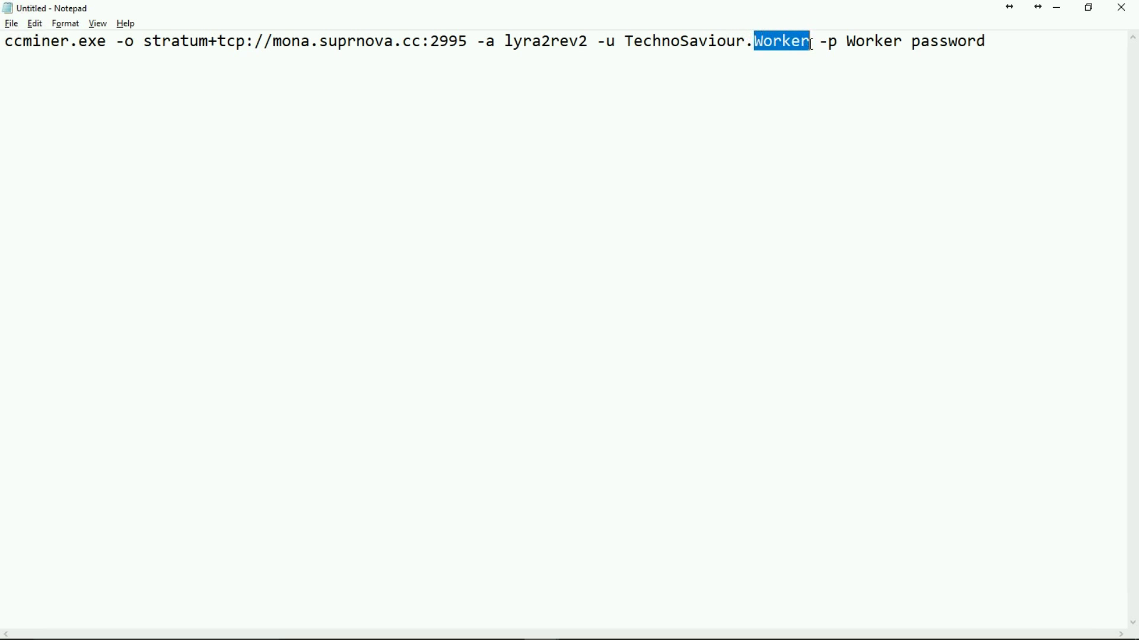
{"action": "type", "text": "test"}
{"action": "left_click", "coordinate": [786, 170]}
{"action": "left_click", "coordinate": [810, 147]}
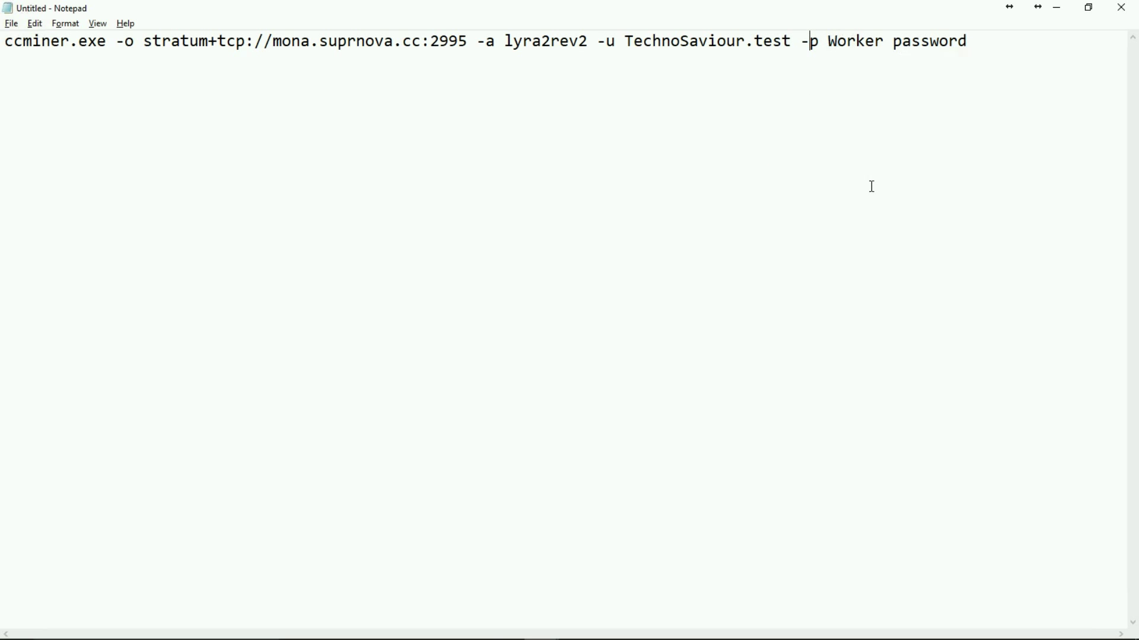
Replace the 'Worker password' placeholder after -p with the test worker's password.
{"action": "key", "text": "alt+Tab"}
{"action": "left_click", "coordinate": [654, 495]}
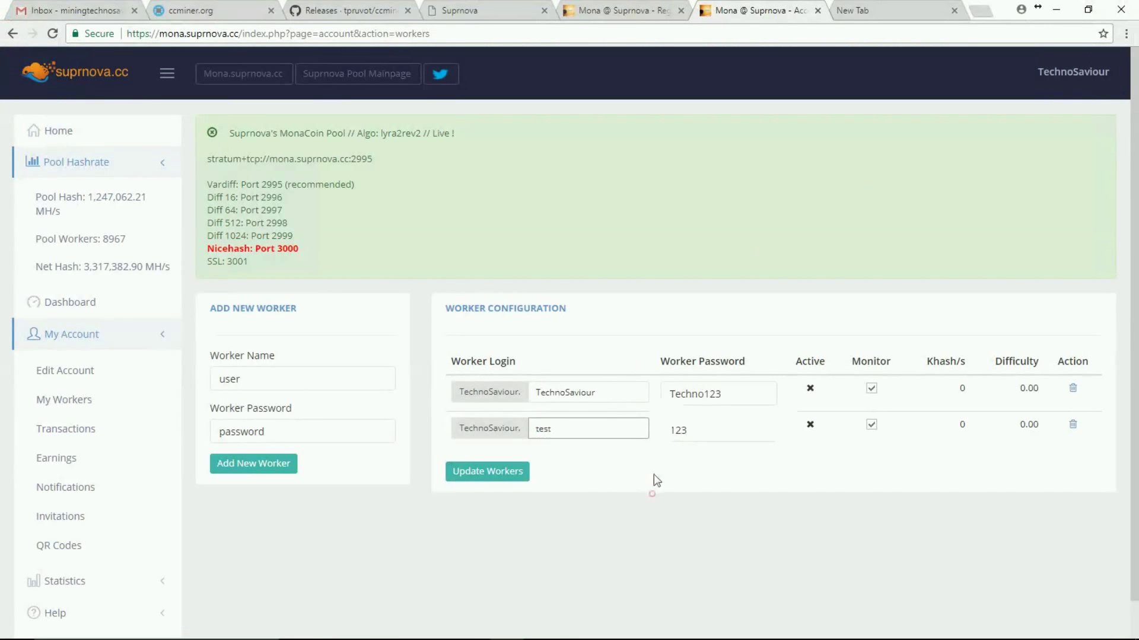
{"action": "left_click_drag", "start_coordinate": [694, 431], "coordinate": [661, 440]}
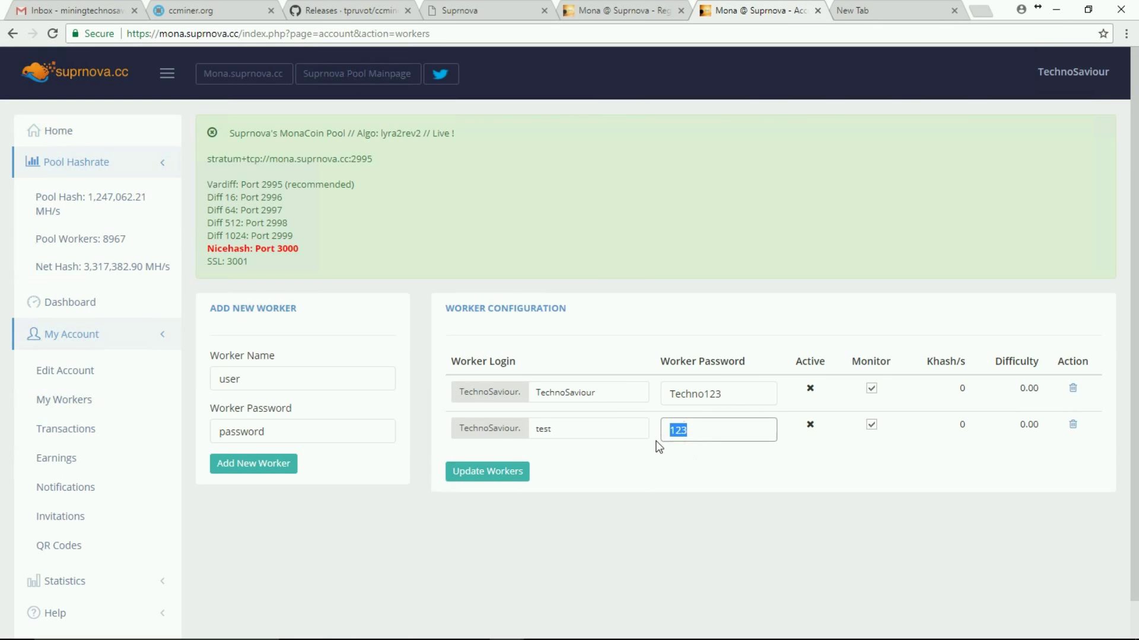
{"action": "key", "text": "alt+Tab"}
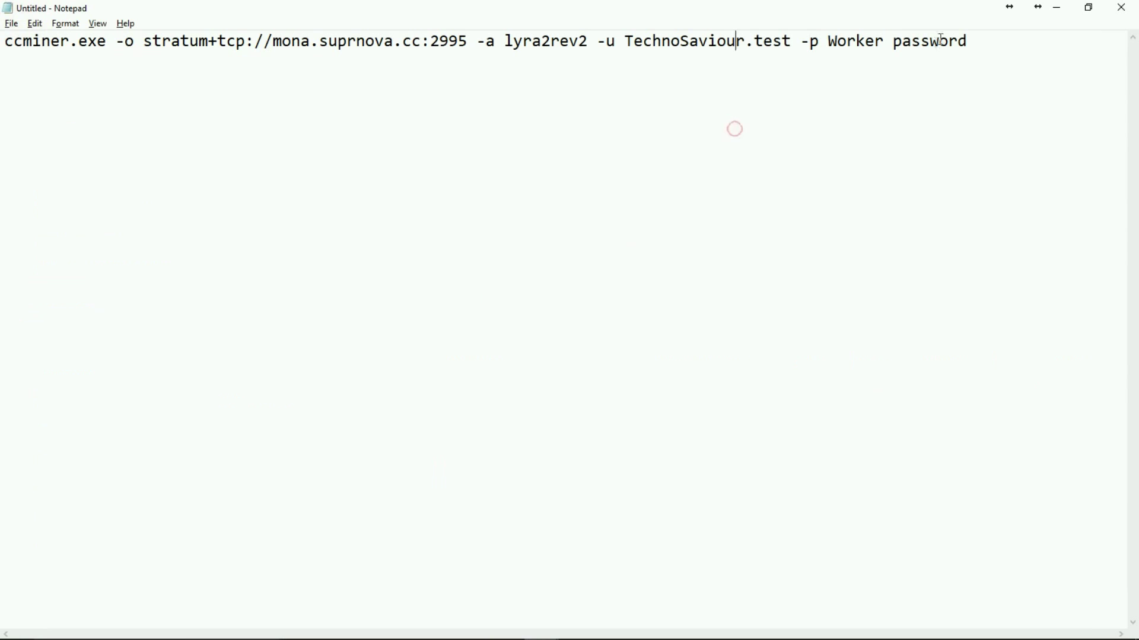
{"action": "left_click_drag", "start_coordinate": [971, 41], "coordinate": [831, 47]}
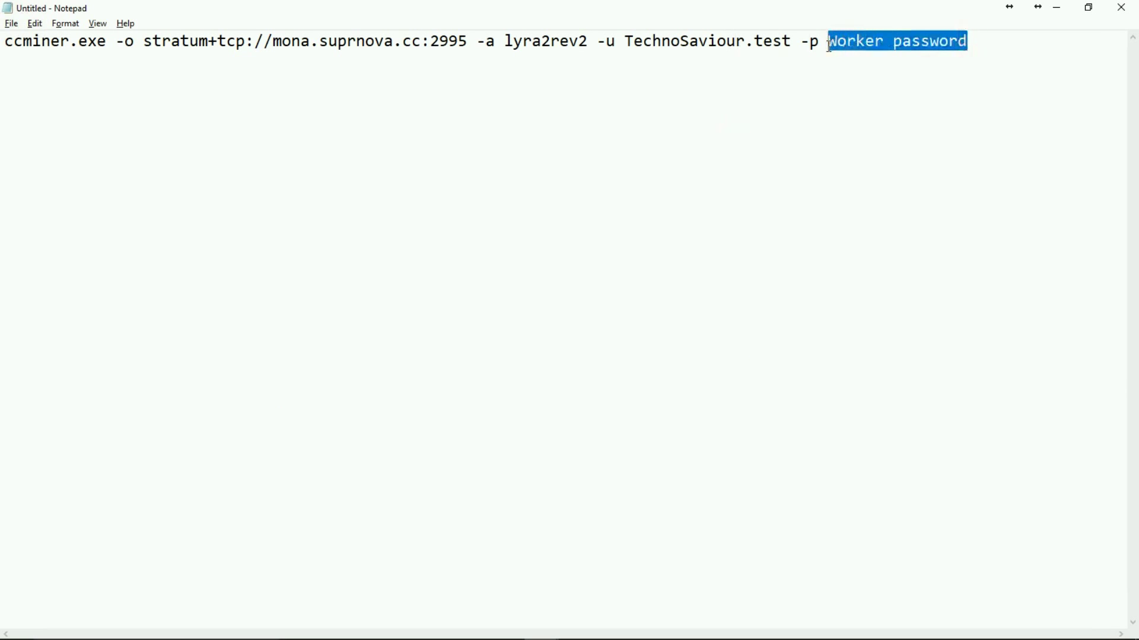
{"action": "left_click", "coordinate": [823, 226]}
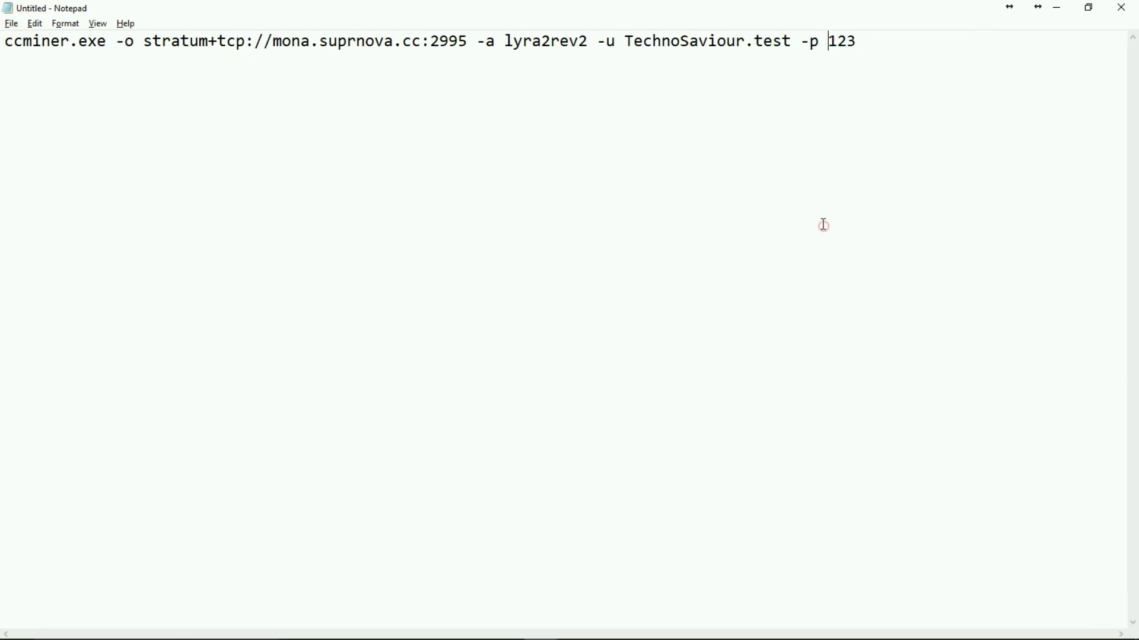
{"action": "left_click", "coordinate": [829, 292]}
{"action": "left_click", "coordinate": [11, 25]}
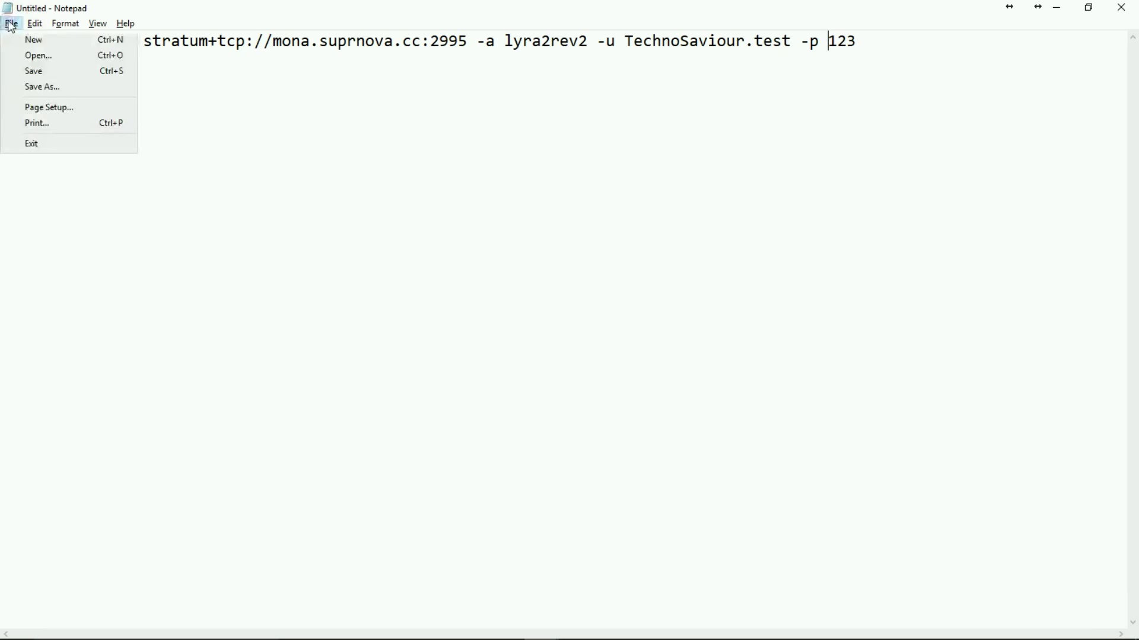
Save the command as monacoin.bat in the Desktop's ccminer-x64-2.2.3-cuda9 folder, then close the remote view.
{"action": "left_click", "coordinate": [51, 95]}
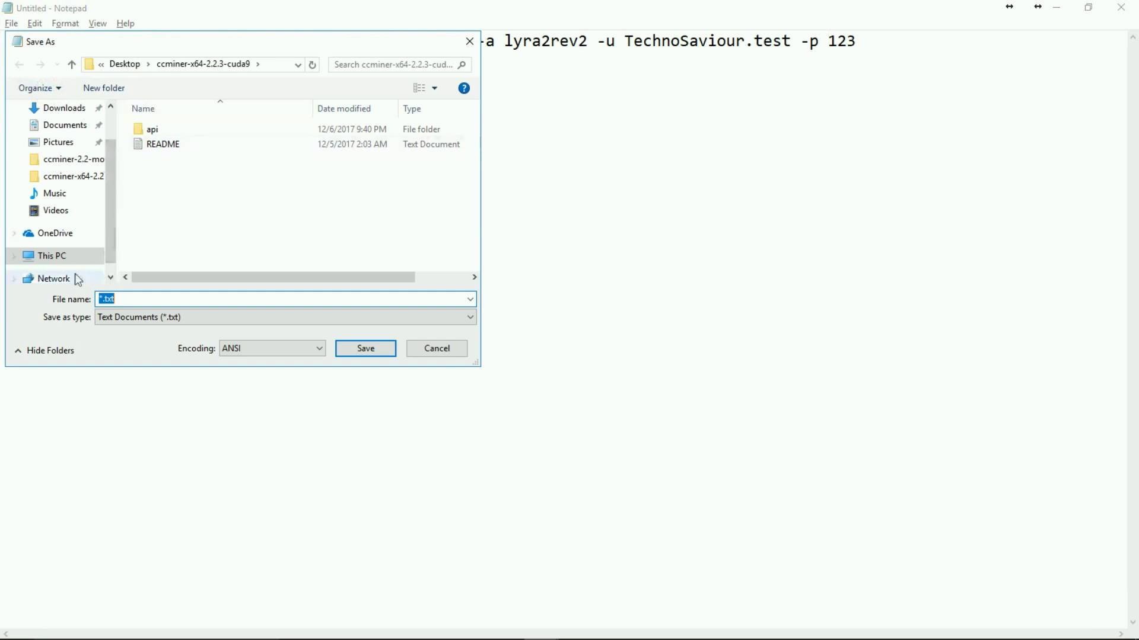
{"action": "scroll", "coordinate": [114, 189], "scroll_direction": "up", "scroll_amount": 1}
{"action": "left_click", "coordinate": [57, 135]}
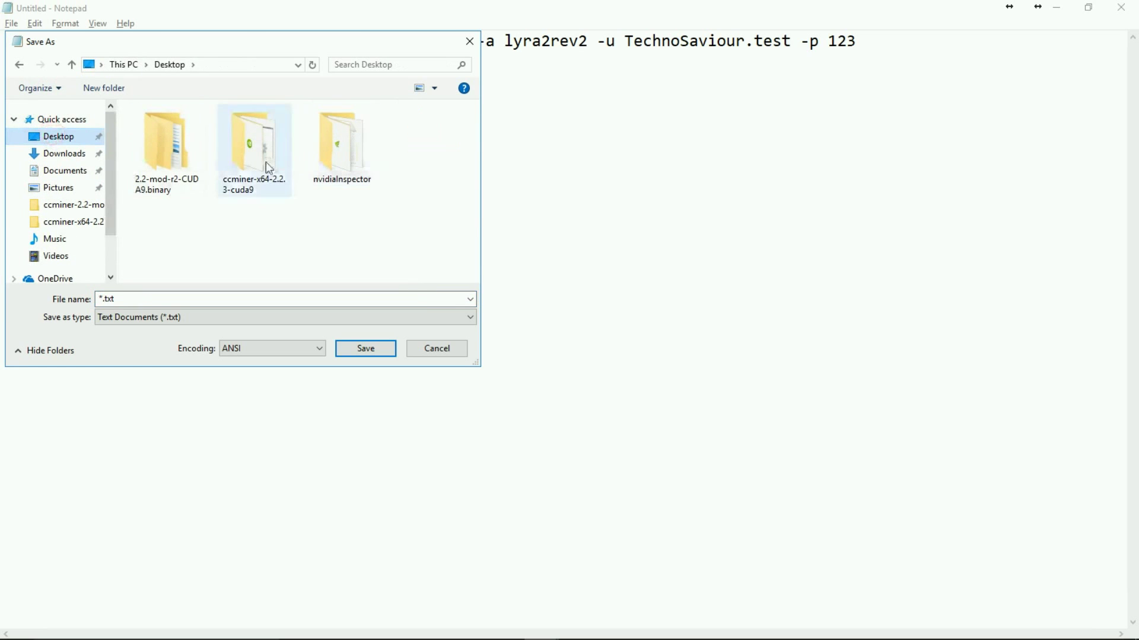
{"action": "double_click", "coordinate": [265, 165]}
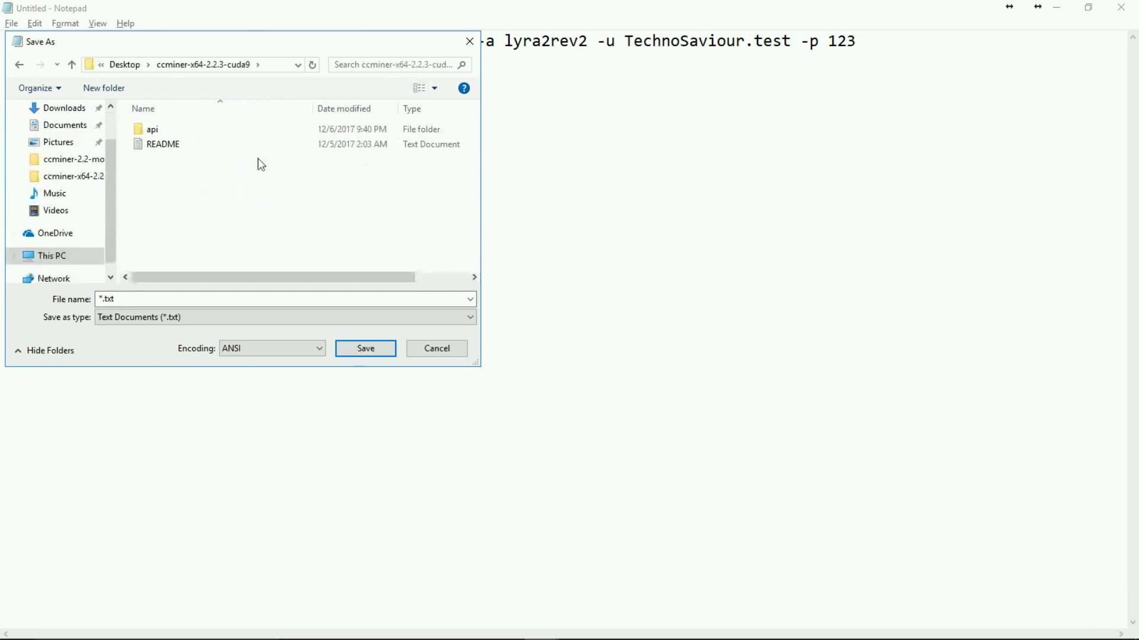
{"action": "double_click", "coordinate": [126, 299]}
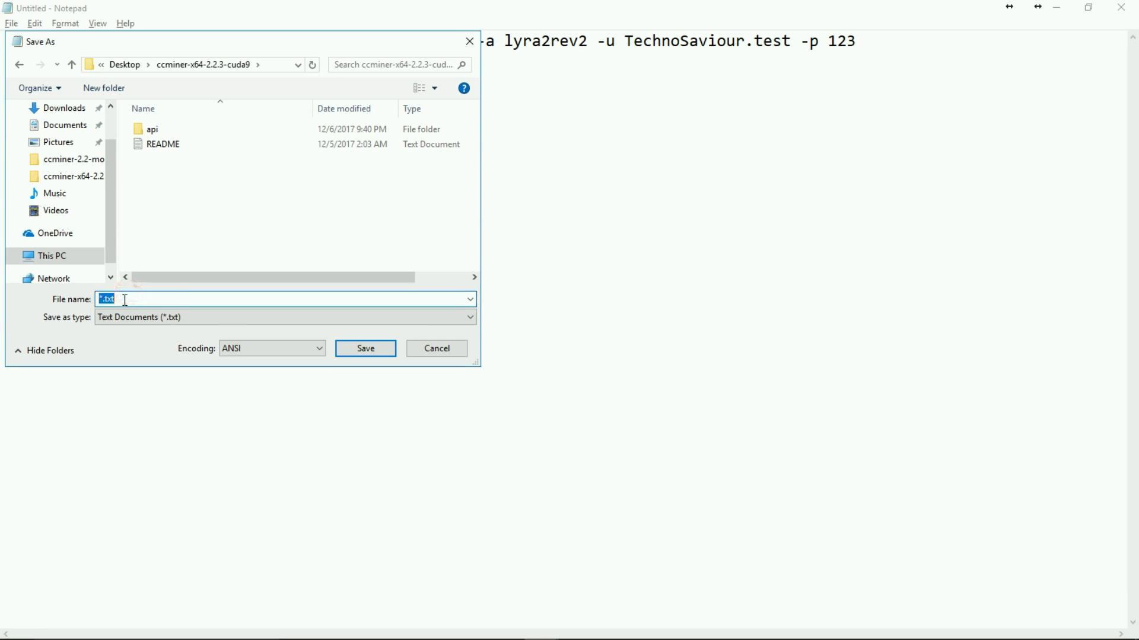
{"action": "type", "text": "monacoin.bat"}
{"action": "left_click", "coordinate": [367, 350]}
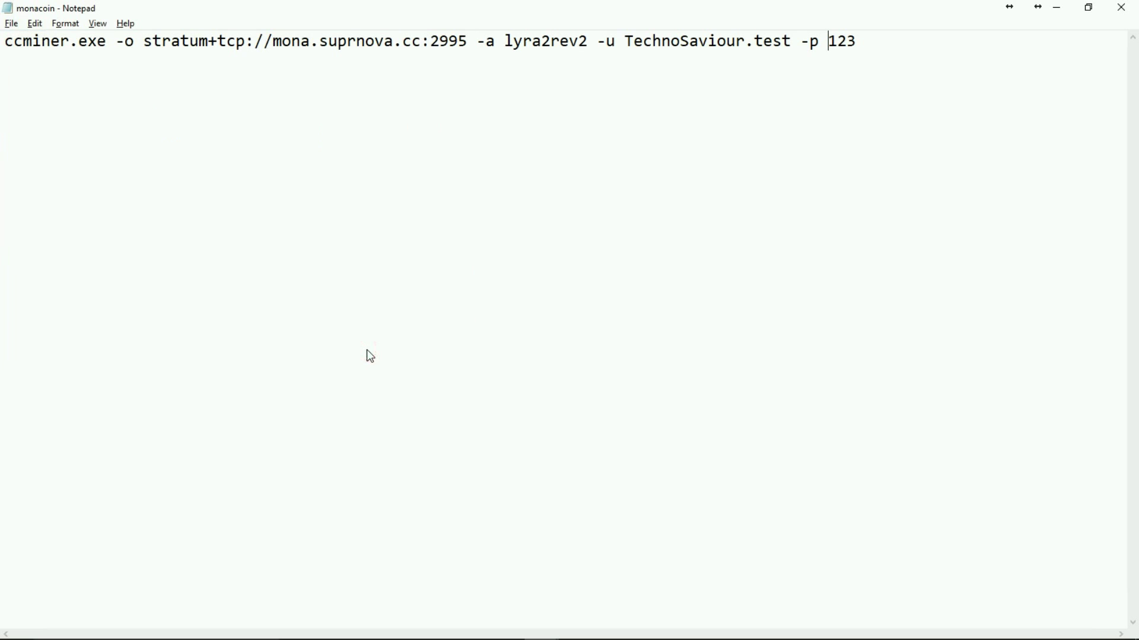
{"action": "left_click", "coordinate": [366, 350]}
{"action": "left_click", "coordinate": [1121, 8]}
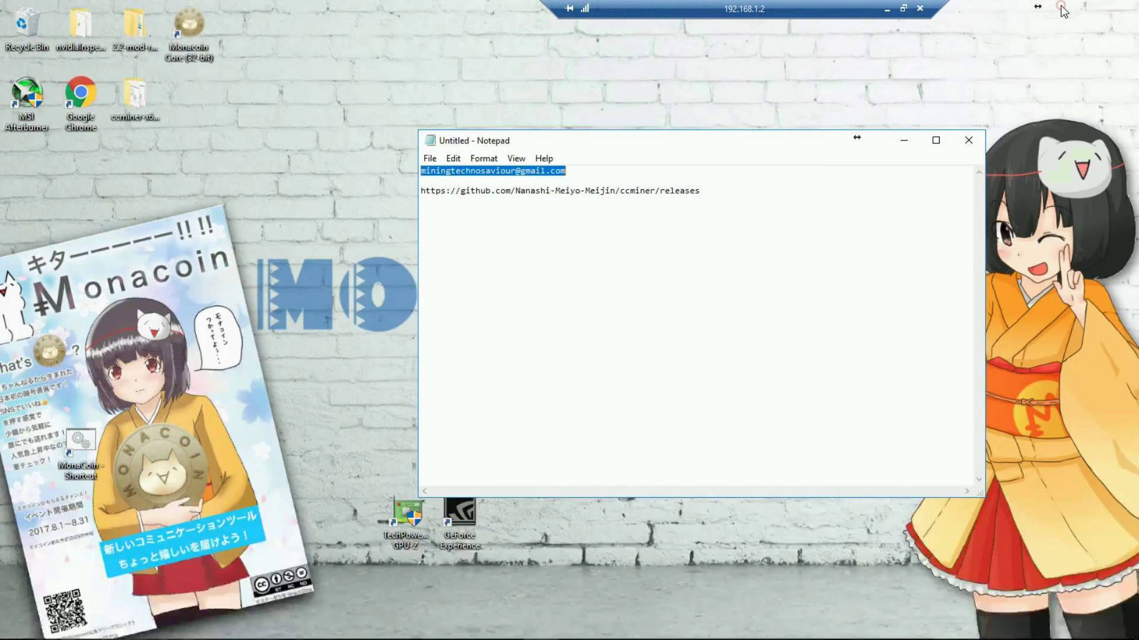
Minimize the notes window and open the ccminer-x64-2.2.3-cuda9 folder, selecting monacoin.
{"action": "left_click", "coordinate": [910, 142]}
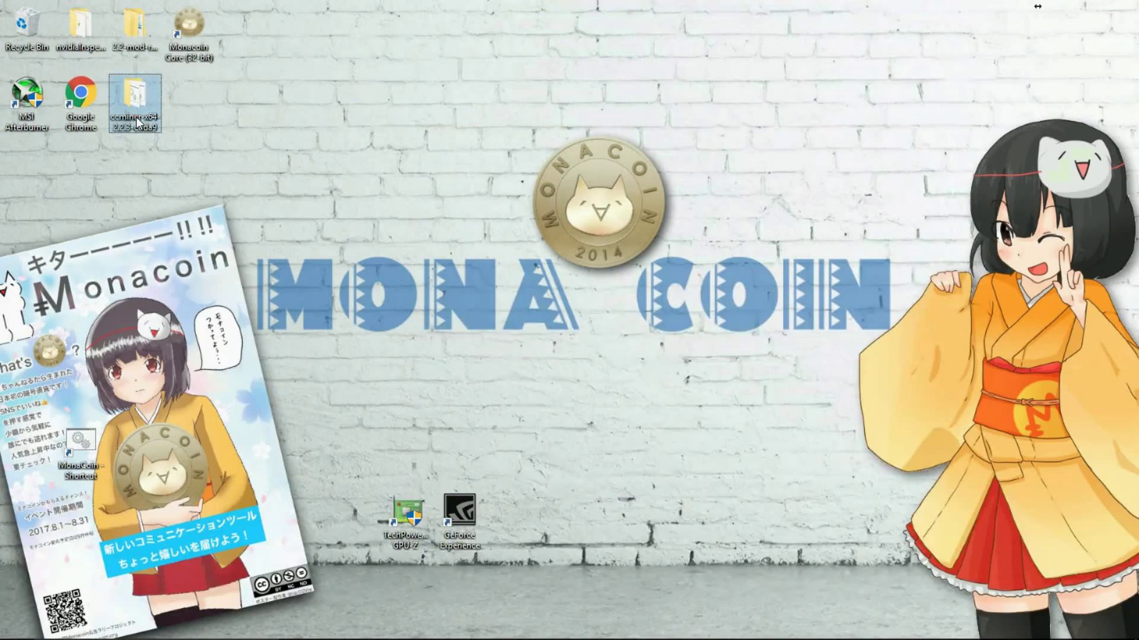
{"action": "double_click", "coordinate": [137, 119]}
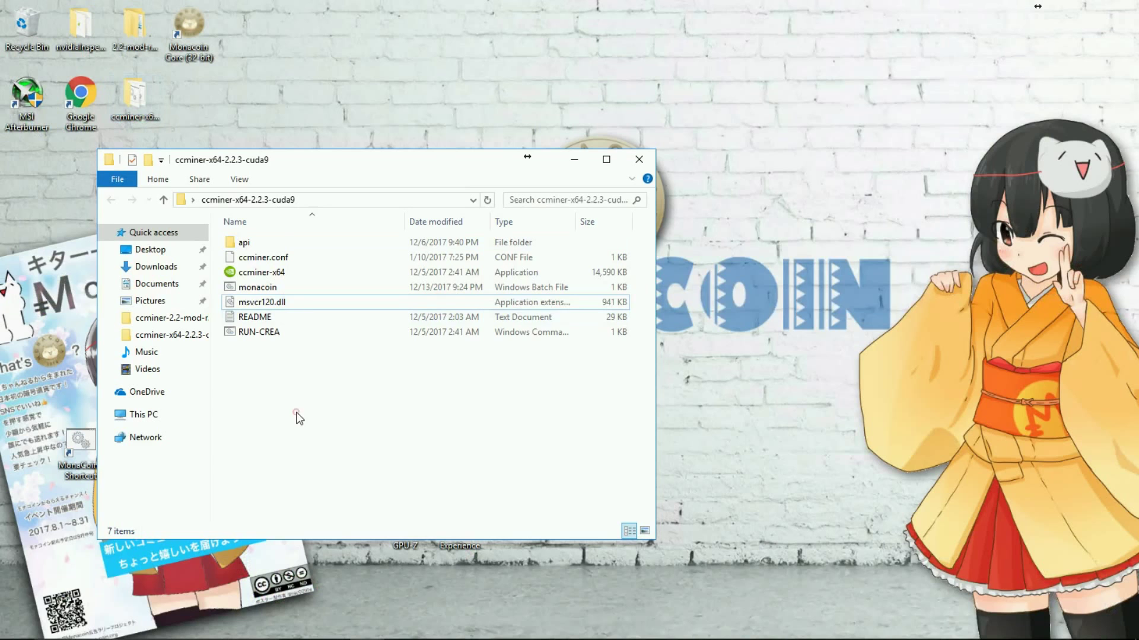
{"action": "left_click", "coordinate": [273, 288]}
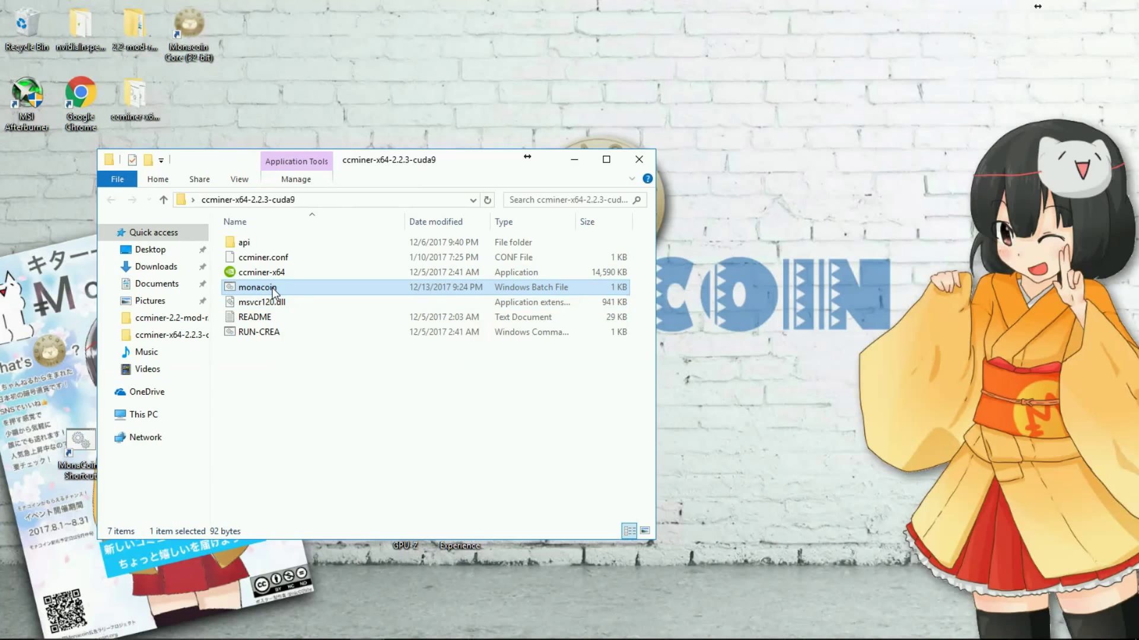
Open monacoin.bat in Notepad and copy the ccminer-x64 application name from the folder.
{"action": "right_click", "coordinate": [272, 287]}
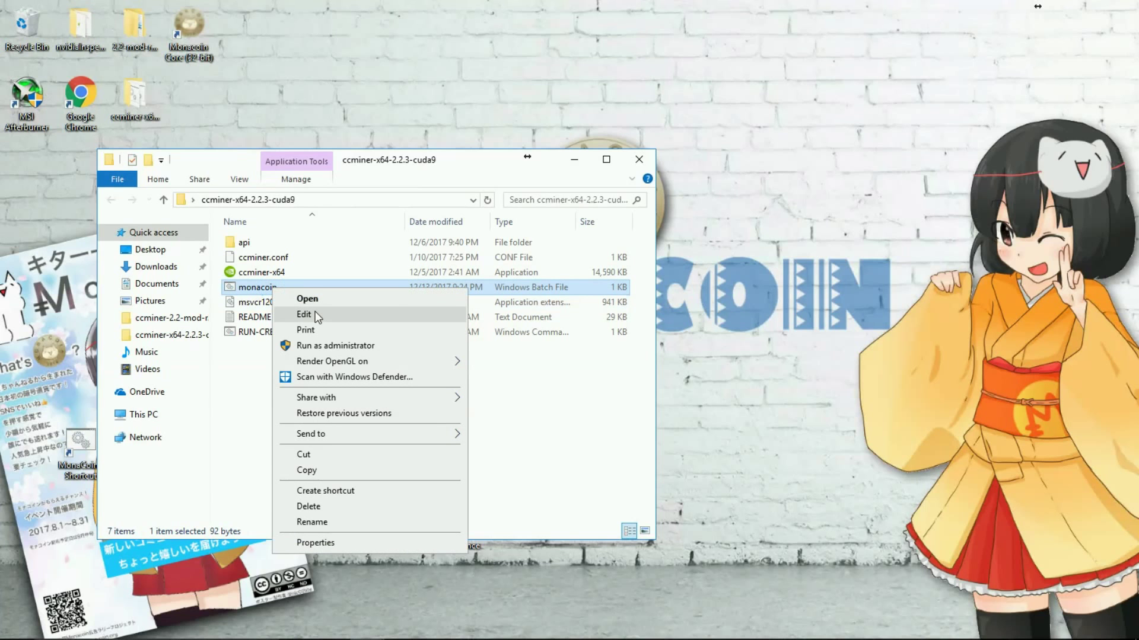
{"action": "left_click", "coordinate": [304, 315]}
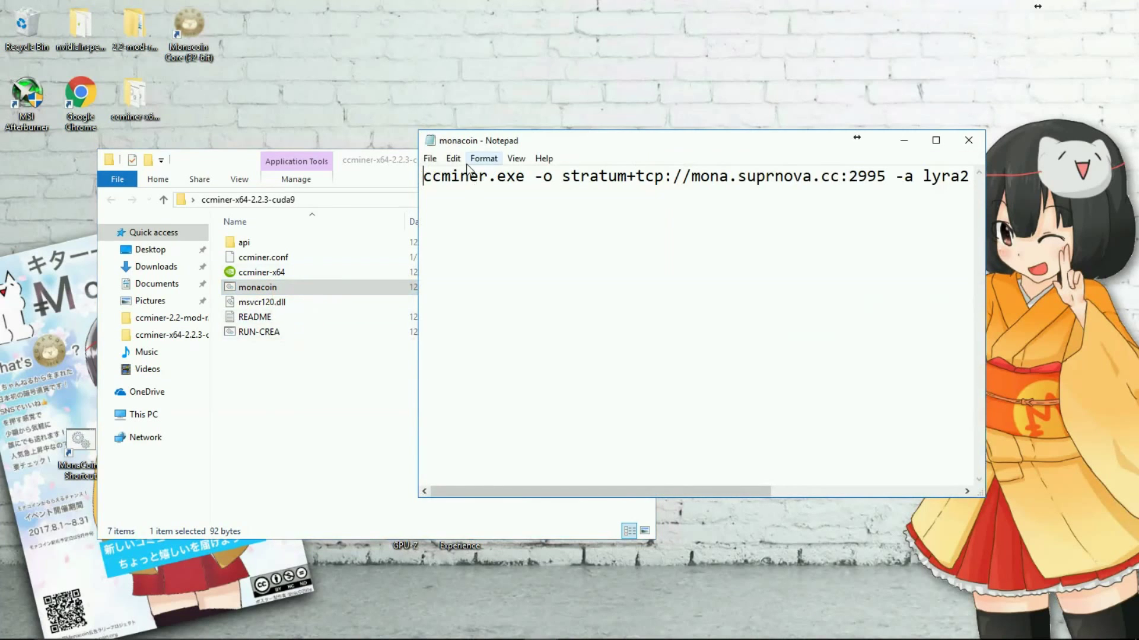
{"action": "left_click_drag", "start_coordinate": [478, 181], "coordinate": [423, 181]}
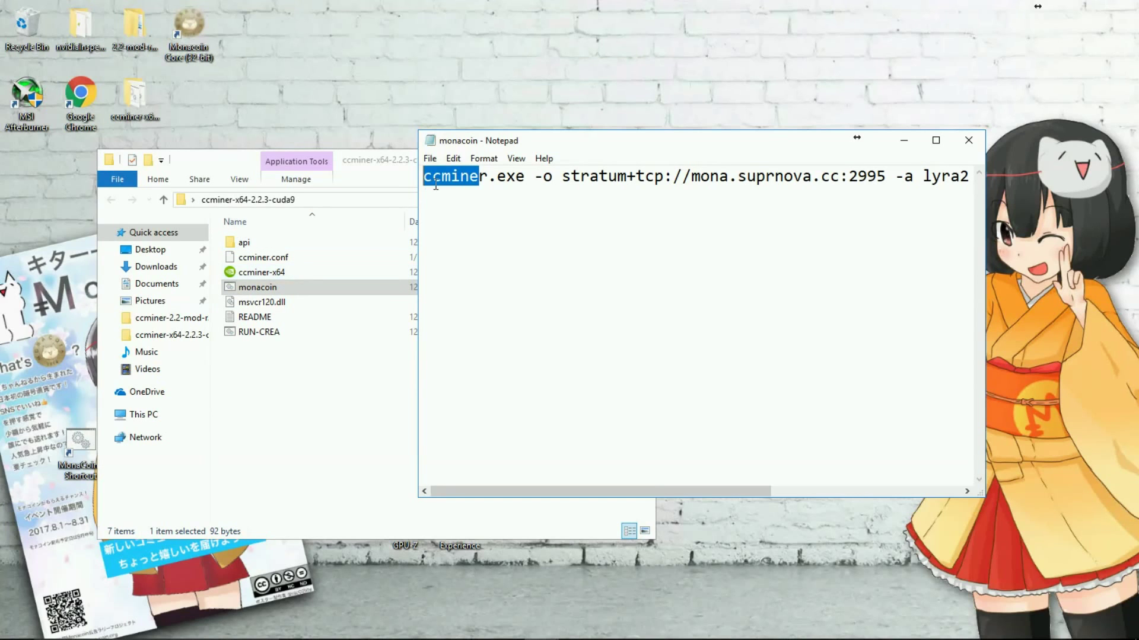
{"action": "left_click", "coordinate": [266, 273]}
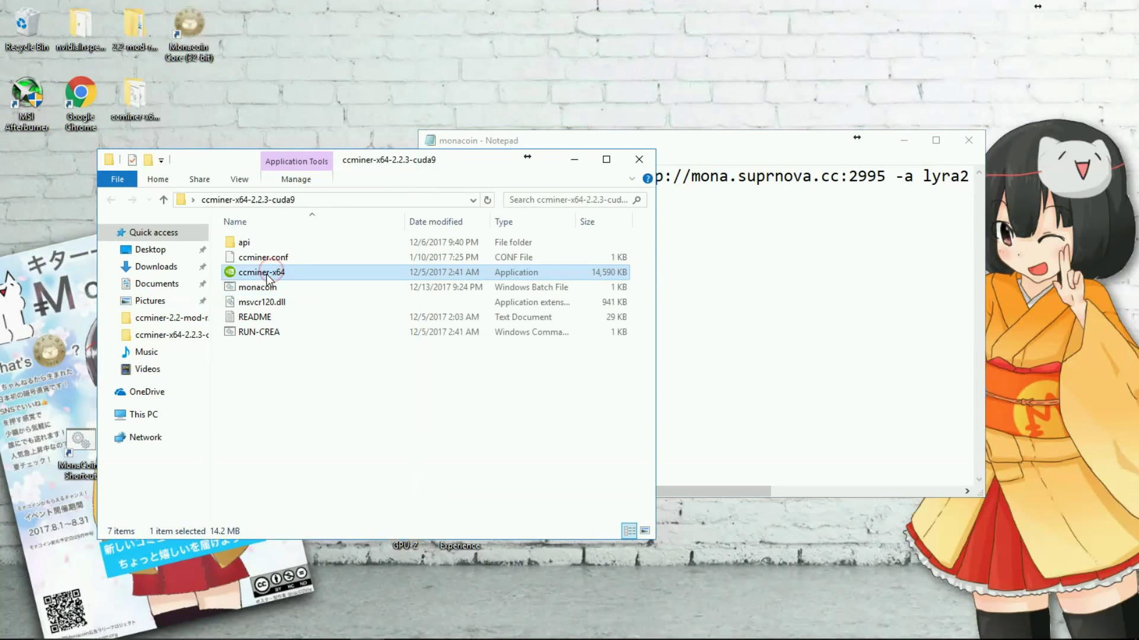
{"action": "left_click", "coordinate": [266, 273]}
{"action": "key", "text": "ctrl+c"}
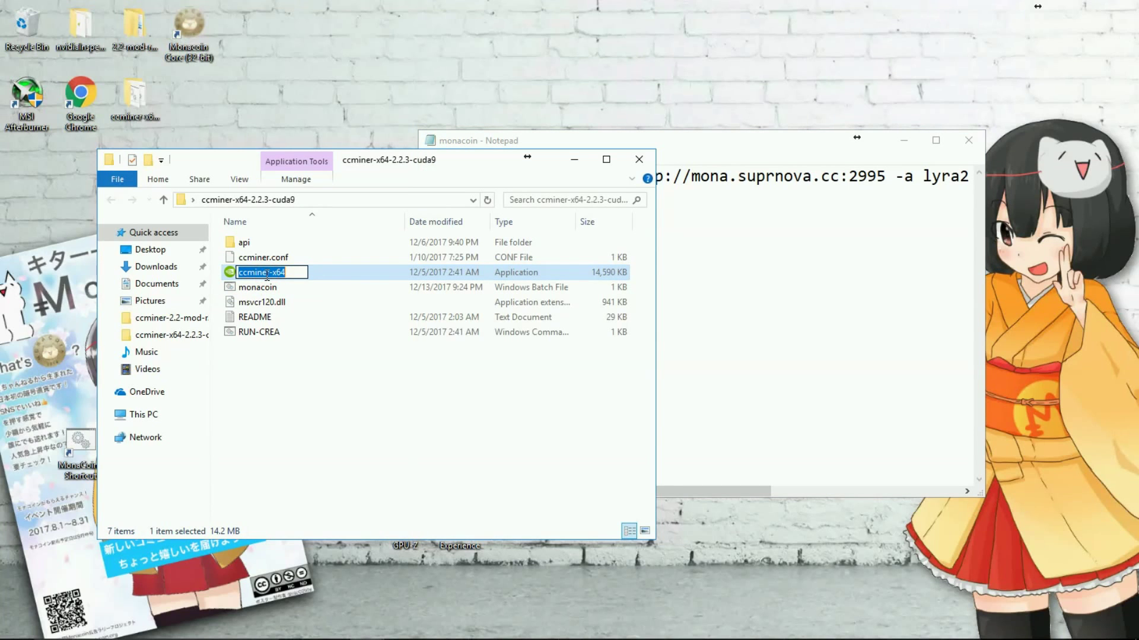
{"action": "left_click", "coordinate": [869, 270]}
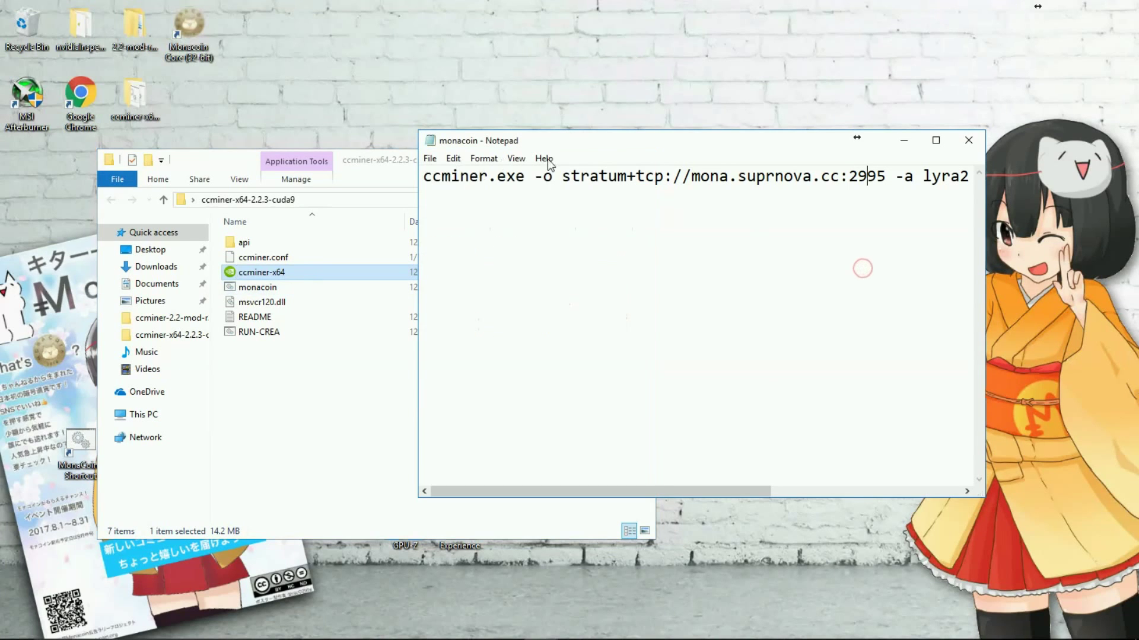
Replace ccminer with ccminer-x64 at the start of the command, save, and close Notepad.
{"action": "double_click", "coordinate": [459, 180]}
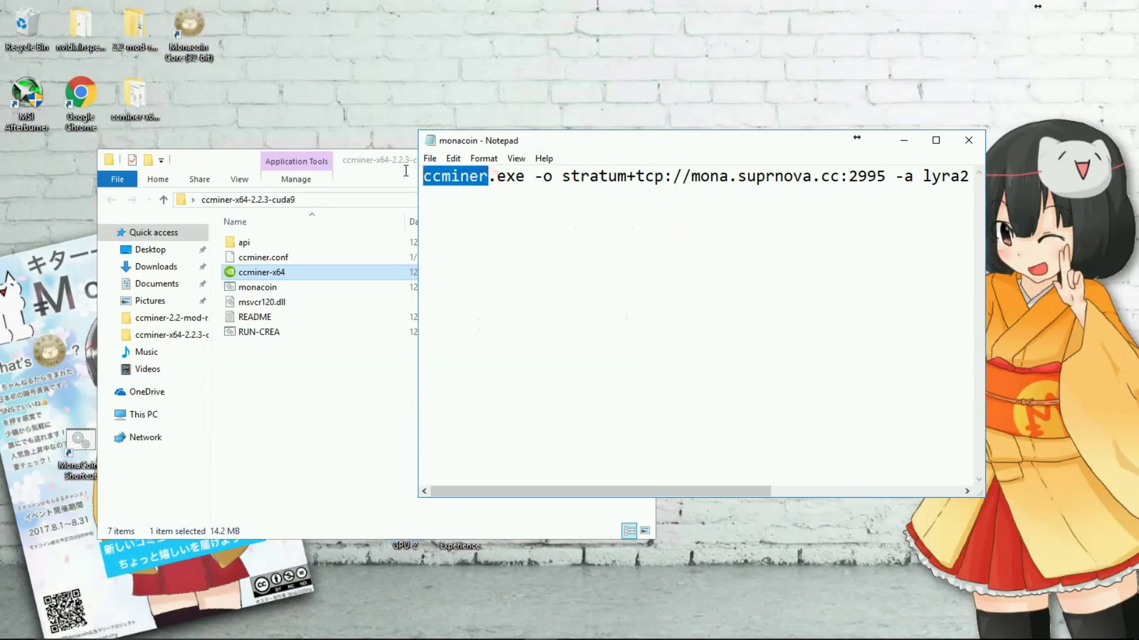
{"action": "key", "text": "ctrl+v"}
{"action": "left_click", "coordinate": [709, 277]}
{"action": "left_click", "coordinate": [902, 261]}
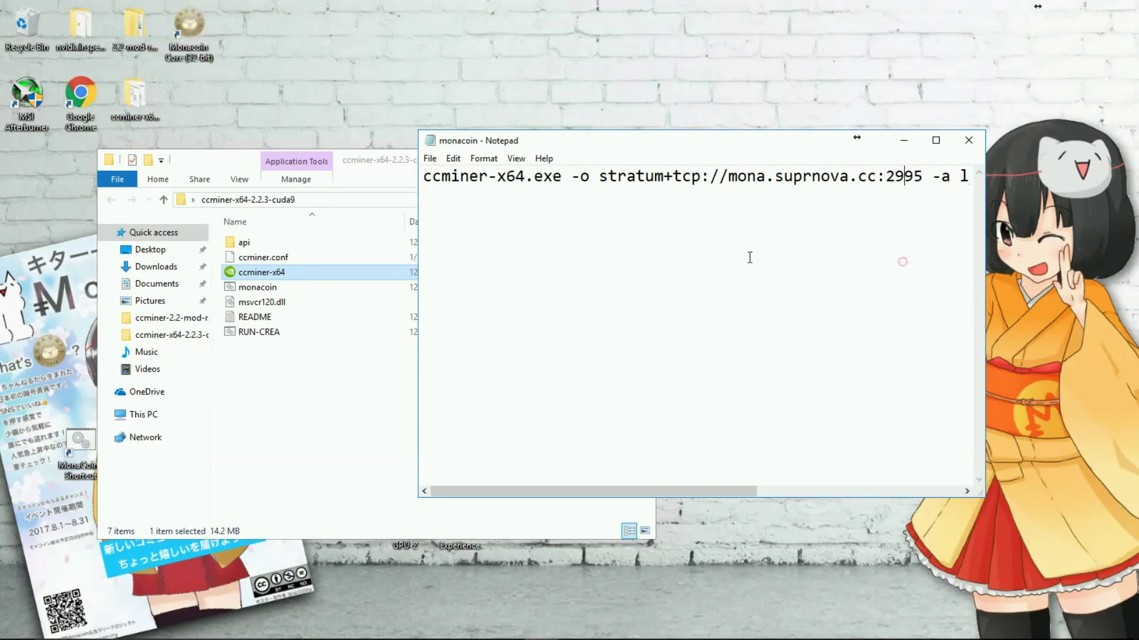
{"action": "left_click", "coordinate": [430, 159]}
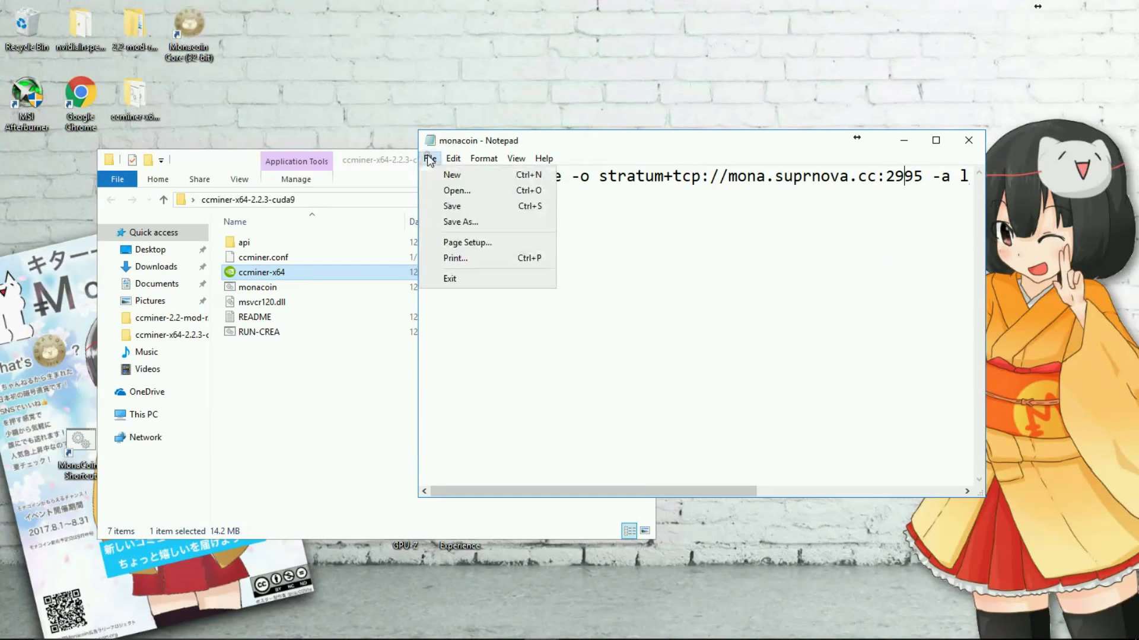
{"action": "left_click", "coordinate": [468, 207]}
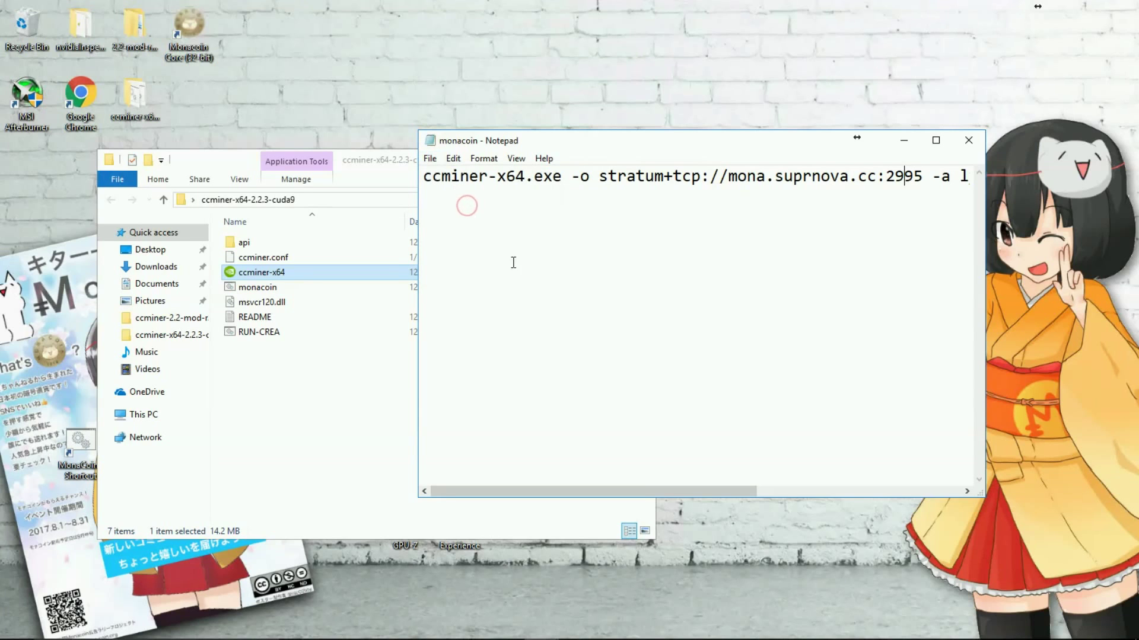
{"action": "left_click", "coordinate": [513, 264]}
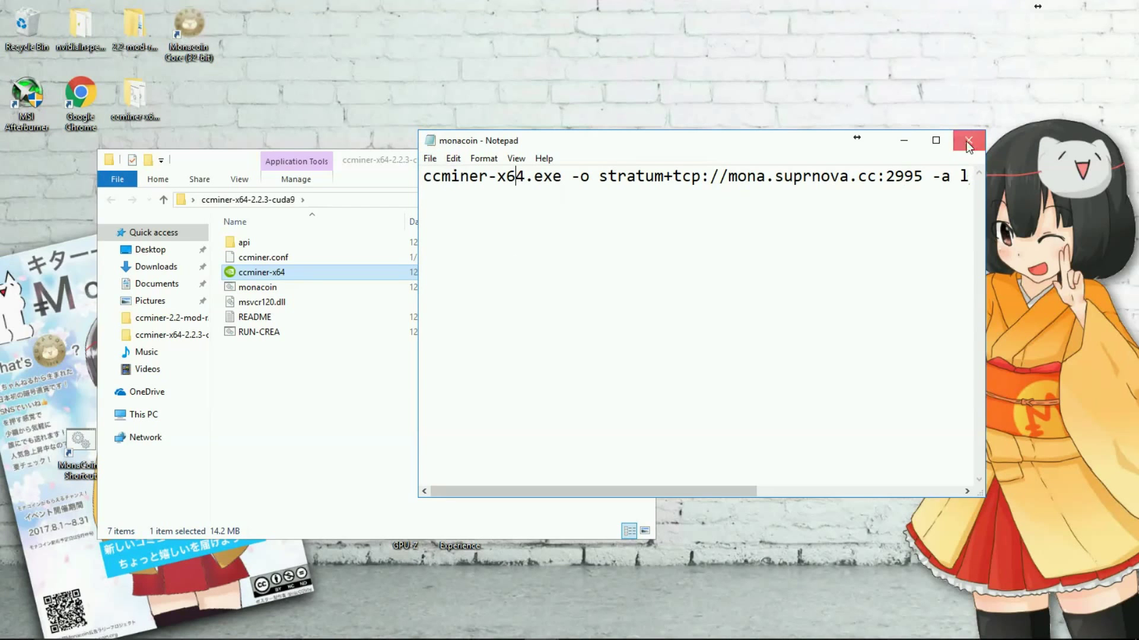
{"action": "left_click", "coordinate": [968, 143]}
{"action": "left_click", "coordinate": [330, 290]}
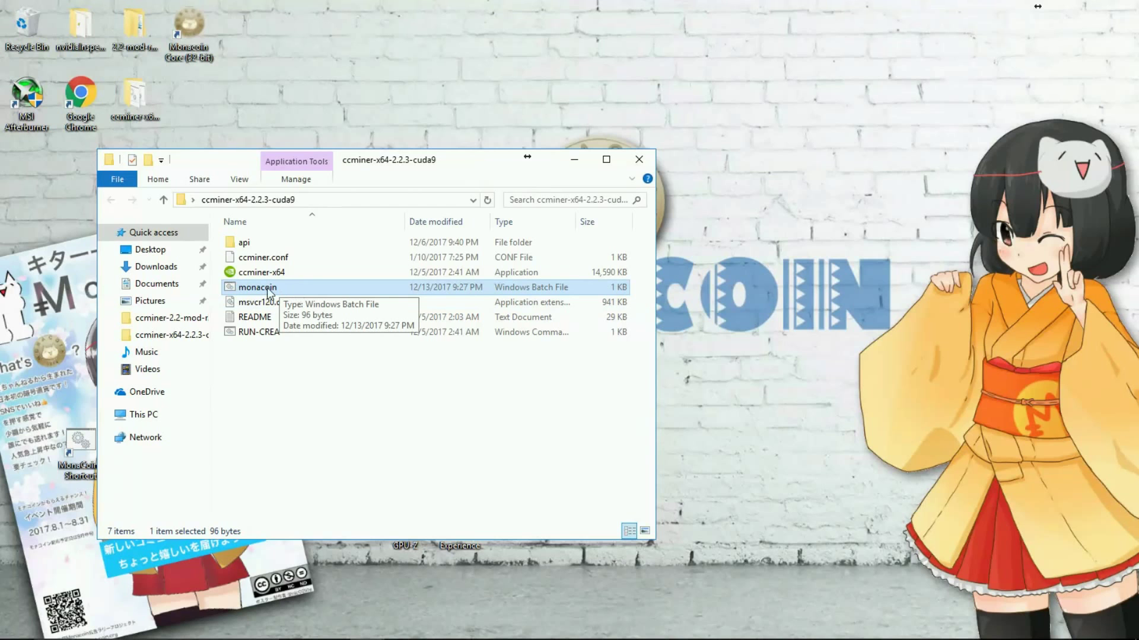
Run monacoin.bat and highlight the '3 miner threads' line in the miner log.
{"action": "double_click", "coordinate": [278, 287]}
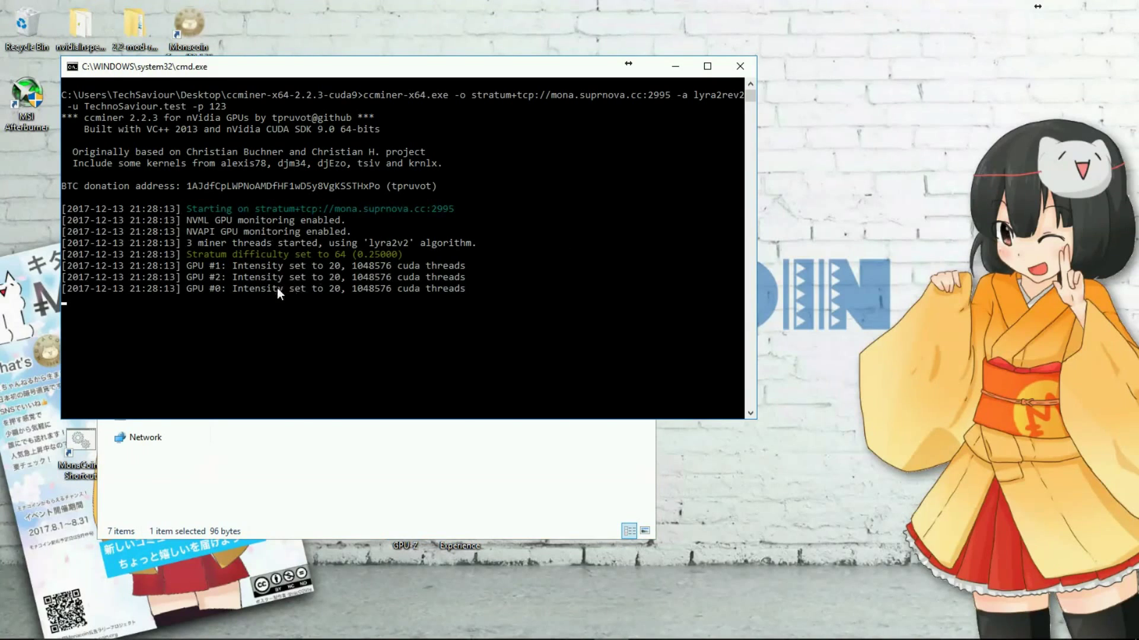
{"action": "left_click", "coordinate": [185, 242]}
{"action": "left_click_drag", "start_coordinate": [219, 245], "coordinate": [276, 246]}
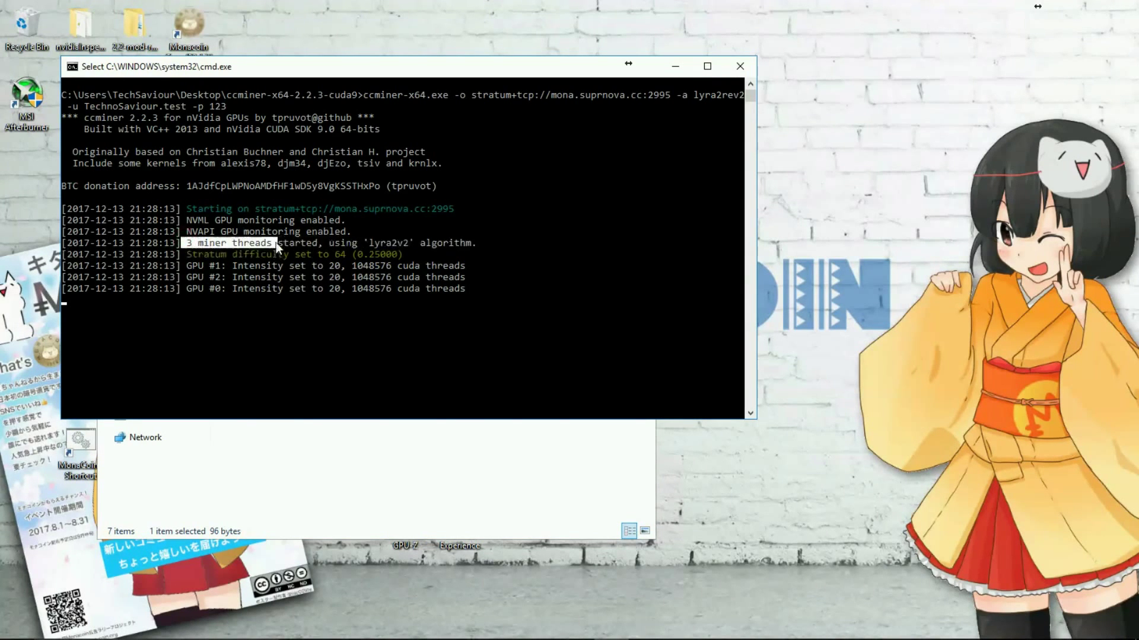
{"action": "left_click", "coordinate": [325, 334]}
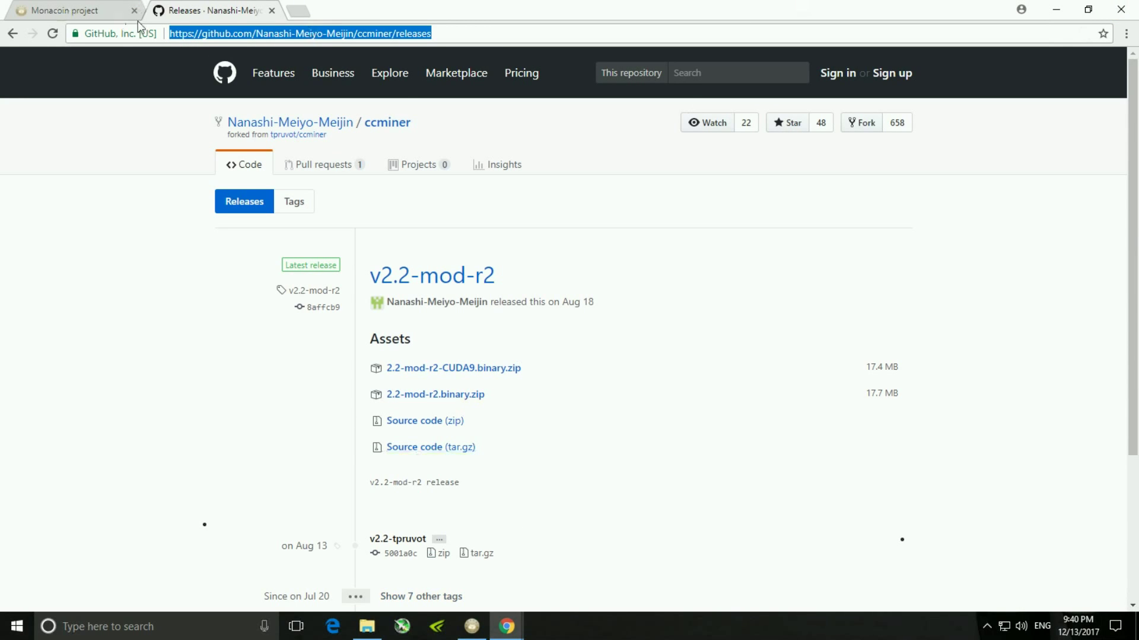
Review the ccminer v2.2-mod-r2 releases page address and CUDA9 asset, then minimize Chrome.
{"action": "left_click_drag", "start_coordinate": [449, 34], "coordinate": [101, 24]}
{"action": "left_click", "coordinate": [692, 285]}
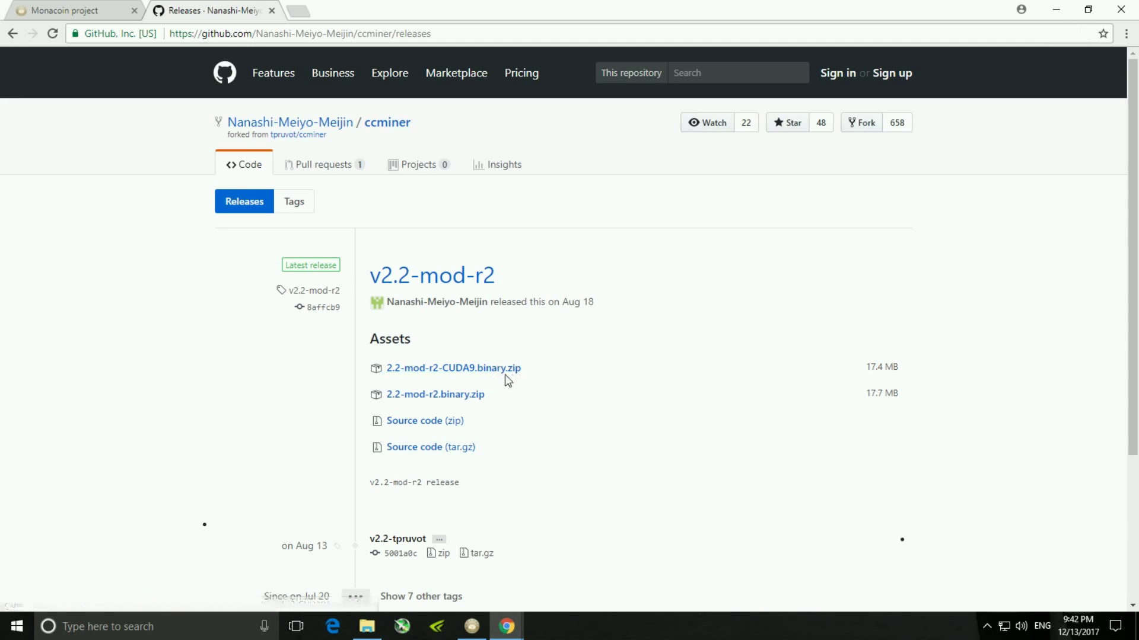
{"action": "left_click", "coordinate": [527, 397]}
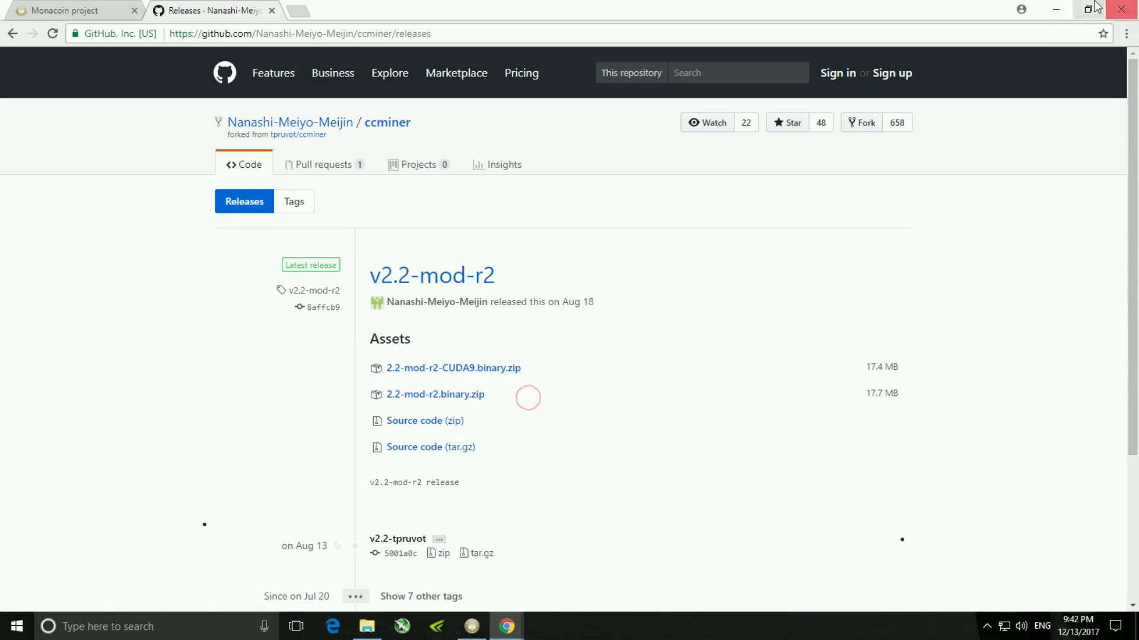
{"action": "left_click", "coordinate": [1062, 14]}
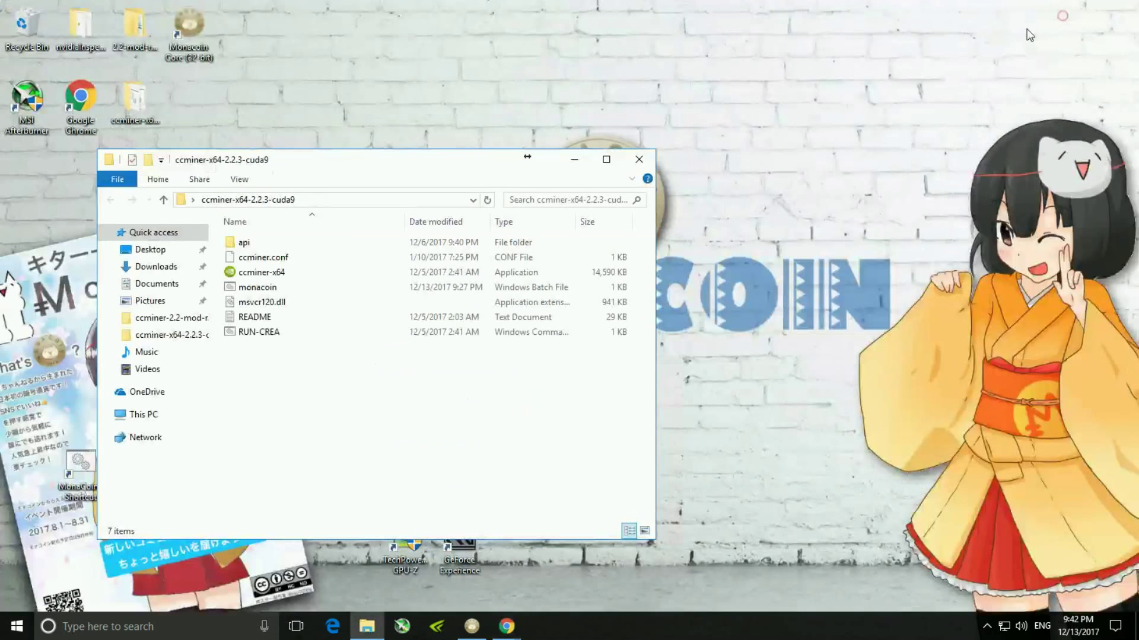
Close the ccminer-x64-2.2.3-cuda9 folder, go into ccminer-2.2-mod-r2-CUDA9 and run MonaCoin.bat to start mining.
{"action": "left_click", "coordinate": [792, 219]}
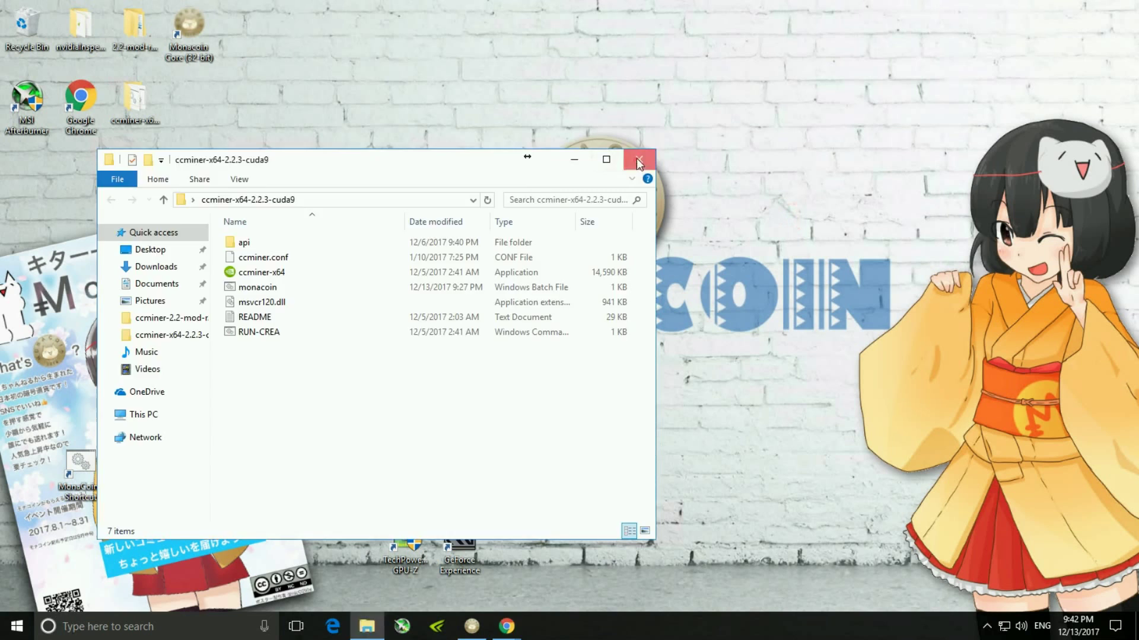
{"action": "left_click", "coordinate": [638, 159]}
{"action": "double_click", "coordinate": [131, 44]}
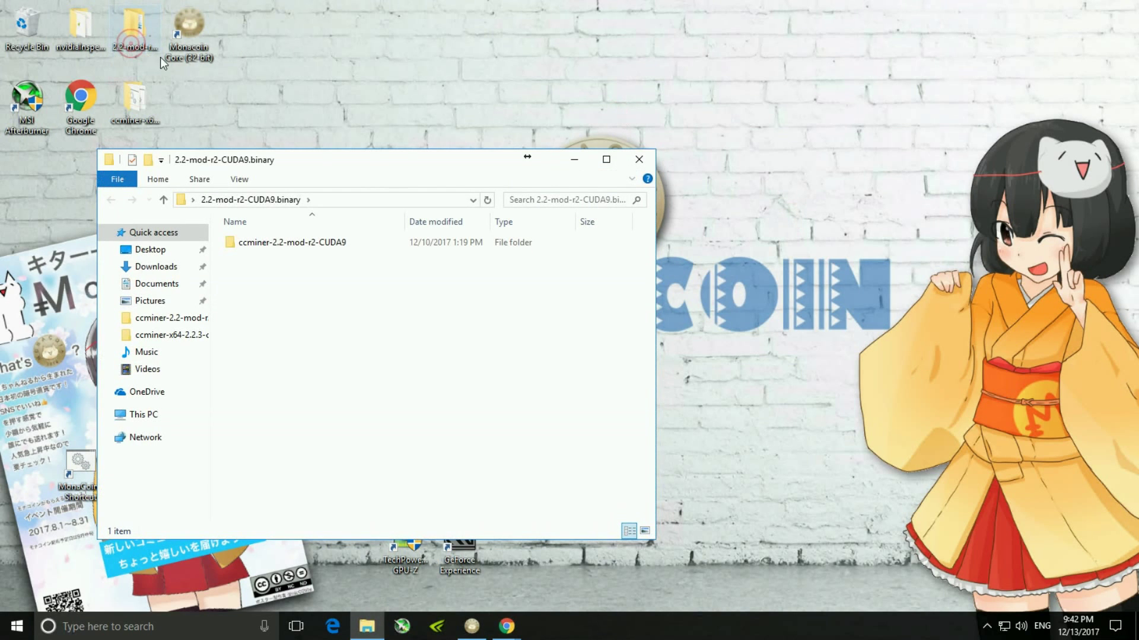
{"action": "left_click", "coordinate": [337, 326]}
{"action": "double_click", "coordinate": [327, 248]}
{"action": "left_click", "coordinate": [315, 332]}
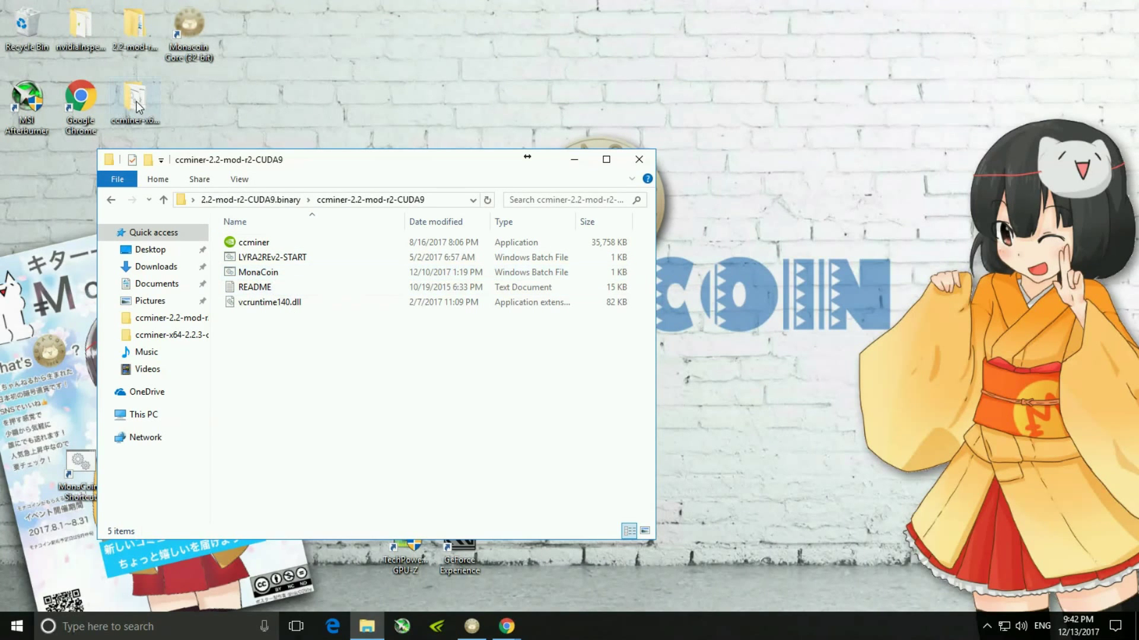
{"action": "double_click", "coordinate": [276, 271]}
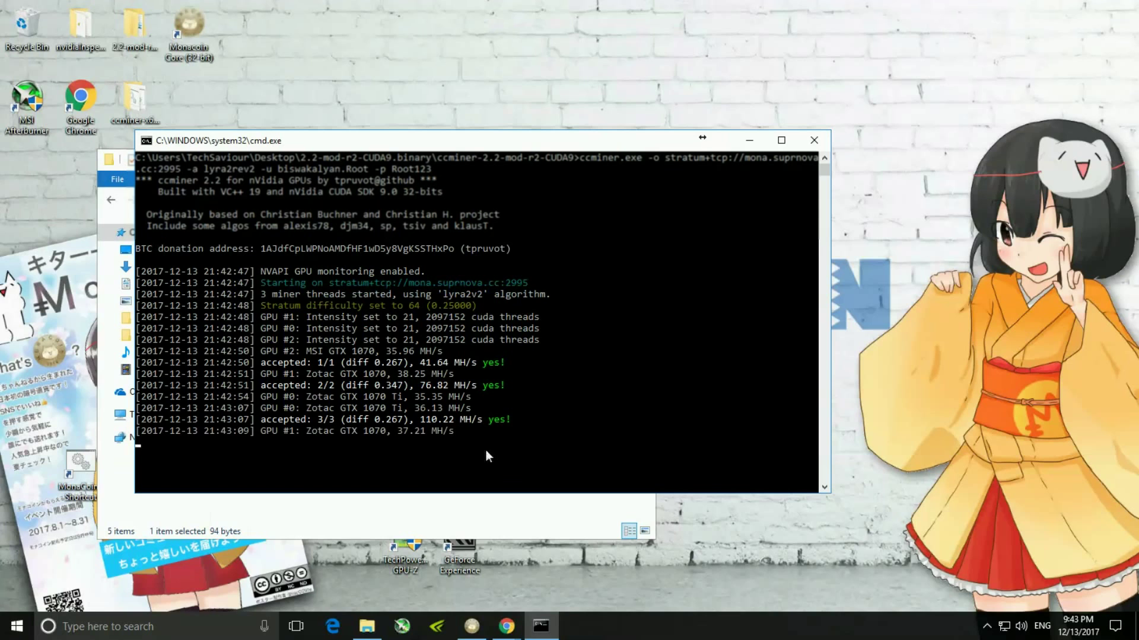
Highlight the GTX 1070 Ti, Zotac GTX 1070 and MSI GTX 1070 names in the miner log, then bring up MSI Afterburner.
{"action": "left_click_drag", "start_coordinate": [340, 397], "coordinate": [382, 399]}
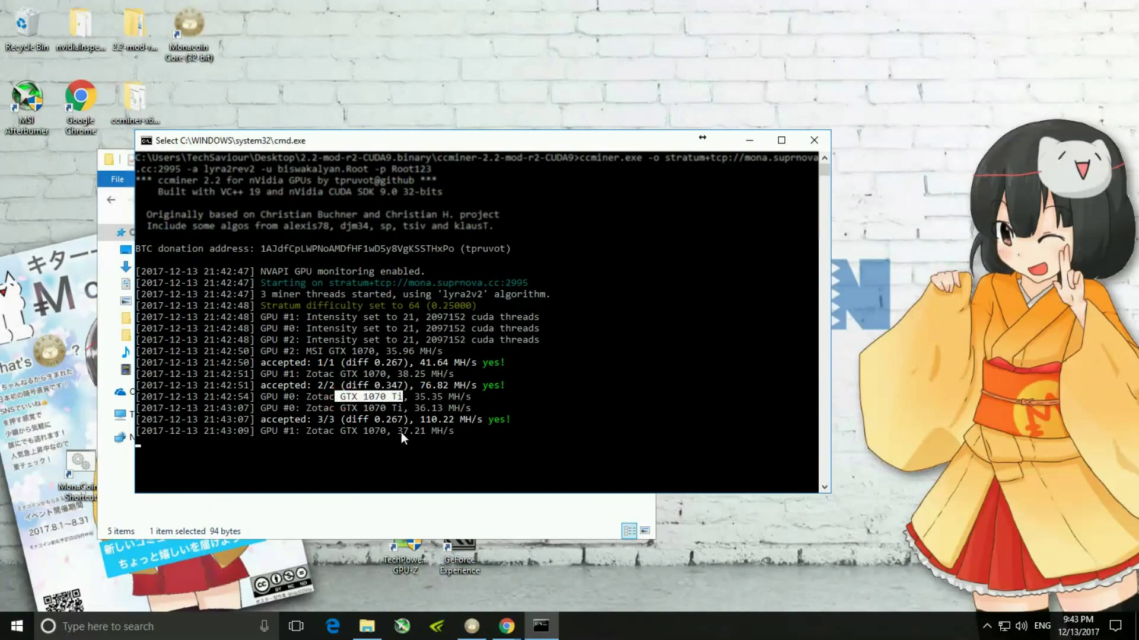
{"action": "mouse_move", "coordinate": [333, 373]}
{"action": "left_mouse_down"}
{"action": "mouse_move", "coordinate": [392, 384]}
{"action": "mouse_move", "coordinate": [312, 375]}
{"action": "left_mouse_up"}
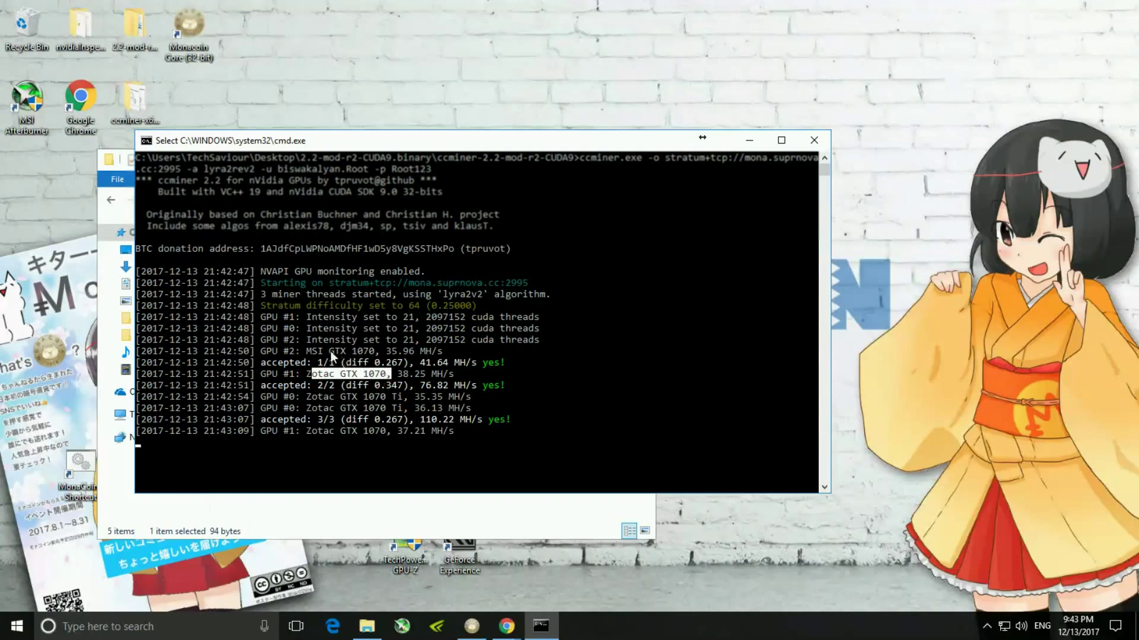
{"action": "left_click_drag", "start_coordinate": [307, 351], "coordinate": [373, 355]}
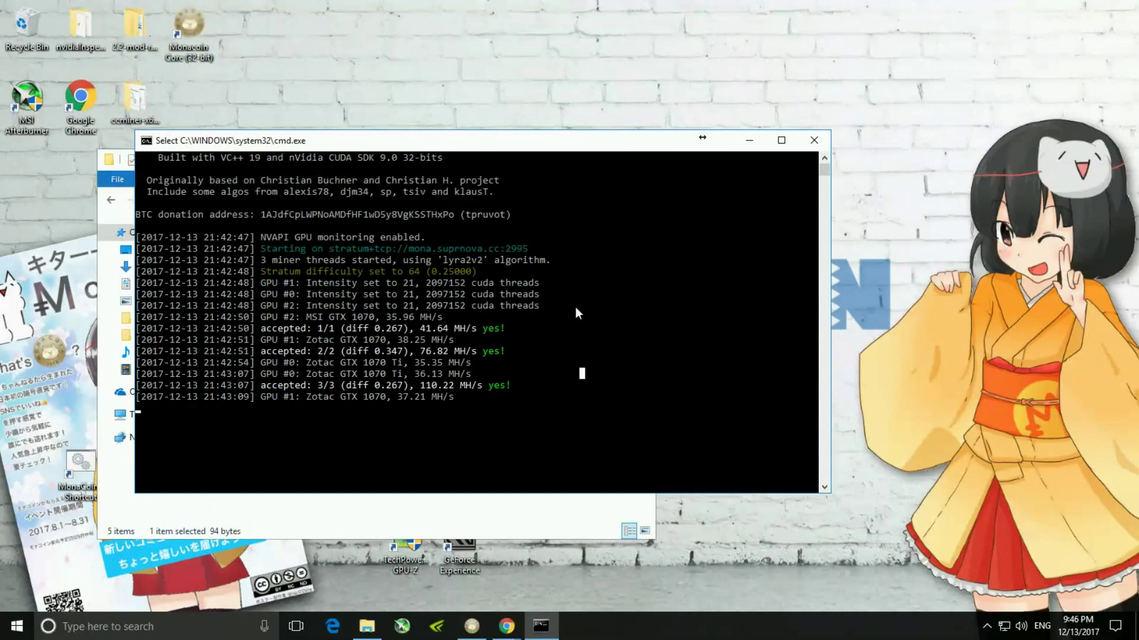
{"action": "left_click", "coordinate": [400, 627]}
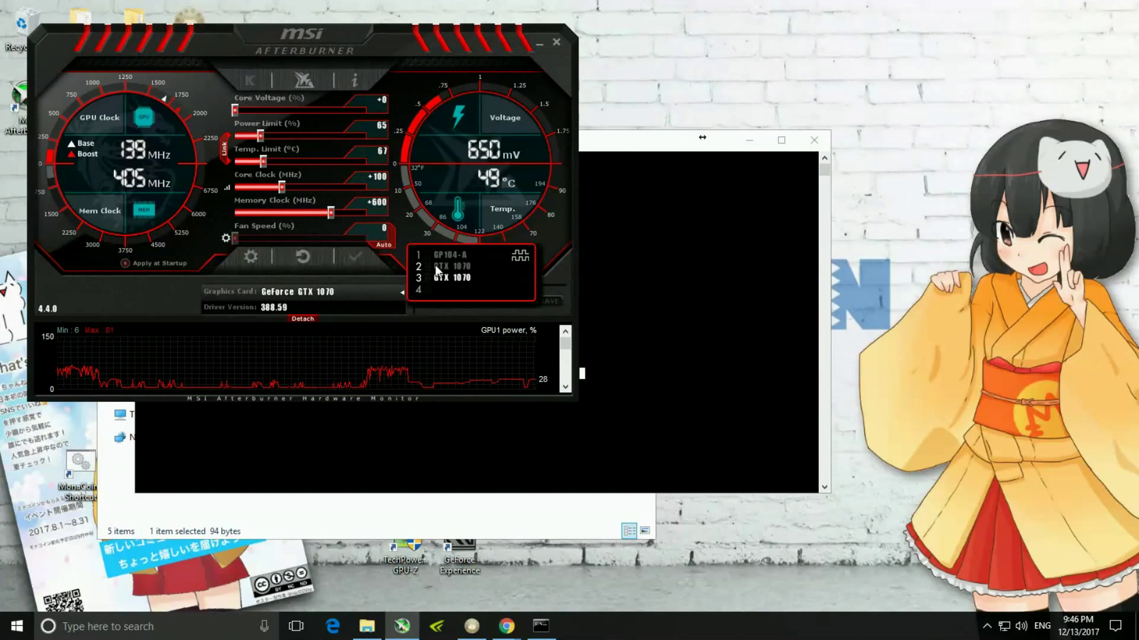
Check the GPU 1 (GTX 1070 Ti) and GPU 2 (GTX 1070) readings, then minimize Afterburner and show the desktop.
{"action": "left_click", "coordinate": [452, 255]}
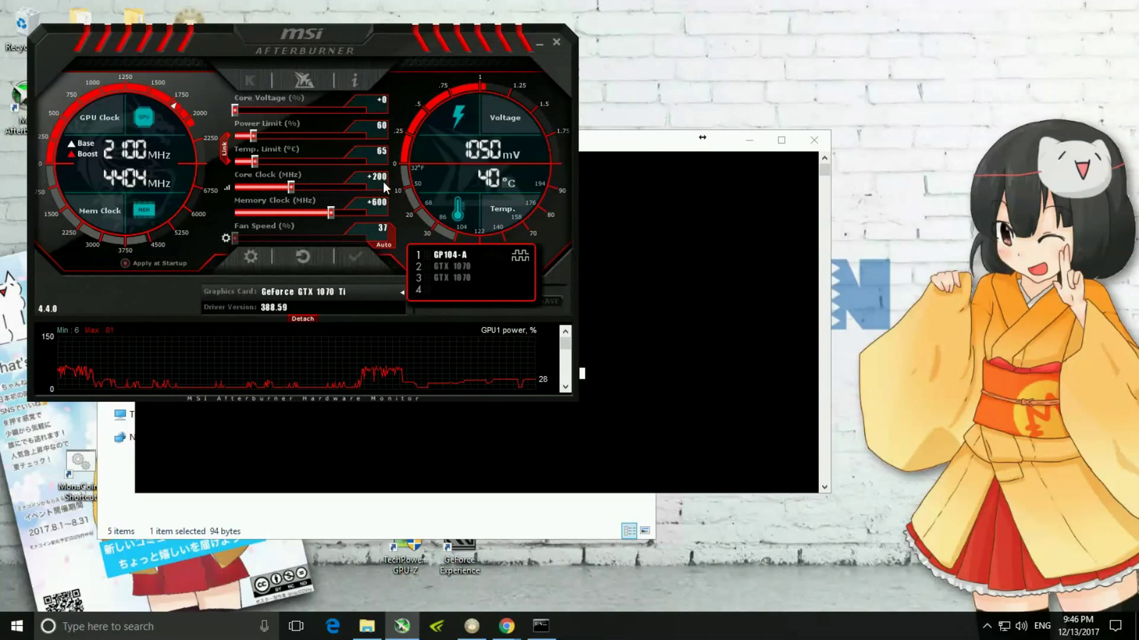
{"action": "left_click", "coordinate": [457, 266]}
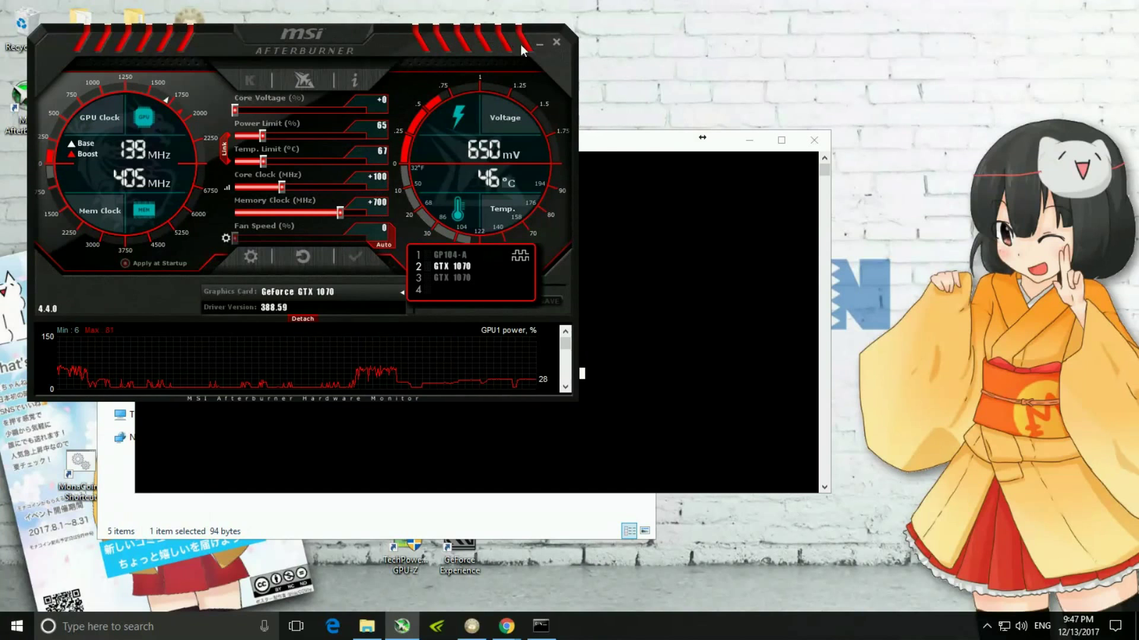
{"action": "left_click", "coordinate": [543, 43]}
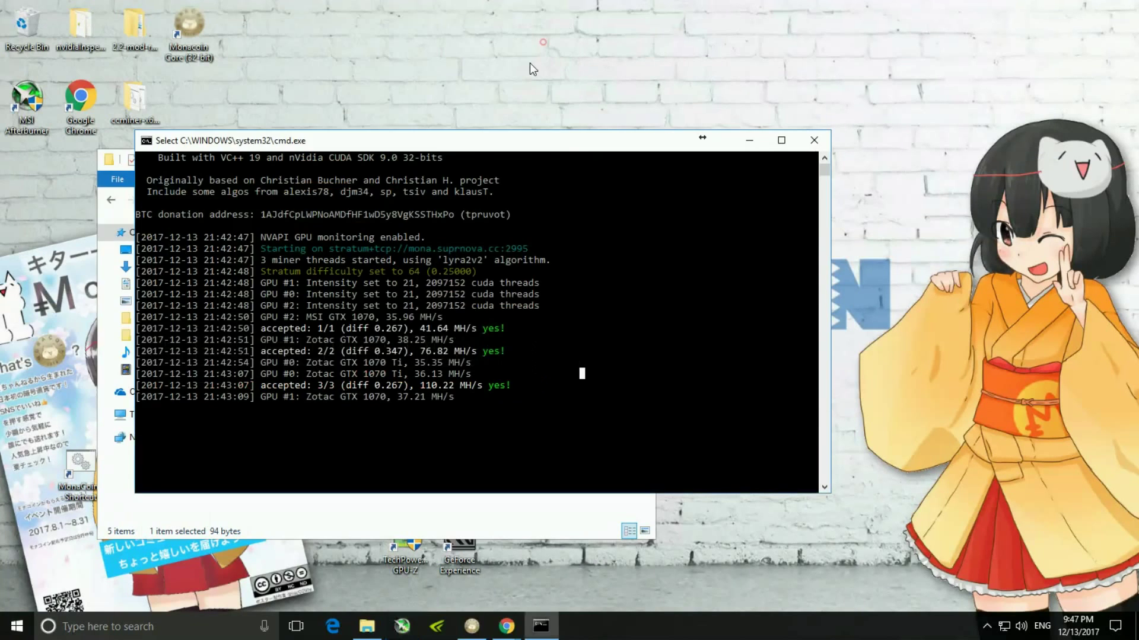
{"action": "key", "text": "super+d"}
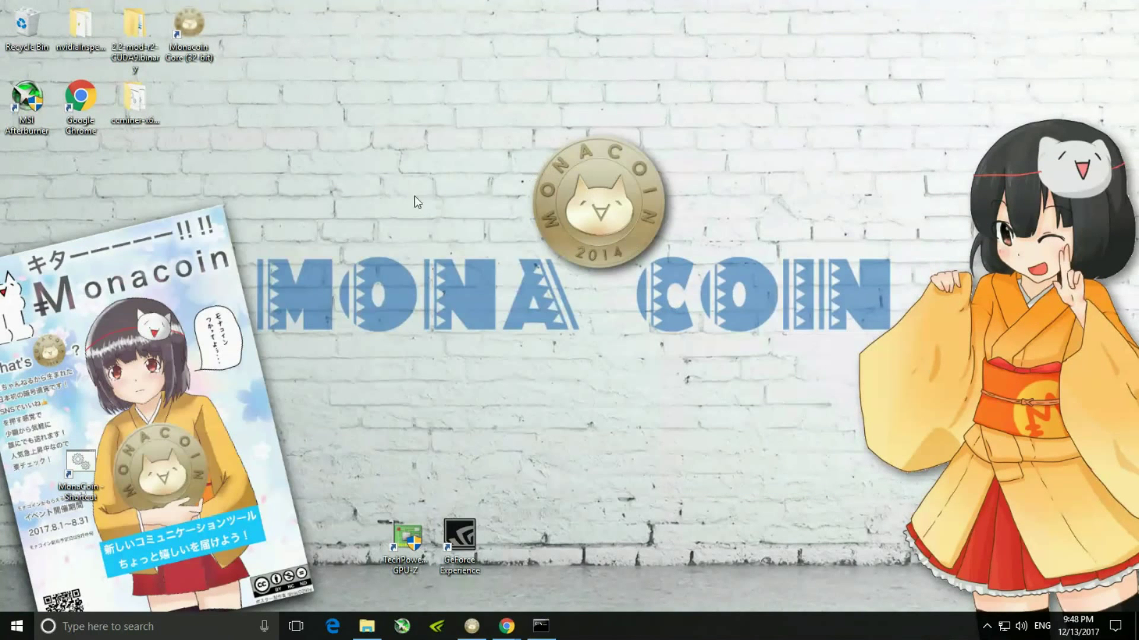